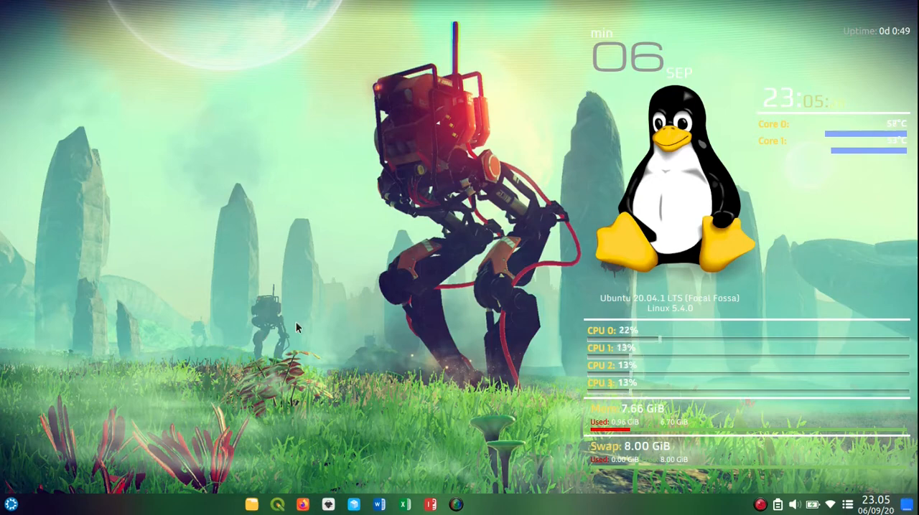
Step: Switch to QGIS, narrow the layer list, and open the recent project Peta Gmaps
{"action": "left_click", "coordinate": [277, 505]}
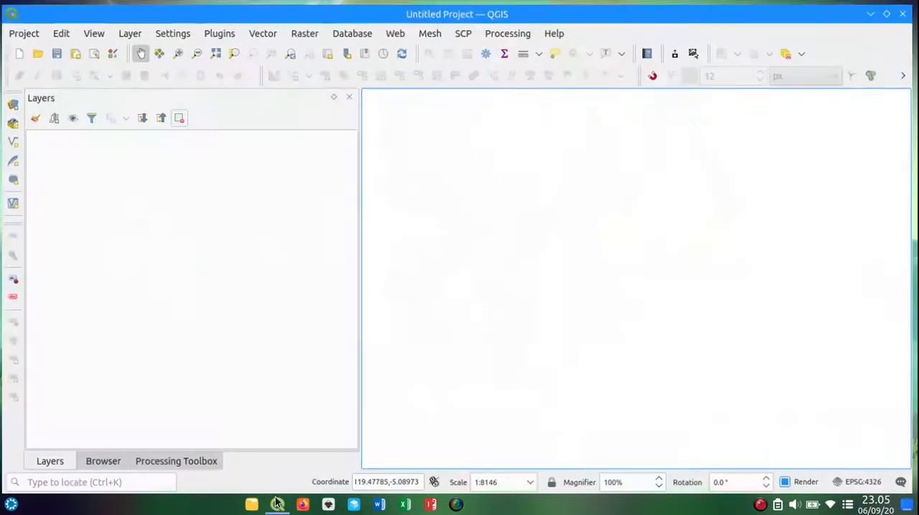
{"action": "left_click_drag", "start_coordinate": [359, 230], "coordinate": [222, 237]}
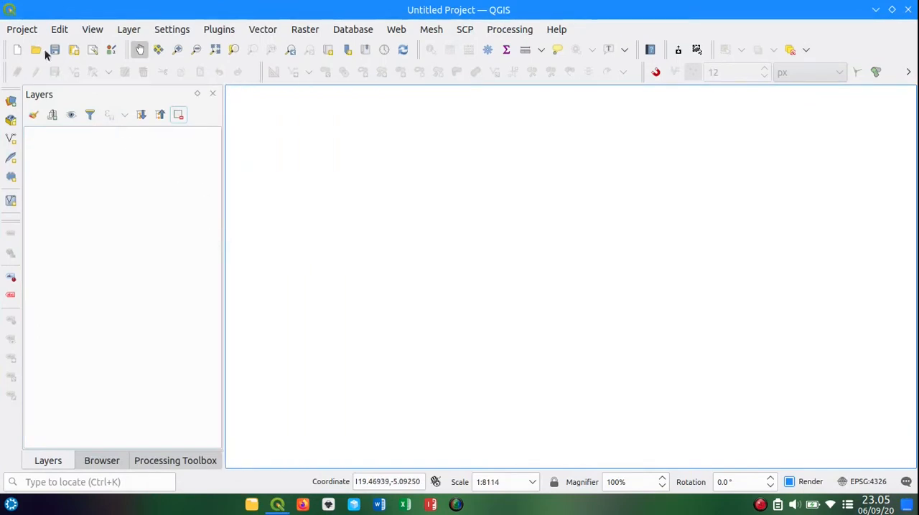
{"action": "left_click", "coordinate": [27, 32]}
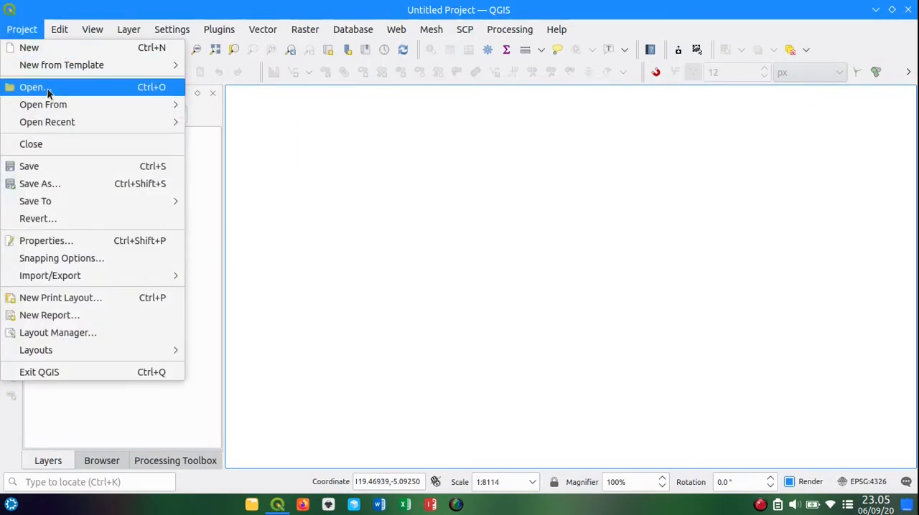
{"action": "mouse_move", "coordinate": [72, 124]}
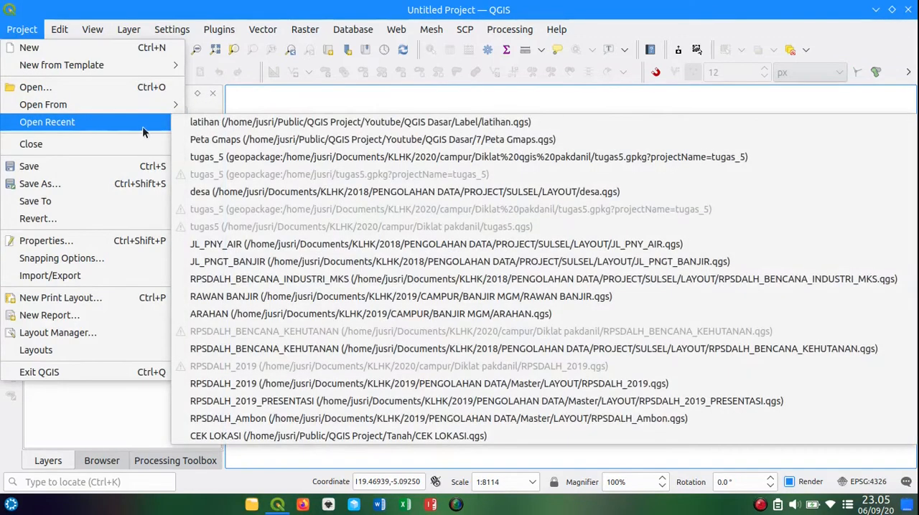
{"action": "left_click", "coordinate": [240, 139]}
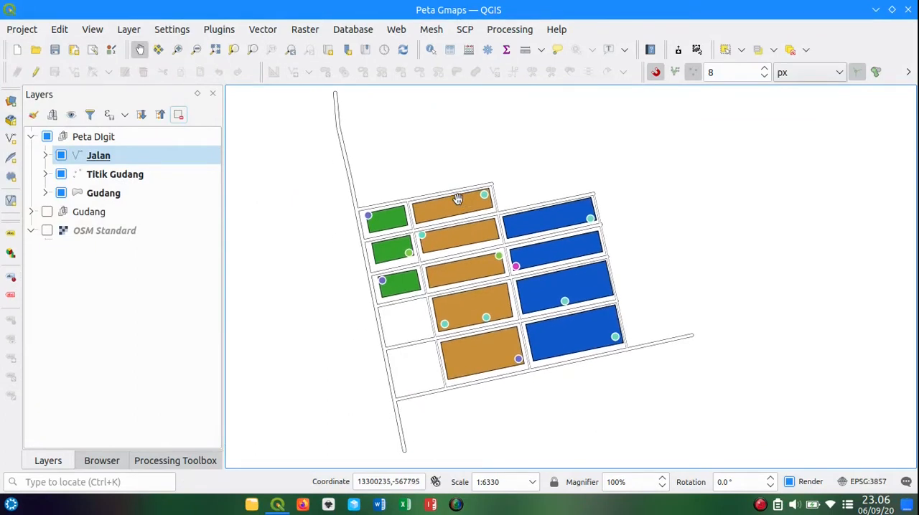
{"action": "left_click_drag", "start_coordinate": [458, 197], "coordinate": [476, 201]}
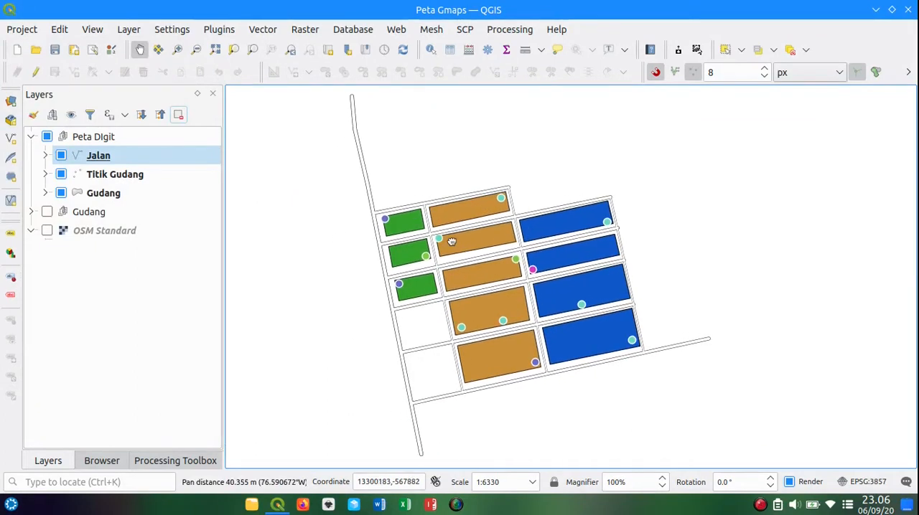
{"action": "left_click_drag", "start_coordinate": [483, 285], "coordinate": [478, 278]}
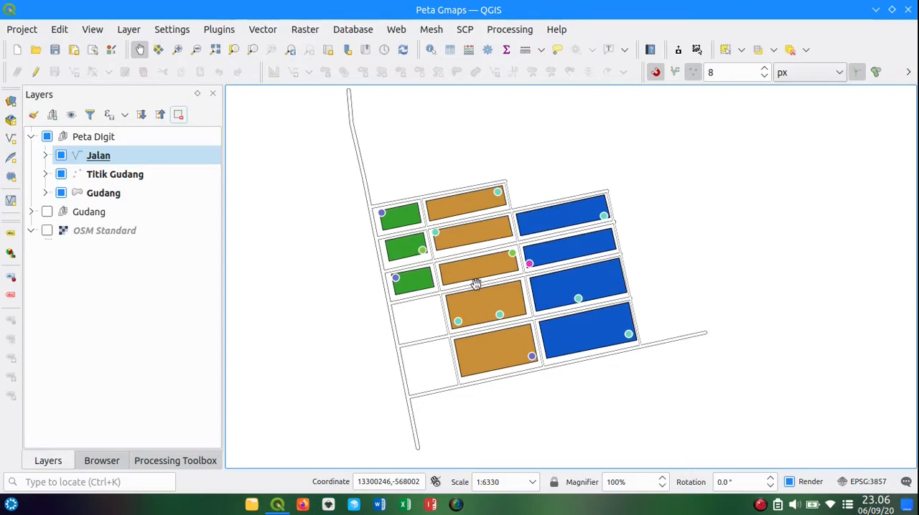
{"action": "left_click_drag", "start_coordinate": [476, 284], "coordinate": [480, 291]}
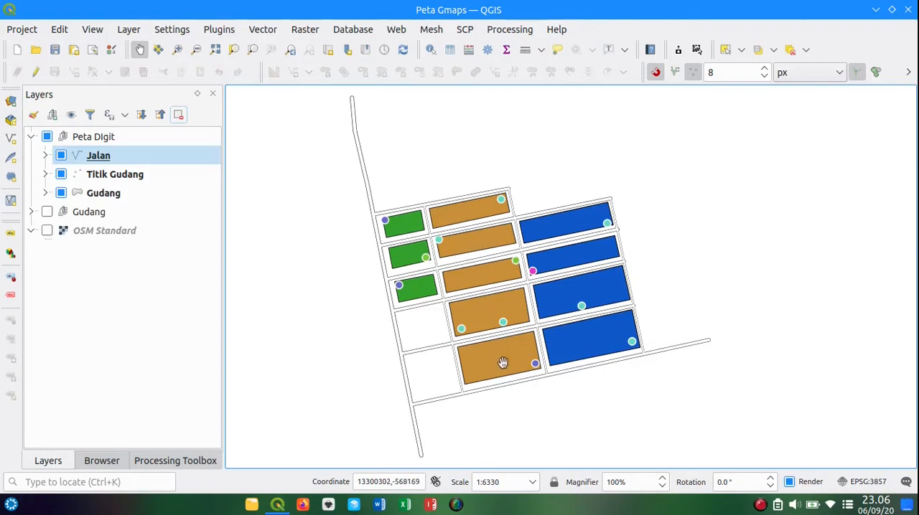
{"action": "left_click_drag", "start_coordinate": [494, 331], "coordinate": [505, 328]}
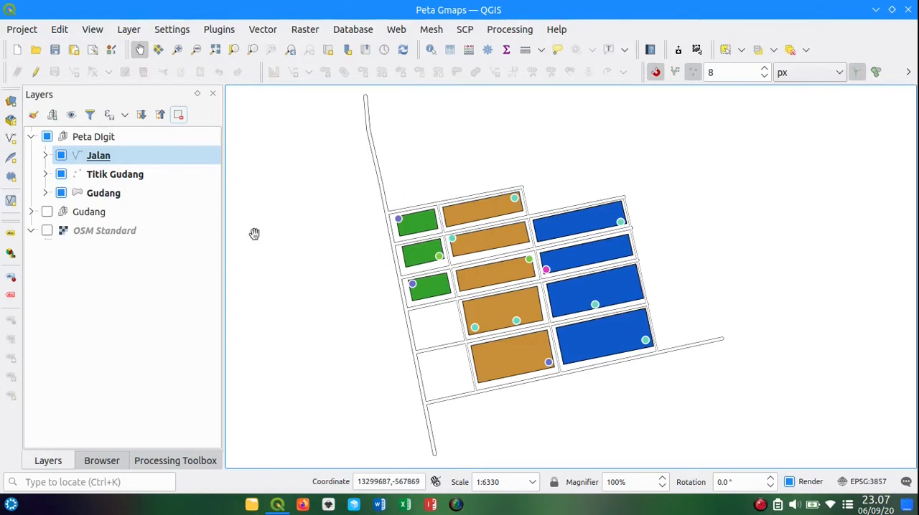
Step: View the label settings in the properties of the Gudang layer in the Peta DIgit group, then close them
{"action": "left_click", "coordinate": [79, 156]}
{"action": "left_click", "coordinate": [85, 193]}
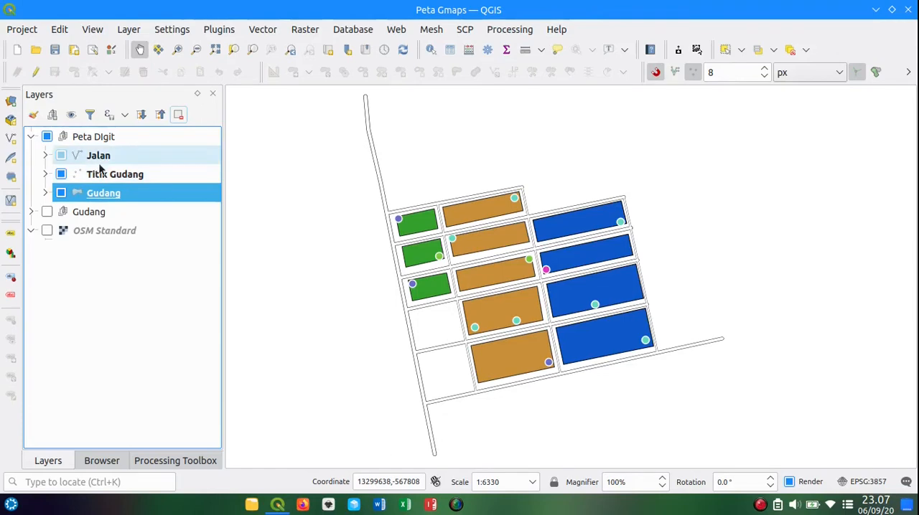
{"action": "right_click", "coordinate": [90, 195]}
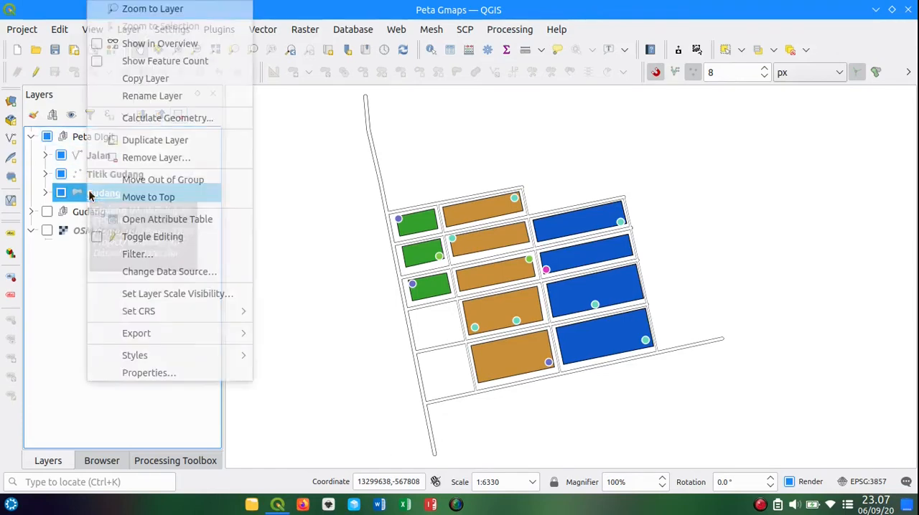
{"action": "left_click", "coordinate": [150, 373]}
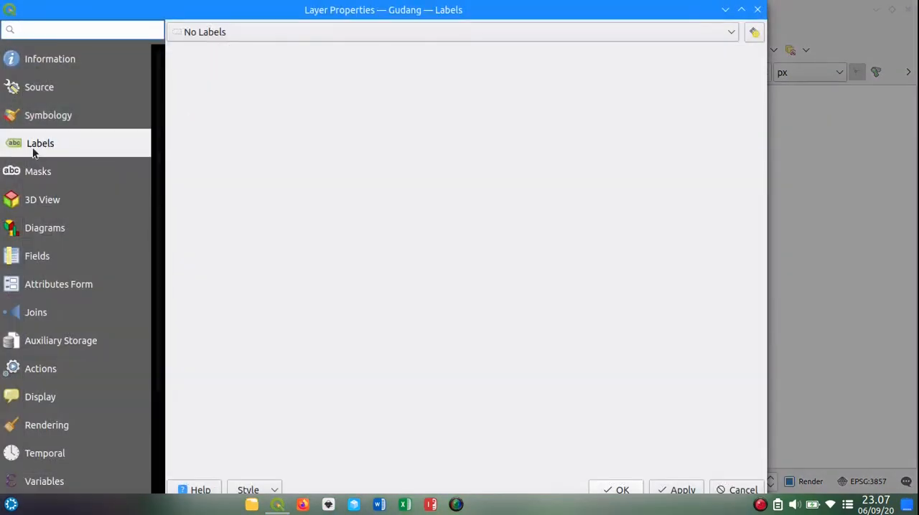
{"action": "left_click", "coordinate": [757, 9]}
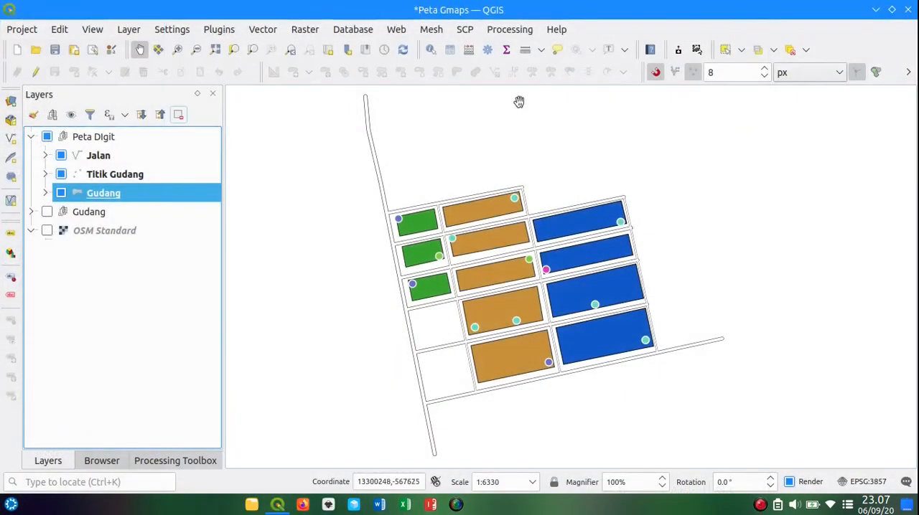
Step: Show the Layer Styling options for the Gudang layer and widen them so all settings fit
{"action": "right_click", "coordinate": [585, 30]}
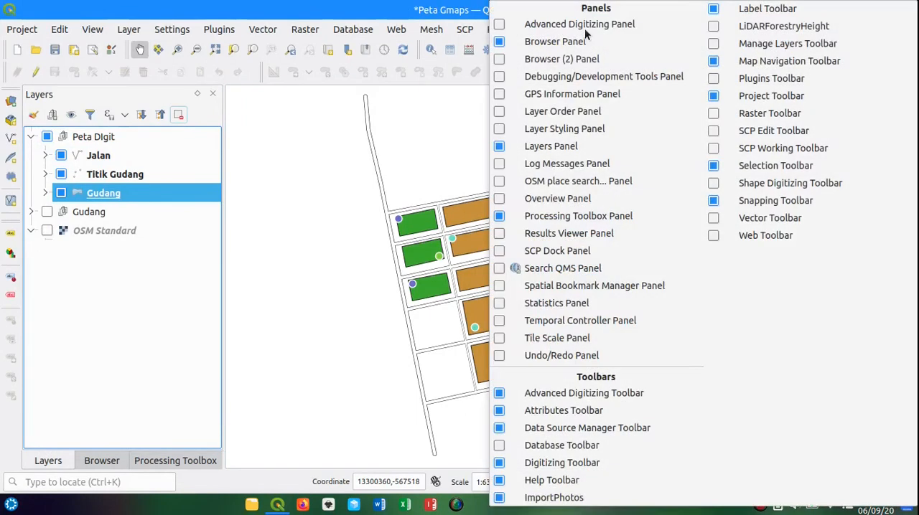
{"action": "left_click", "coordinate": [545, 129]}
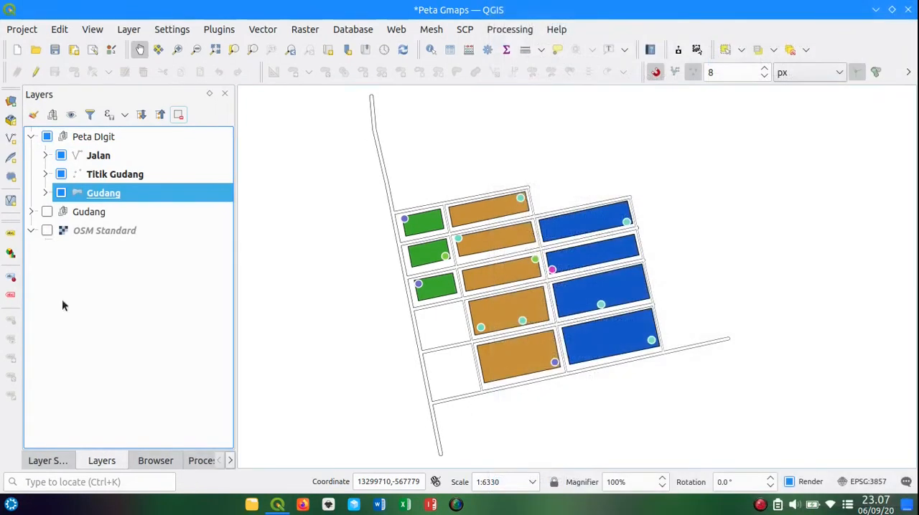
{"action": "left_click", "coordinate": [43, 463]}
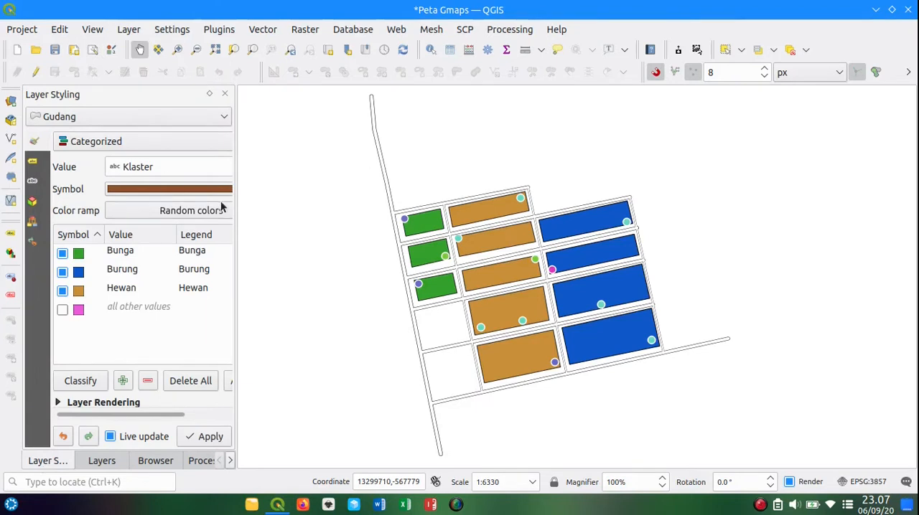
{"action": "left_click_drag", "start_coordinate": [235, 207], "coordinate": [308, 215]}
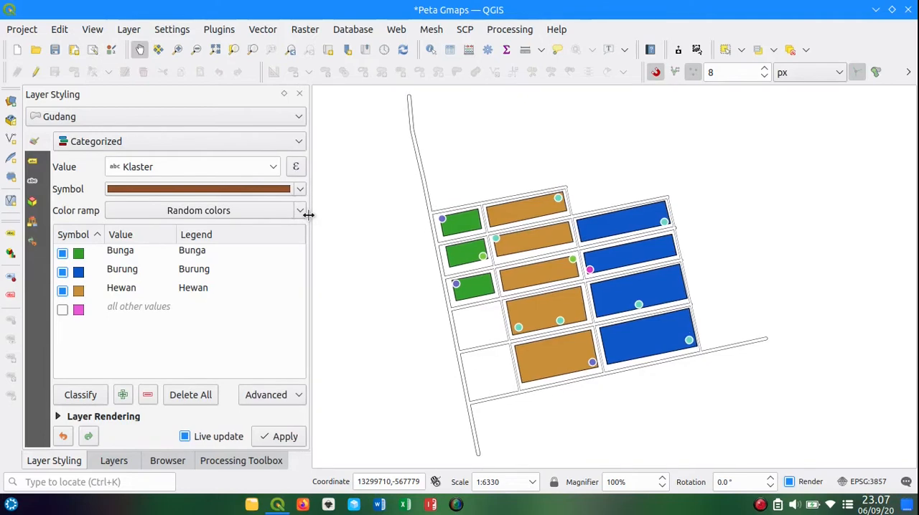
Step: Compare the symbology and label settings of the Gudang layer in Layer Styling
{"action": "left_click", "coordinate": [32, 165]}
{"action": "left_click", "coordinate": [35, 145]}
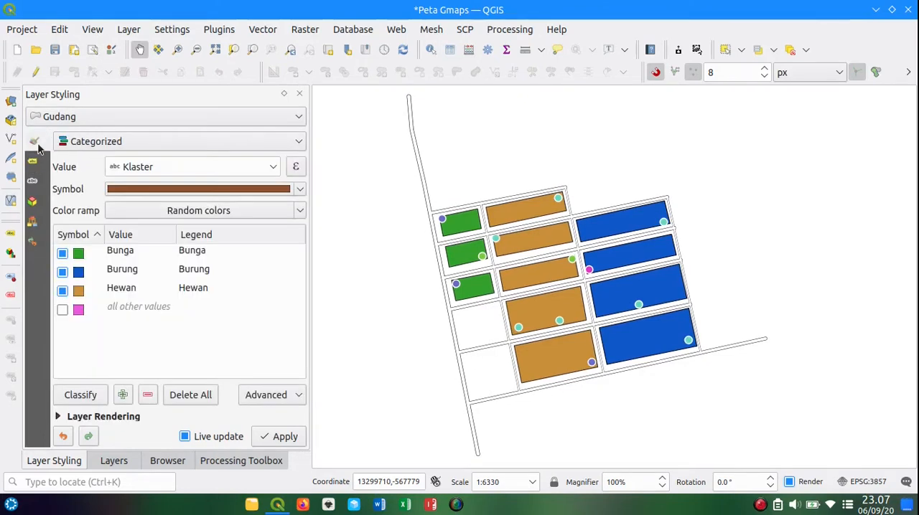
{"action": "left_click", "coordinate": [35, 163]}
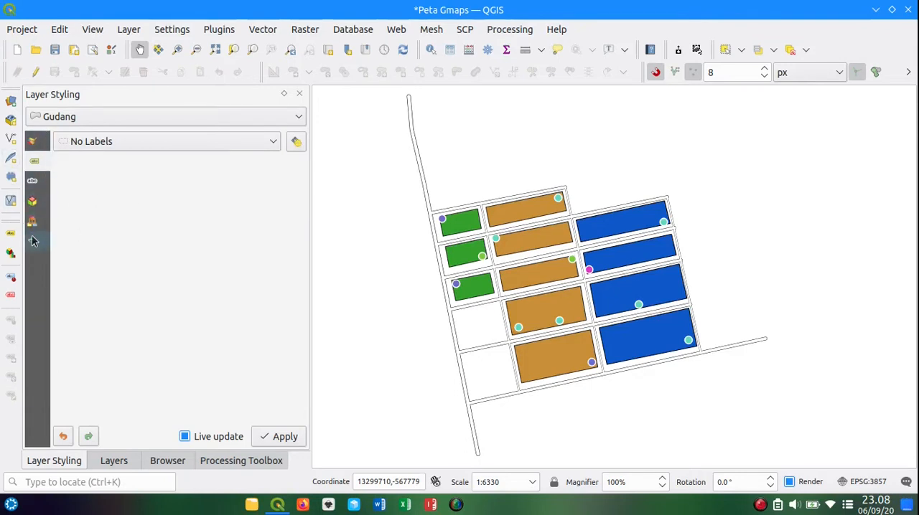
{"action": "left_click", "coordinate": [32, 143]}
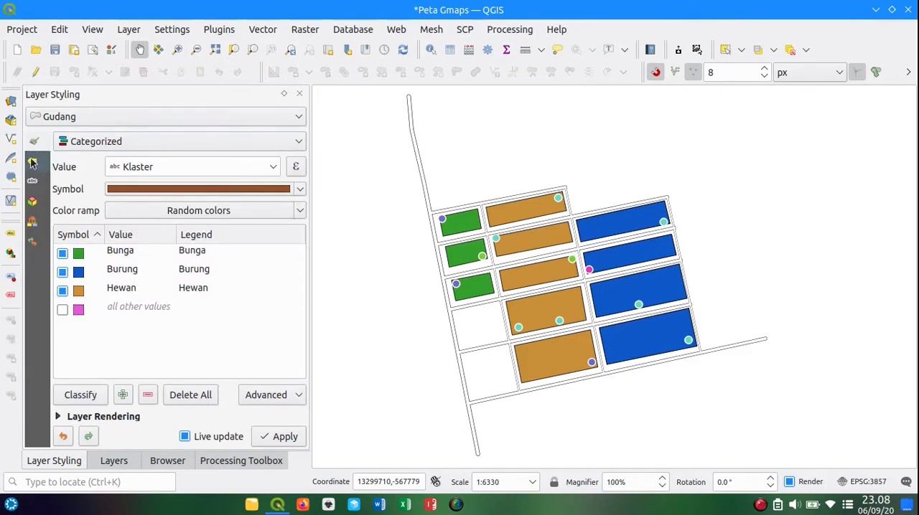
{"action": "left_click", "coordinate": [32, 162]}
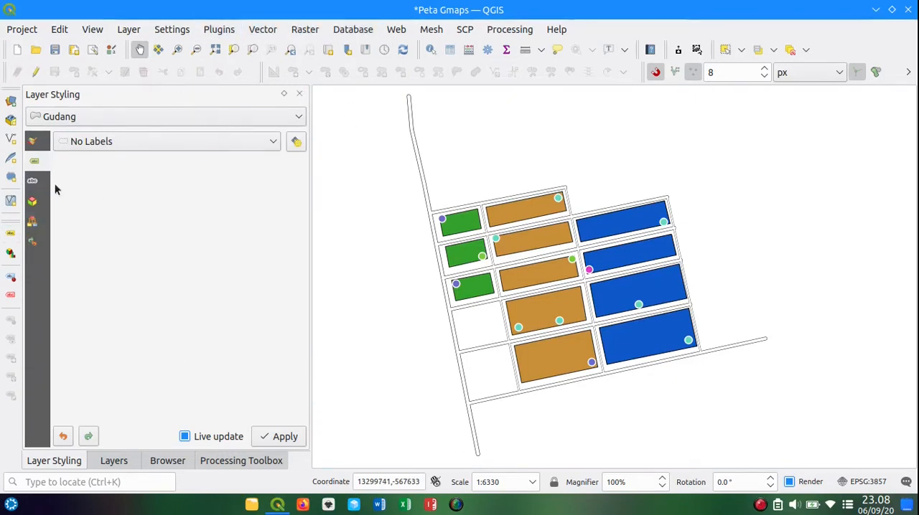
Step: Reopen the Gudang layer's properties at the label settings and reposition the window over the map
{"action": "left_click", "coordinate": [113, 460]}
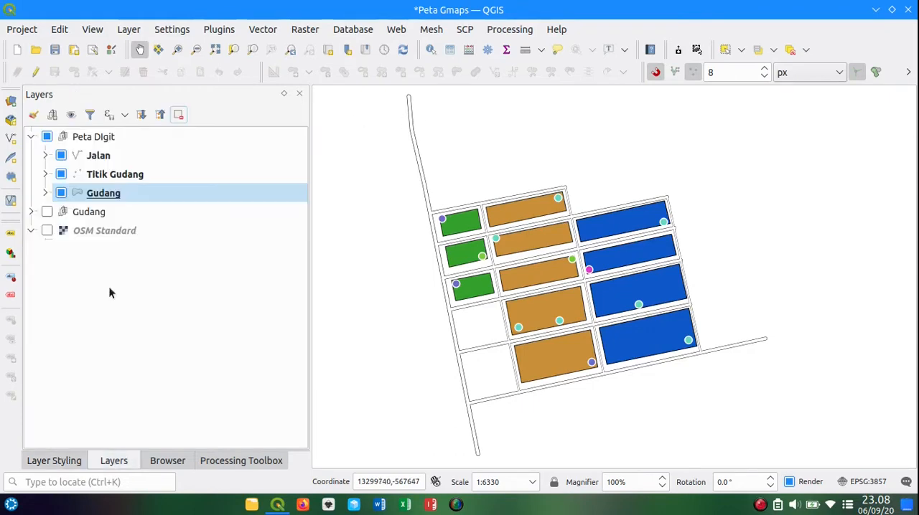
{"action": "right_click", "coordinate": [92, 195]}
{"action": "left_click", "coordinate": [146, 371]}
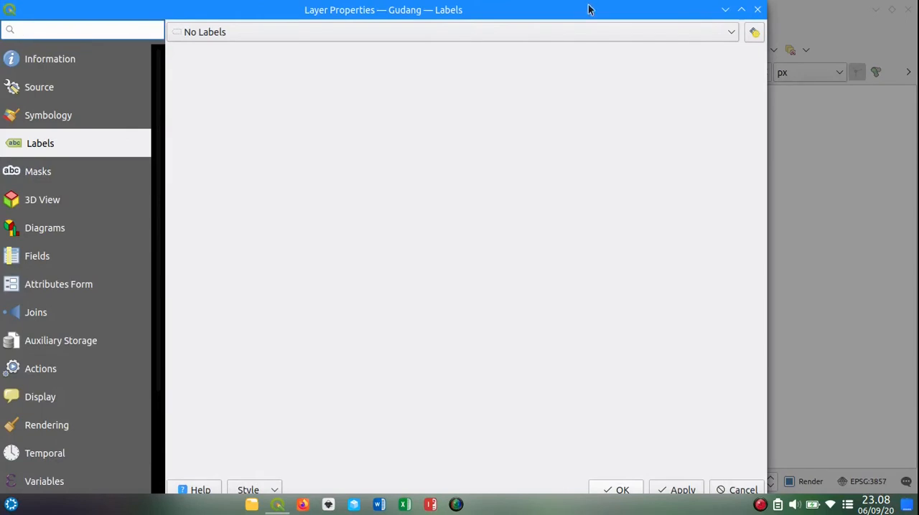
{"action": "left_click_drag", "start_coordinate": [588, 9], "coordinate": [739, 10]}
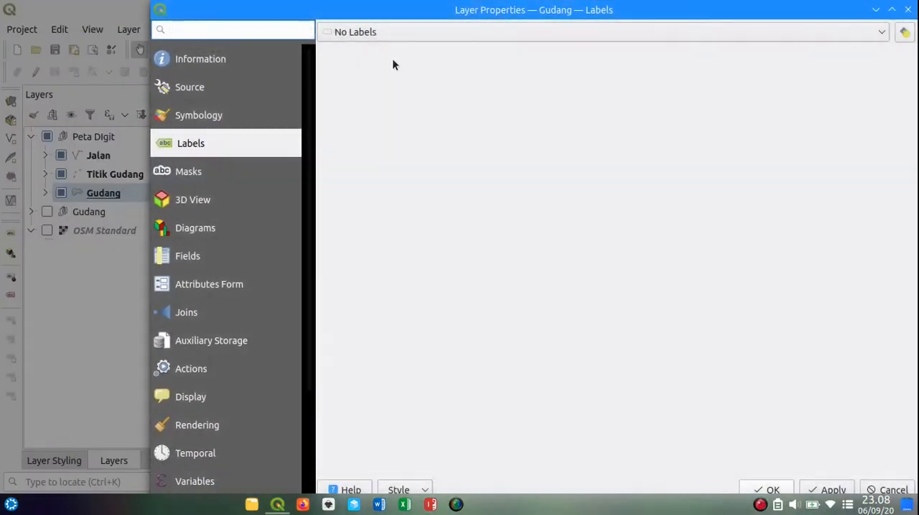
{"action": "left_click", "coordinate": [378, 35]}
{"action": "left_click", "coordinate": [457, 12]}
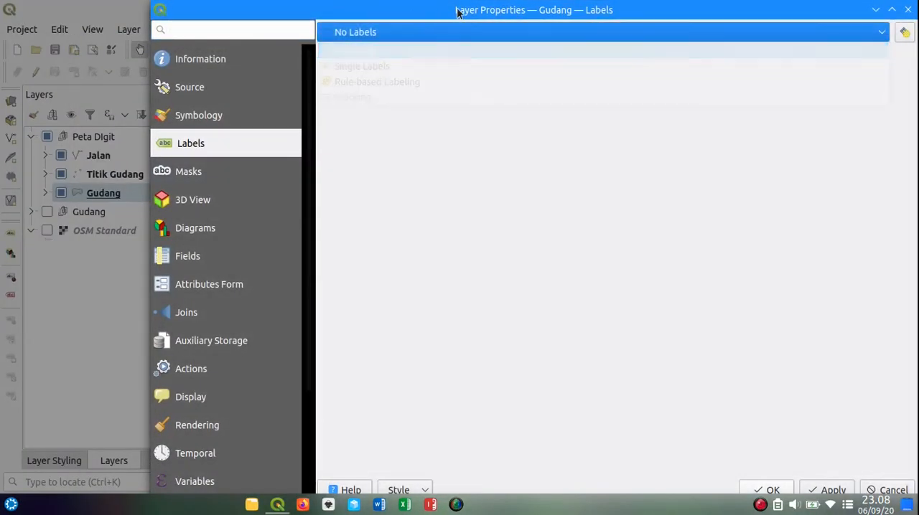
{"action": "left_click_drag", "start_coordinate": [558, 12], "coordinate": [455, 10]}
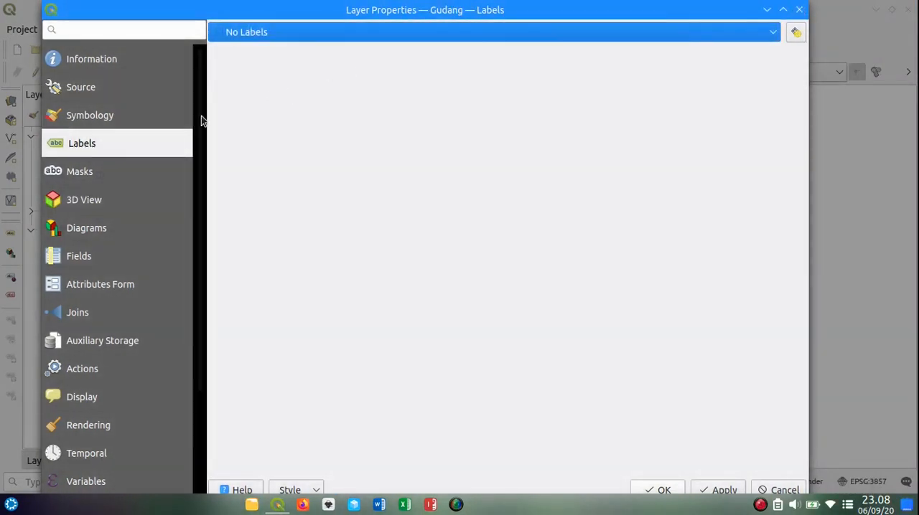
Step: Apply Single Labels based on the Nama field to the Gudang layer, keeping part of the map in view
{"action": "left_click", "coordinate": [309, 32]}
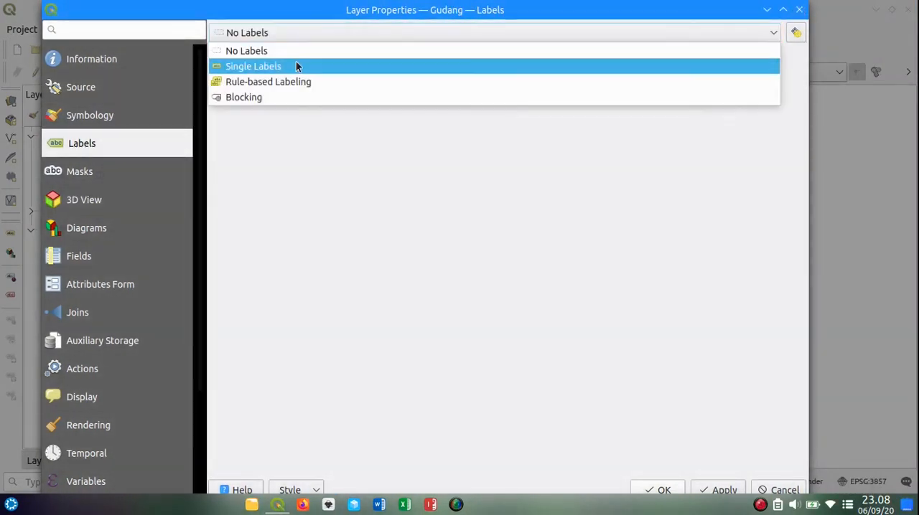
{"action": "left_click", "coordinate": [296, 66]}
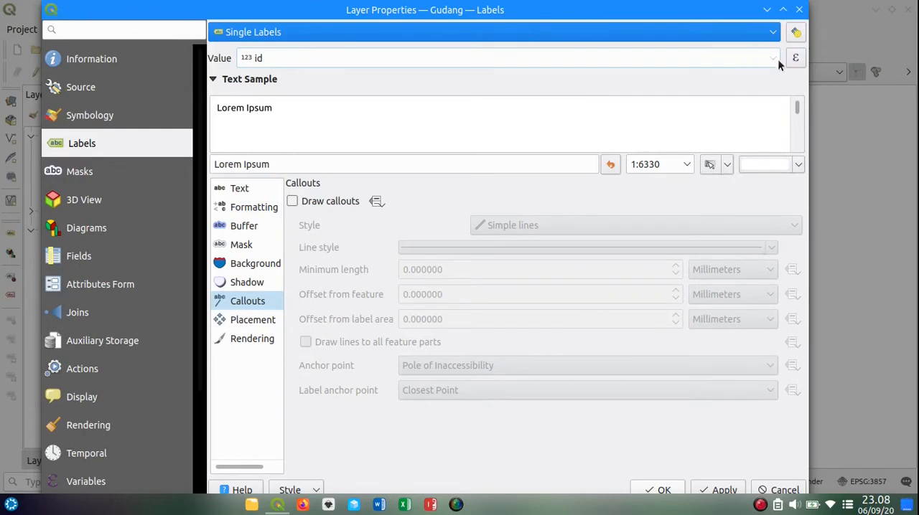
{"action": "left_click", "coordinate": [772, 59]}
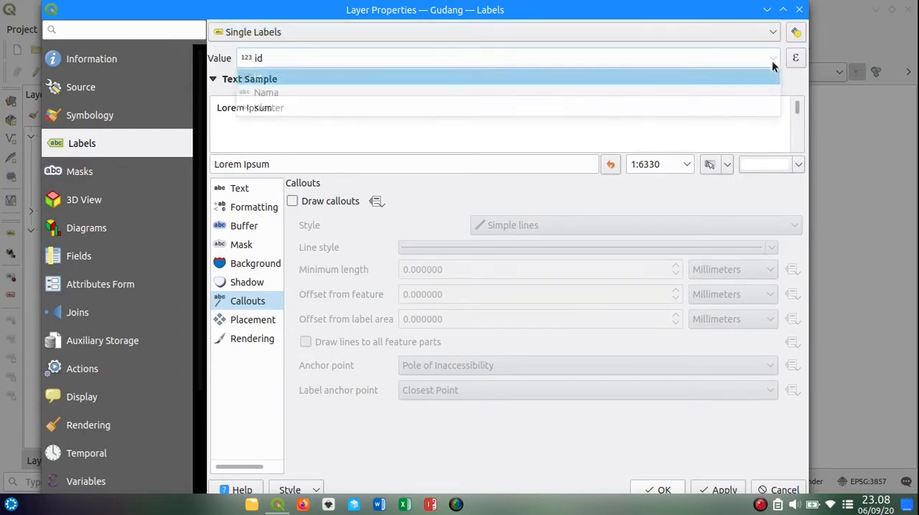
{"action": "left_click", "coordinate": [287, 93]}
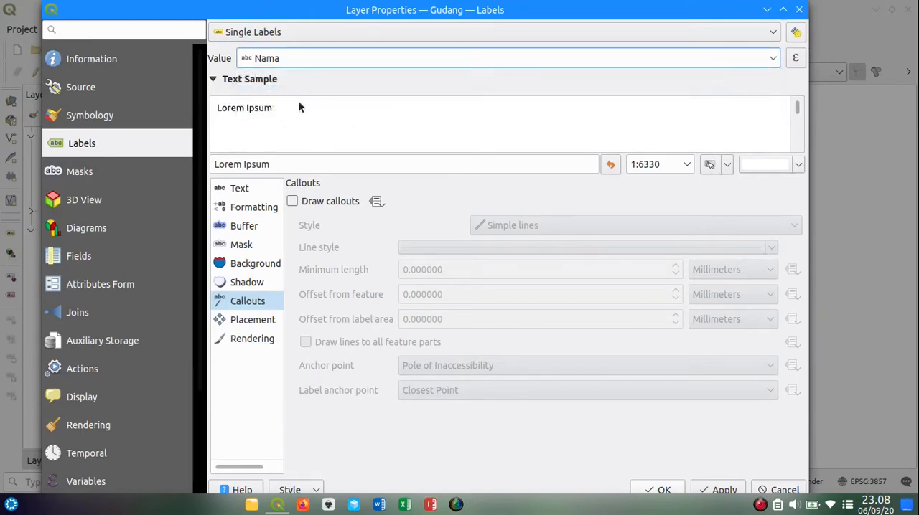
{"action": "left_click", "coordinate": [799, 8]}
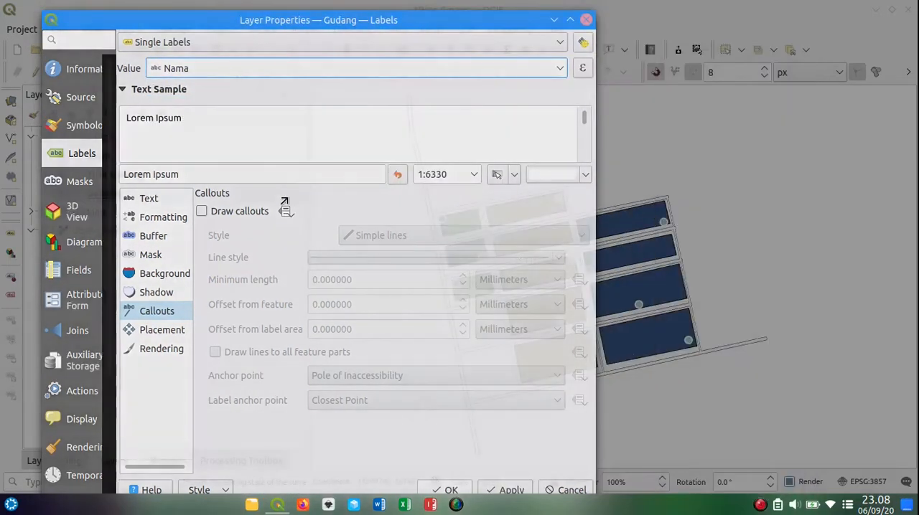
{"action": "left_click_drag", "start_coordinate": [379, 16], "coordinate": [316, 20]}
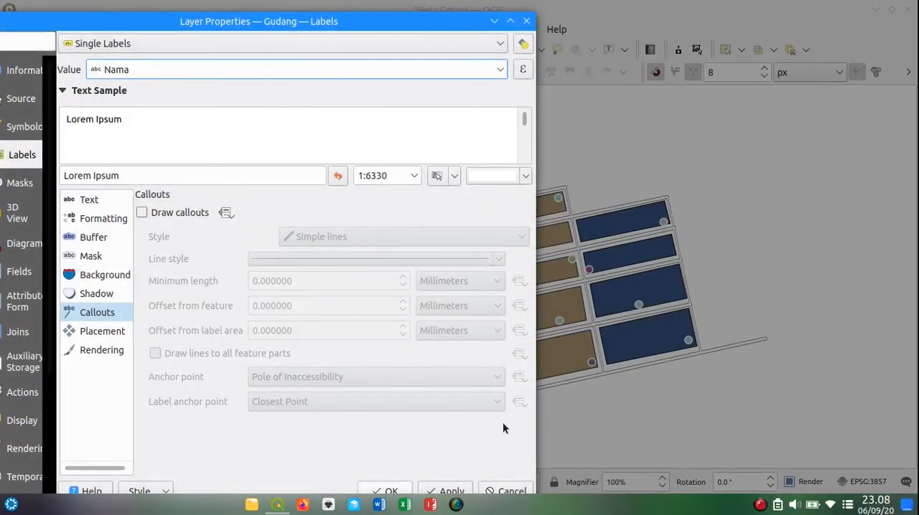
{"action": "left_click", "coordinate": [443, 495]}
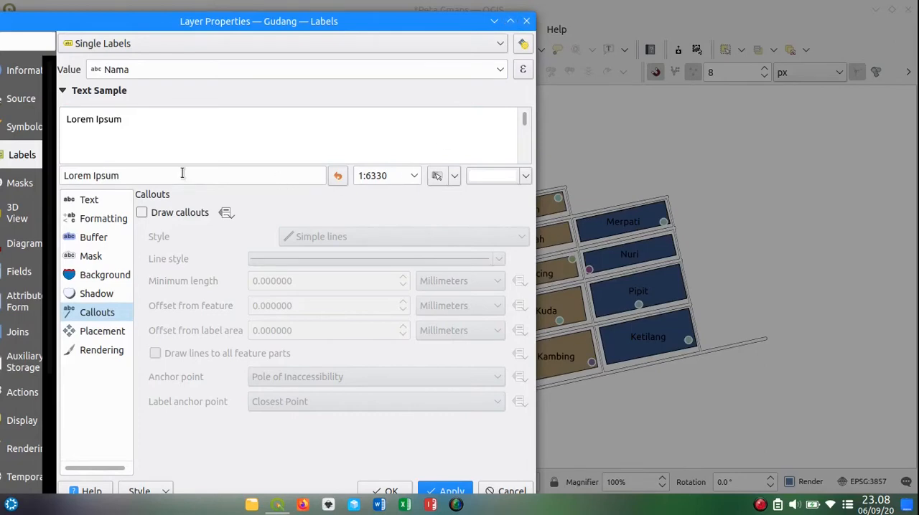
Step: Set the Gudang layer back to No Labels and apply the change
{"action": "left_click", "coordinate": [502, 47]}
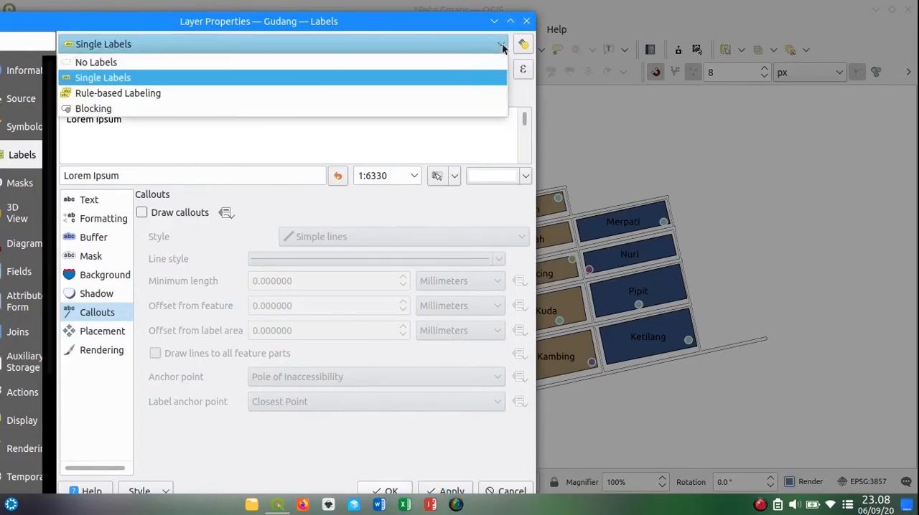
{"action": "left_click", "coordinate": [434, 66]}
{"action": "left_click", "coordinate": [449, 491]}
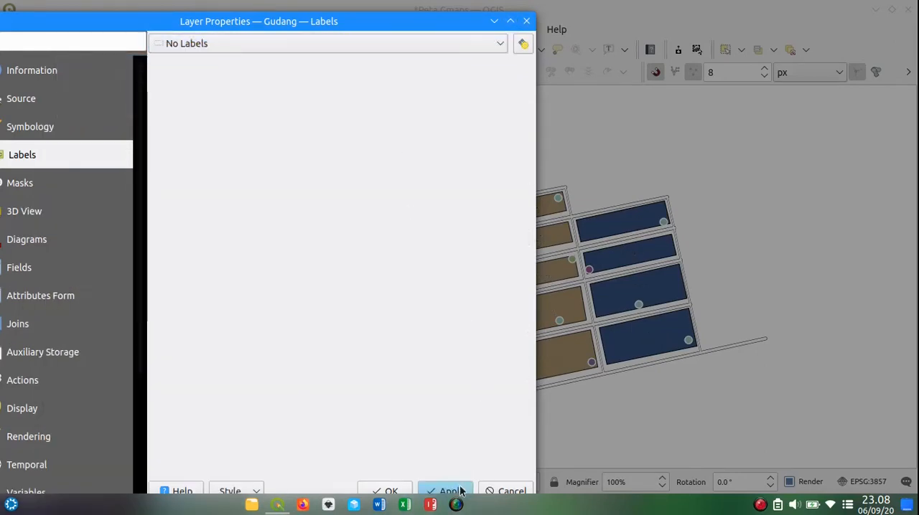
Step: Close the layer properties and switch the Gudang layer to Single Labels from Layer Styling
{"action": "left_click", "coordinate": [391, 490]}
{"action": "left_click", "coordinate": [64, 460]}
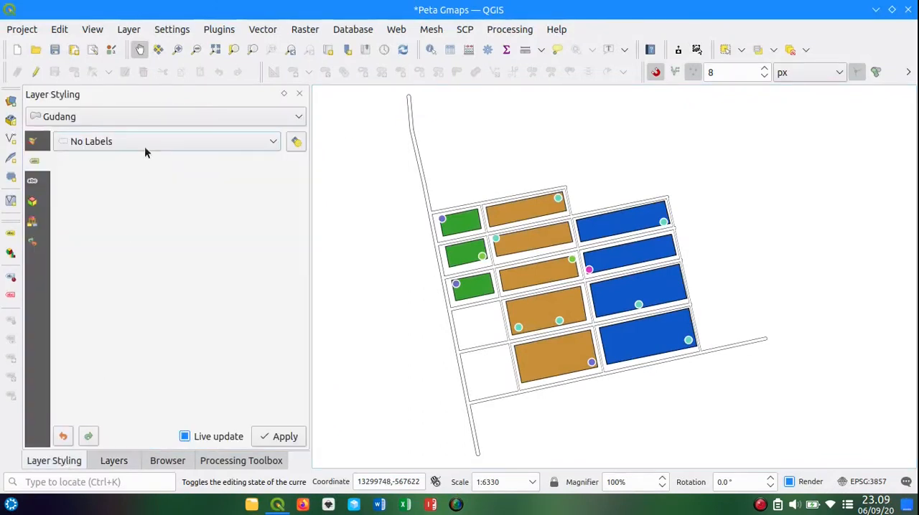
{"action": "left_click", "coordinate": [219, 121]}
{"action": "left_click", "coordinate": [84, 198]}
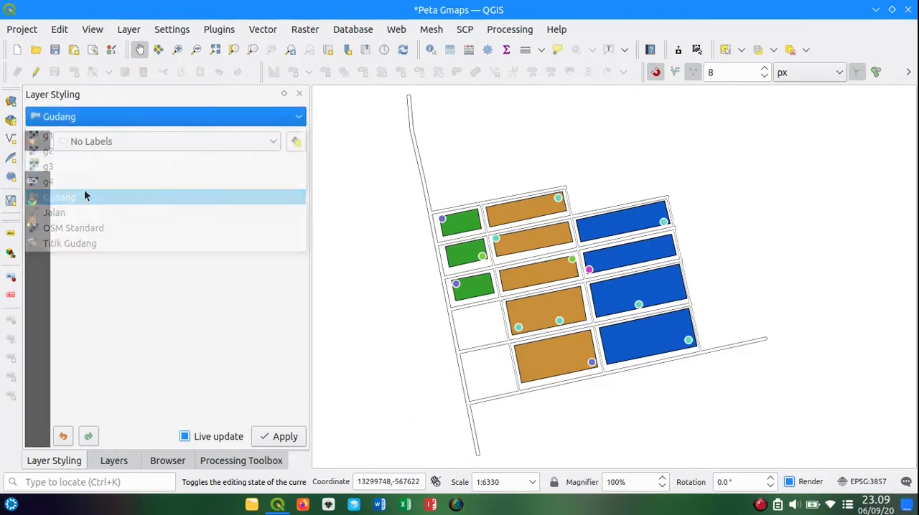
{"action": "left_click", "coordinate": [262, 141]}
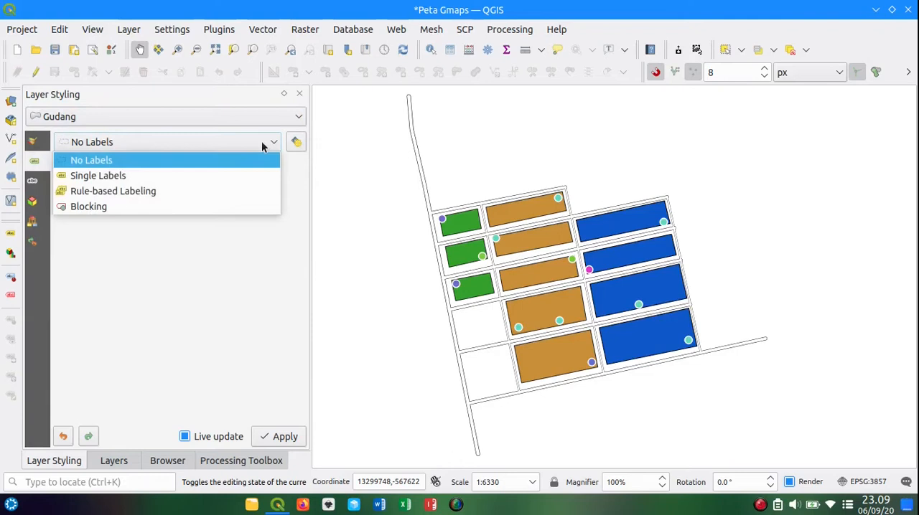
{"action": "left_click", "coordinate": [174, 174]}
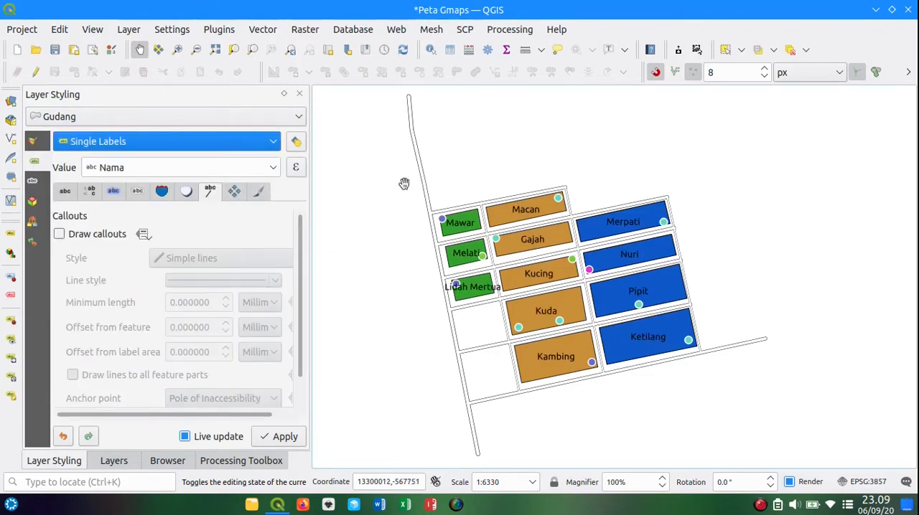
Step: Toggle the Live update option off and back on to examine what it controls
{"action": "left_click", "coordinate": [217, 441]}
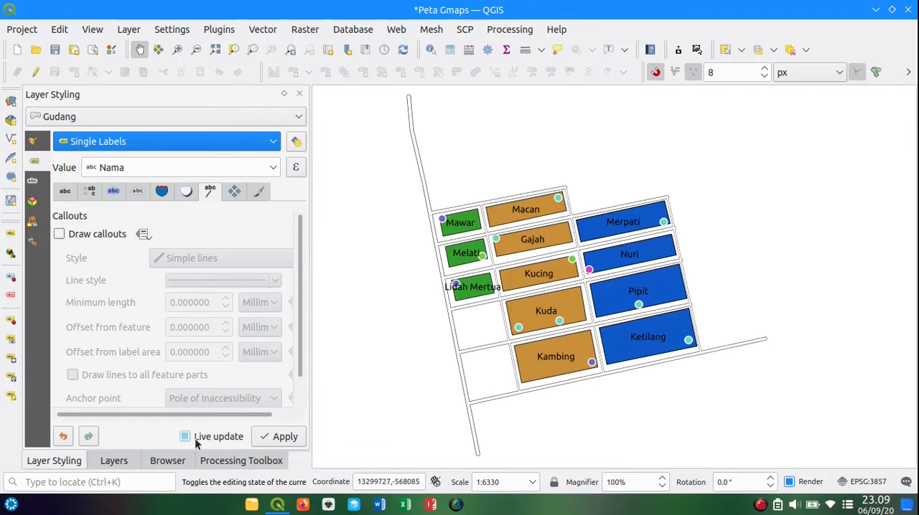
{"action": "left_click", "coordinate": [197, 440]}
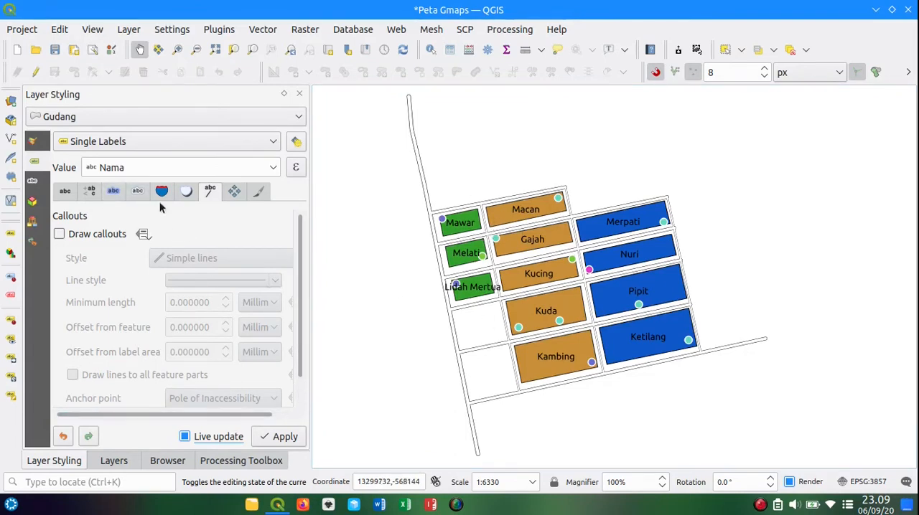
{"action": "left_click", "coordinate": [214, 435]}
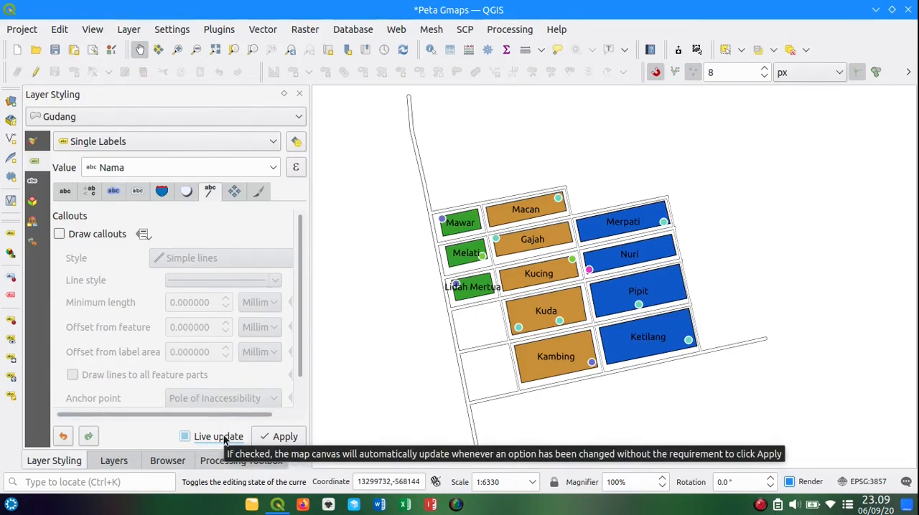
{"action": "left_click", "coordinate": [225, 436]}
Step: Review the available fonts and styles for the Gudang label text, keeping Ubuntu with the Regular style
{"action": "left_click", "coordinate": [64, 191]}
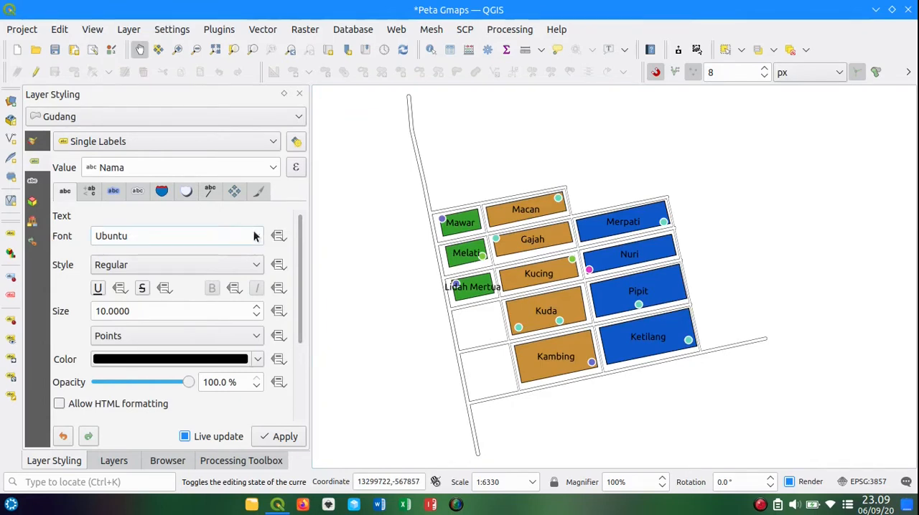
{"action": "left_click", "coordinate": [255, 238]}
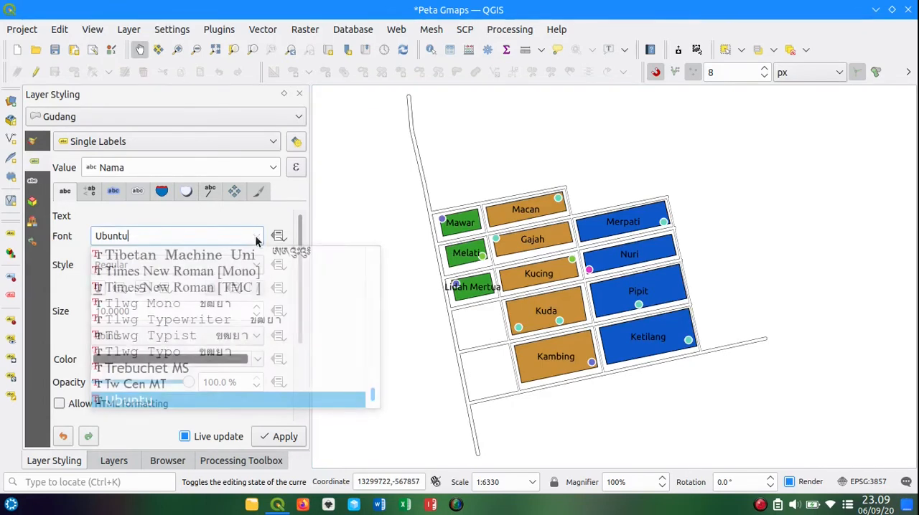
{"action": "left_click", "coordinate": [256, 240]}
{"action": "left_click", "coordinate": [256, 241]}
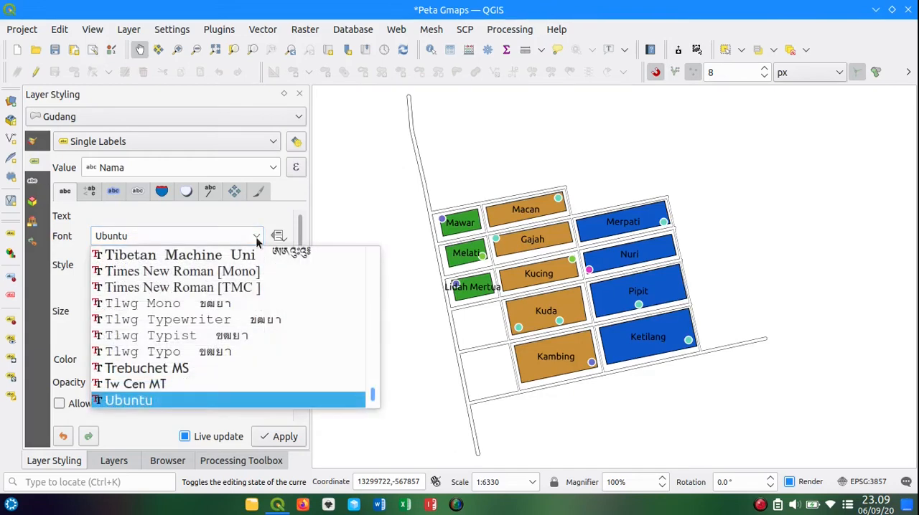
{"action": "left_click", "coordinate": [290, 201]}
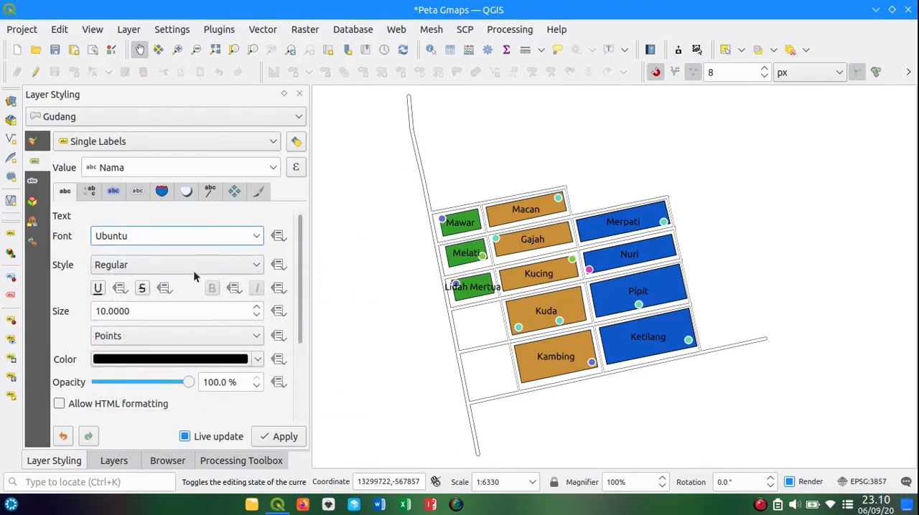
{"action": "left_click", "coordinate": [256, 267]}
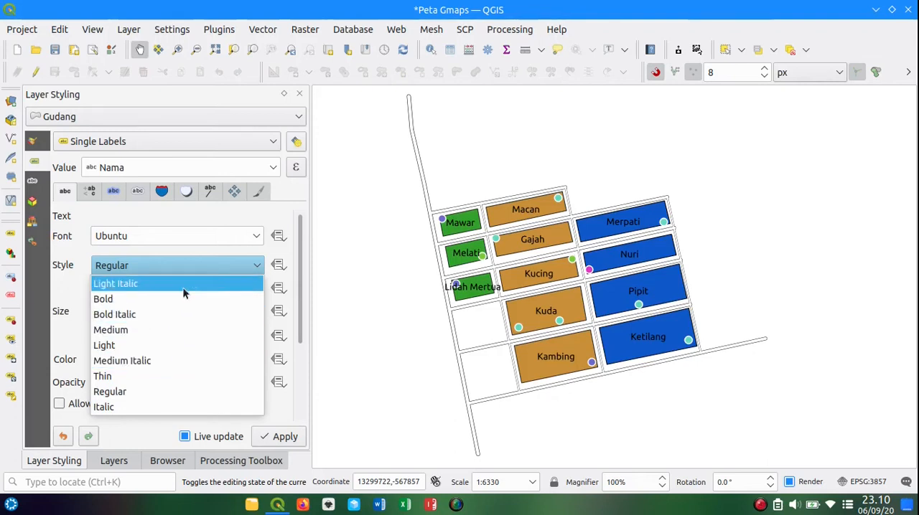
{"action": "left_click", "coordinate": [160, 392]}
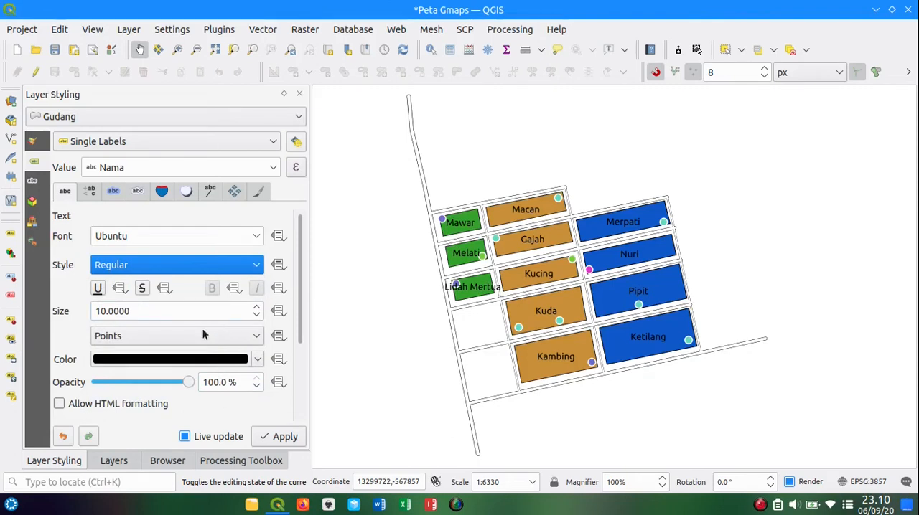
Step: Widen the styling panel and set the Gudang label text size to 8, keeping Points as the unit
{"action": "left_click_drag", "start_coordinate": [309, 285], "coordinate": [343, 278]}
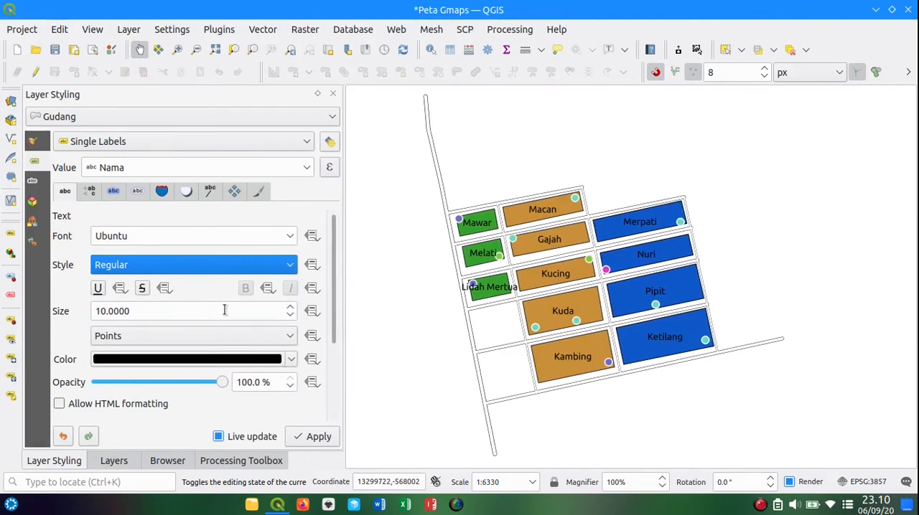
{"action": "left_click", "coordinate": [289, 317]}
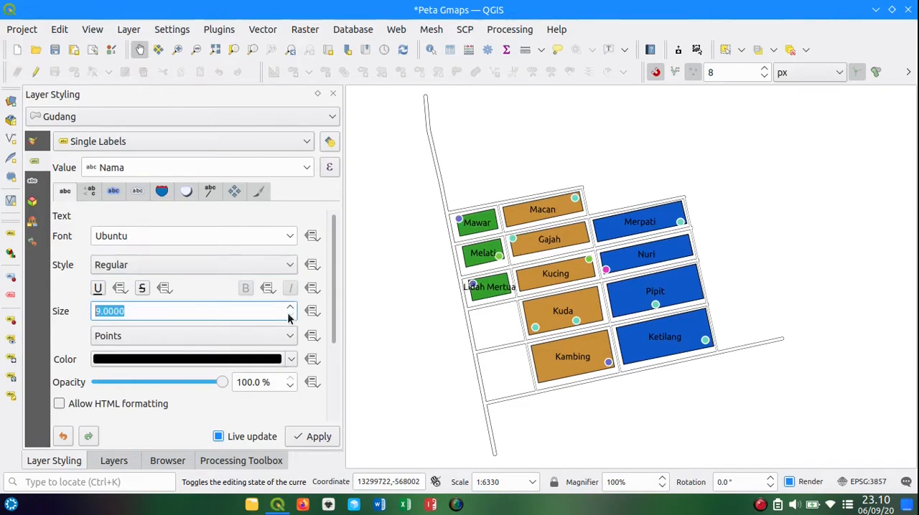
{"action": "left_click", "coordinate": [289, 317]}
{"action": "left_click", "coordinate": [260, 314]}
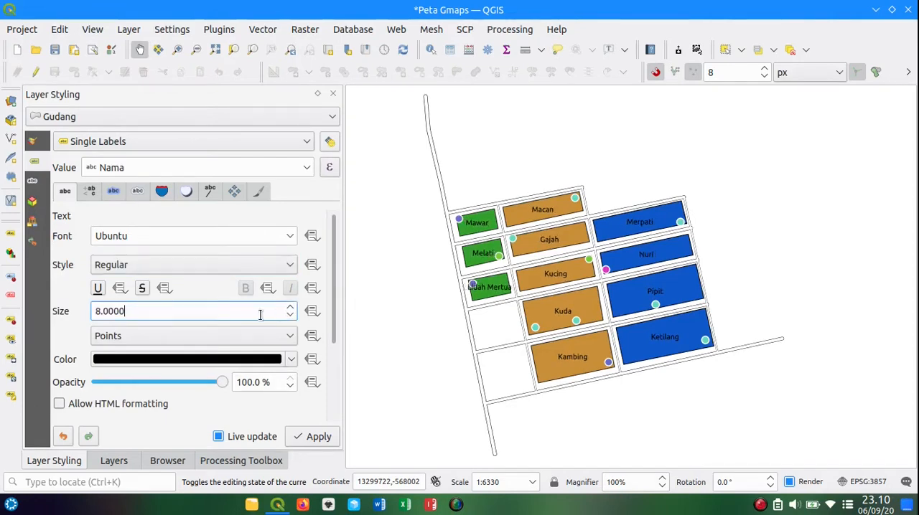
{"action": "left_click", "coordinate": [237, 337]}
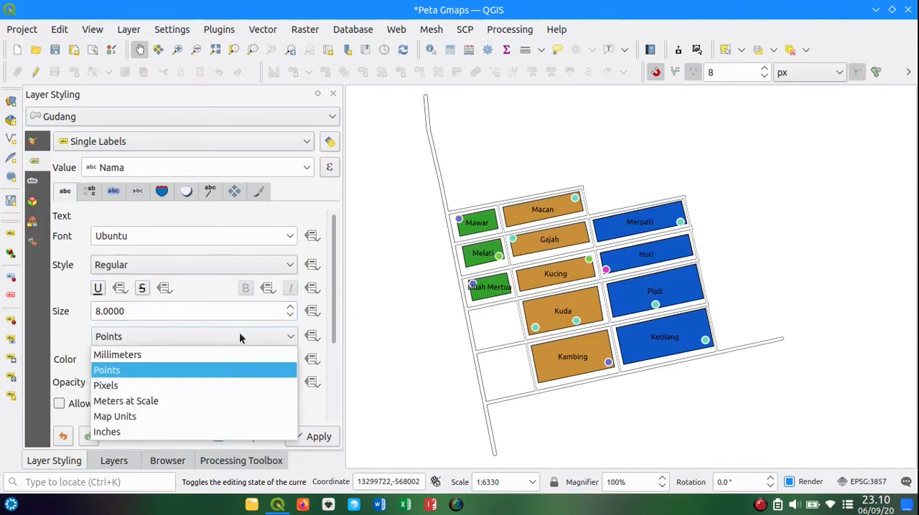
{"action": "left_click", "coordinate": [239, 335]}
Step: Try red for the label text, restore the default black color and apply the text settings
{"action": "left_click_drag", "start_coordinate": [330, 308], "coordinate": [331, 335]}
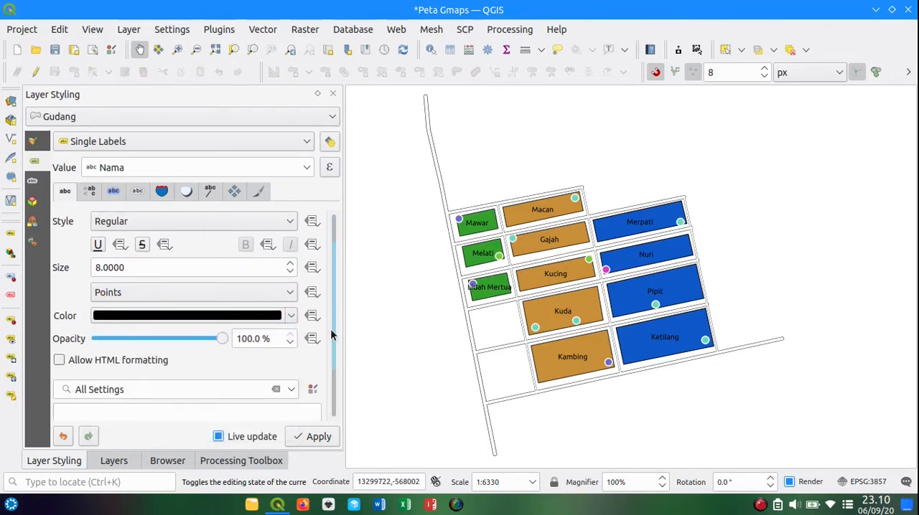
{"action": "left_click", "coordinate": [290, 316]}
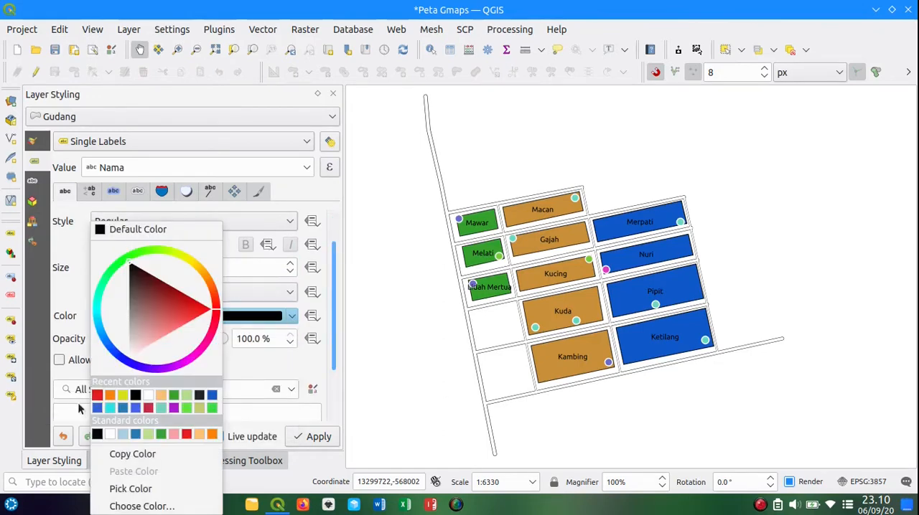
{"action": "left_click", "coordinate": [97, 395]}
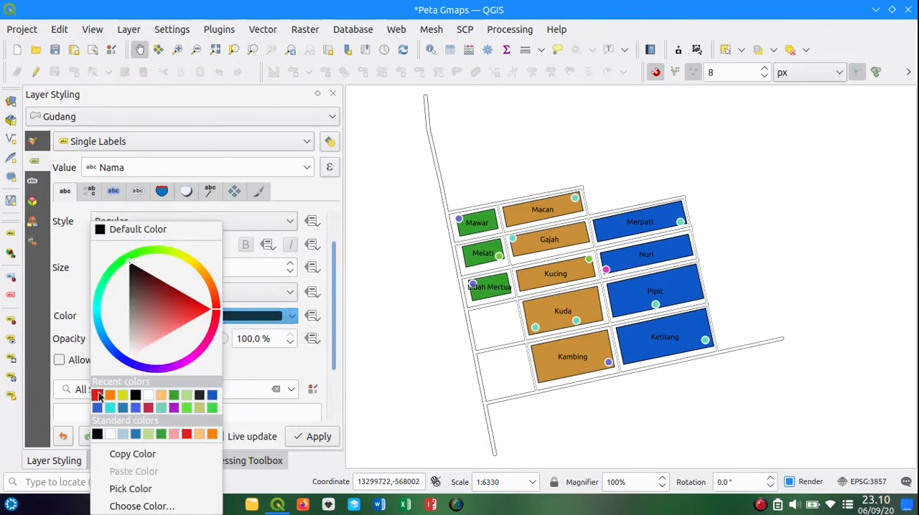
{"action": "left_click", "coordinate": [291, 316]}
{"action": "left_click", "coordinate": [103, 228]}
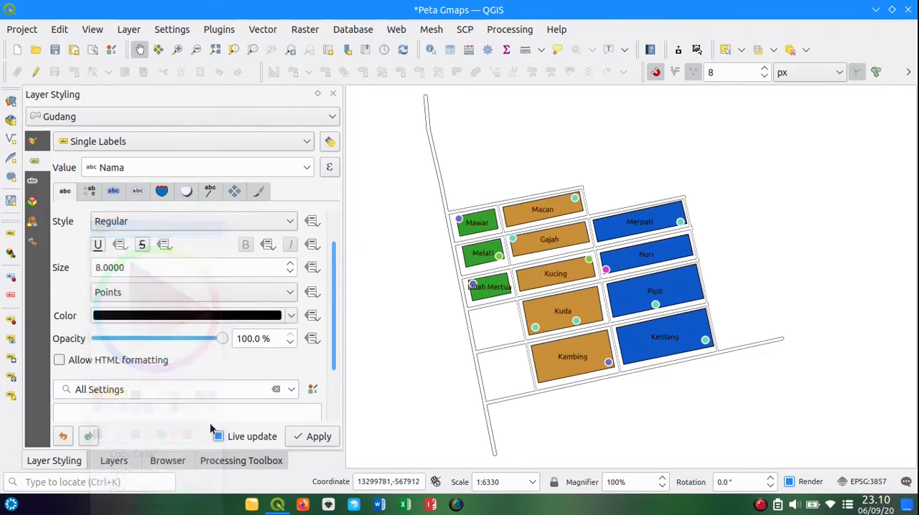
{"action": "left_click_drag", "start_coordinate": [331, 330], "coordinate": [343, 277]}
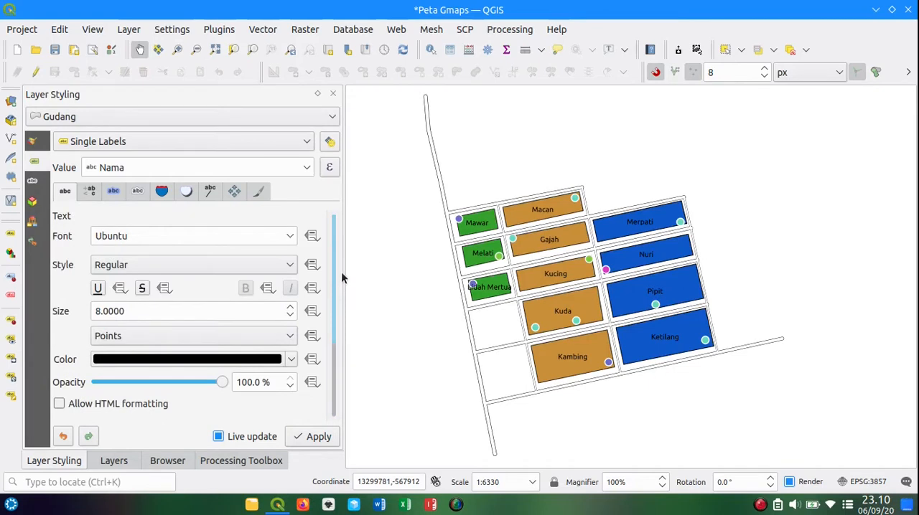
{"action": "left_click", "coordinate": [311, 440]}
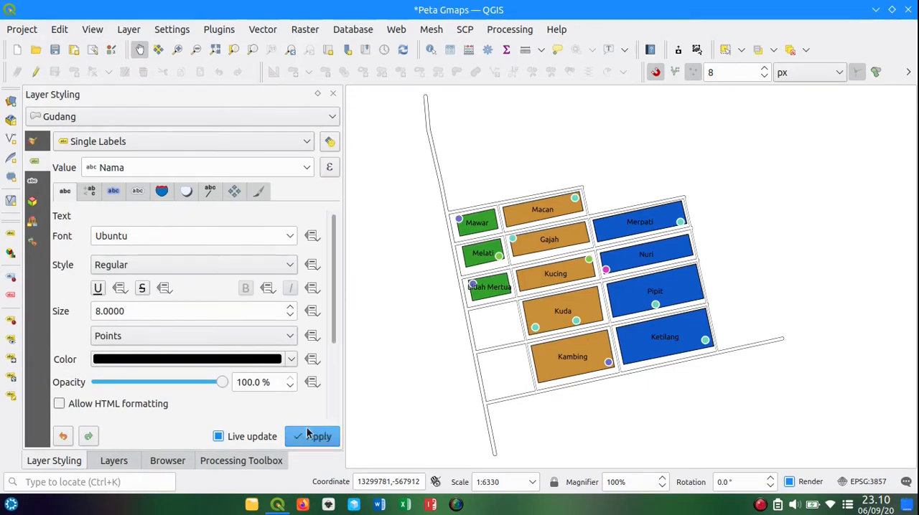
Step: Try All Uppercase and Capitalize First Letter as the labels' type case, and return it to No Change
{"action": "left_click", "coordinate": [89, 192]}
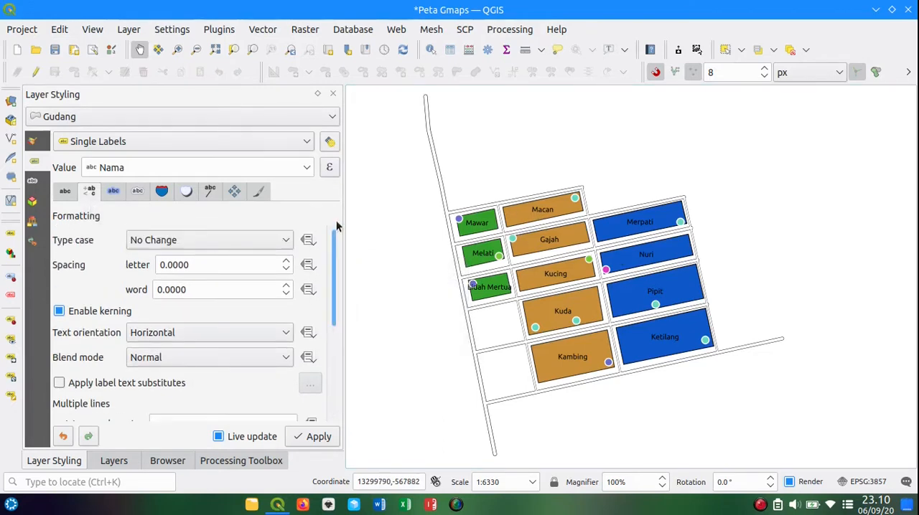
{"action": "left_click", "coordinate": [273, 242]}
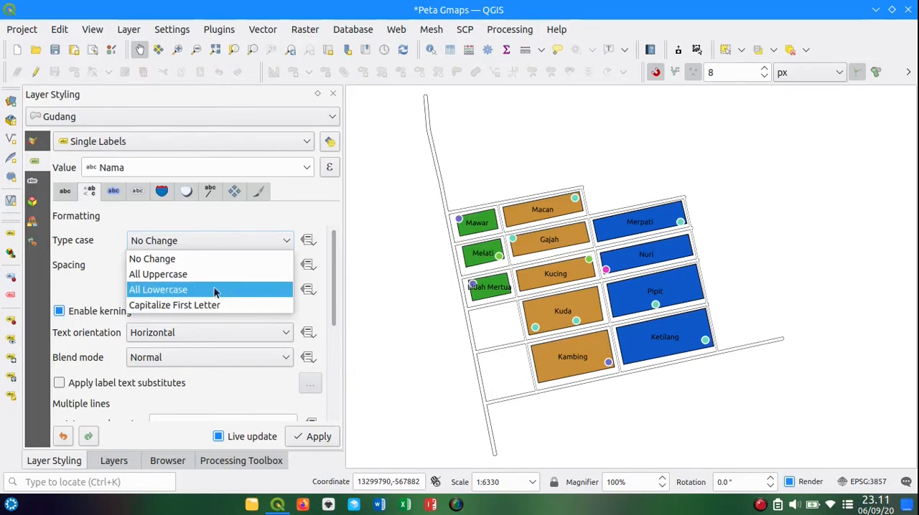
{"action": "left_click", "coordinate": [271, 219]}
{"action": "left_click", "coordinate": [261, 237]}
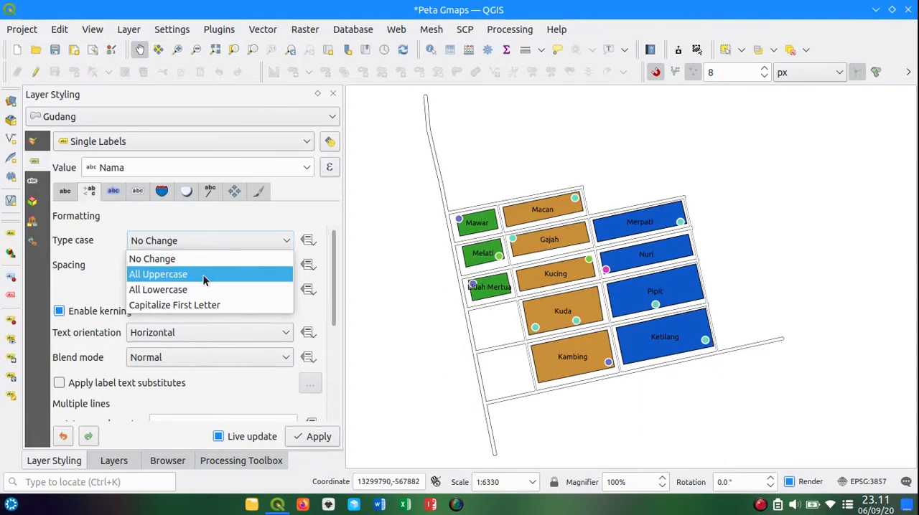
{"action": "left_click", "coordinate": [197, 275]}
{"action": "left_click", "coordinate": [250, 241]}
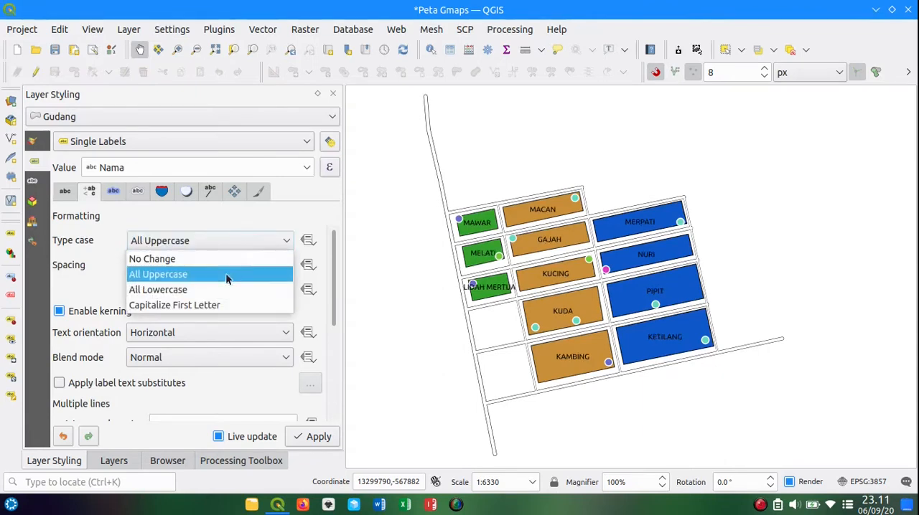
{"action": "left_click", "coordinate": [214, 305]}
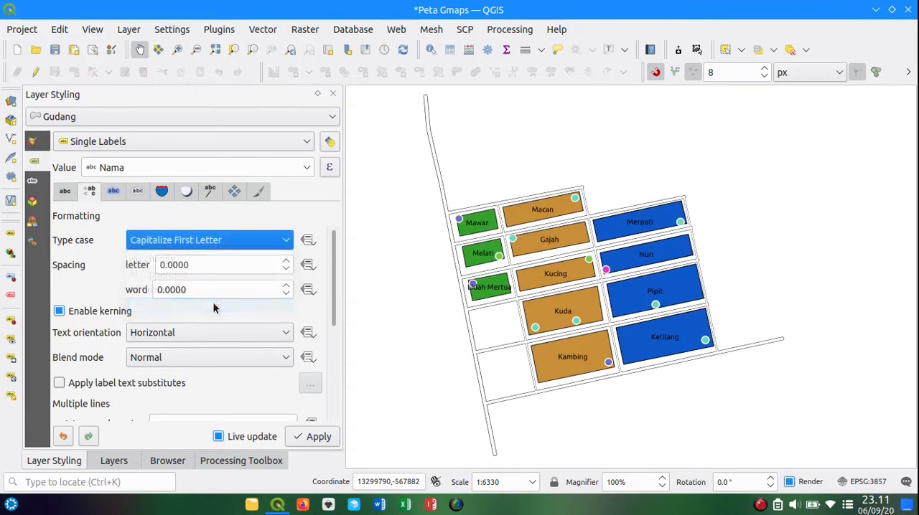
{"action": "left_click", "coordinate": [263, 243]}
{"action": "left_click", "coordinate": [226, 261]}
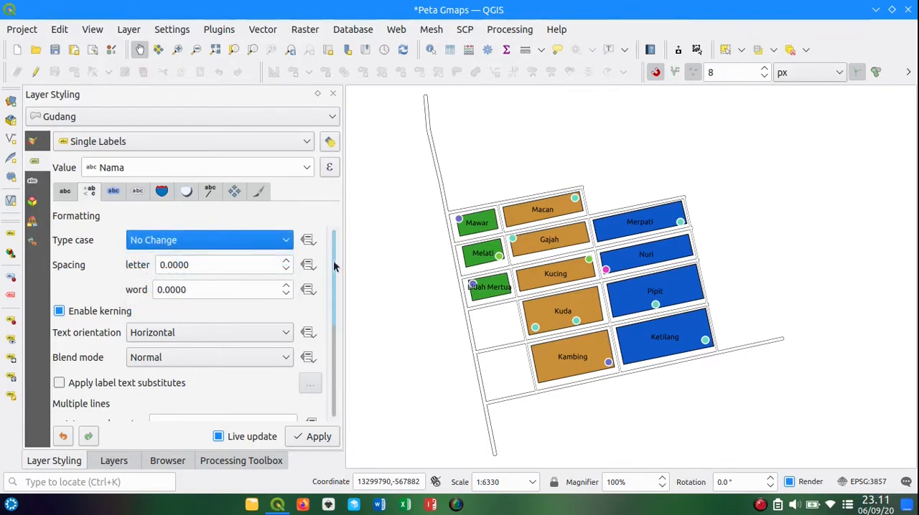
Step: Try Vertical text orientation for the Gudang labels and set it back to Horizontal
{"action": "left_click_drag", "start_coordinate": [334, 259], "coordinate": [334, 259]}
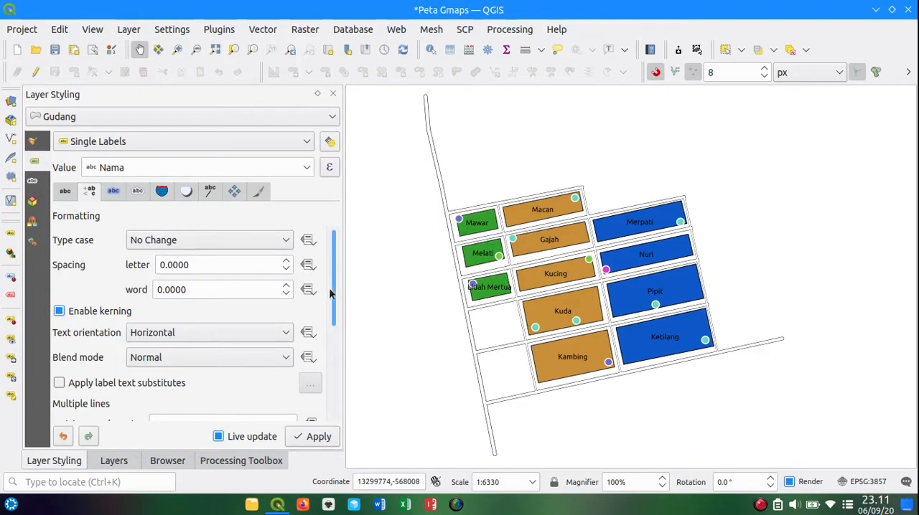
{"action": "scroll", "coordinate": [330, 293], "scroll_direction": "down", "scroll_amount": 3}
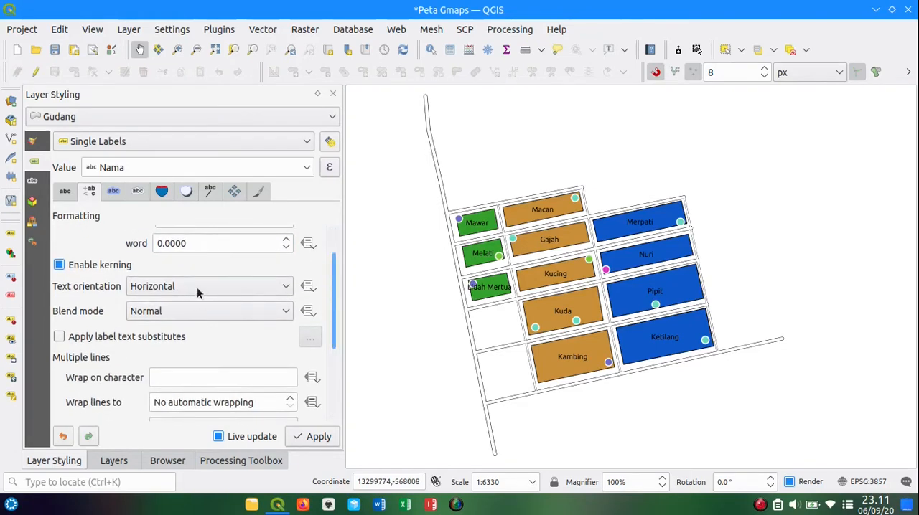
{"action": "left_click", "coordinate": [196, 287]}
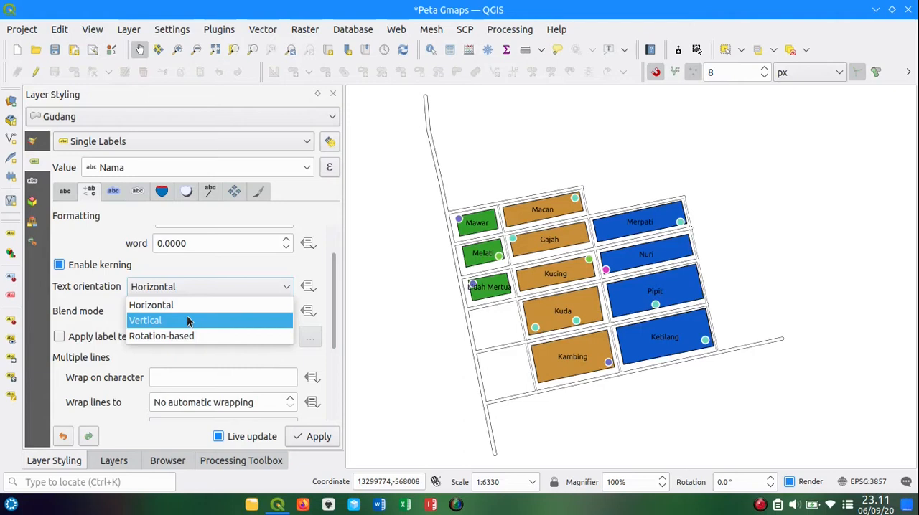
{"action": "left_click", "coordinate": [188, 321]}
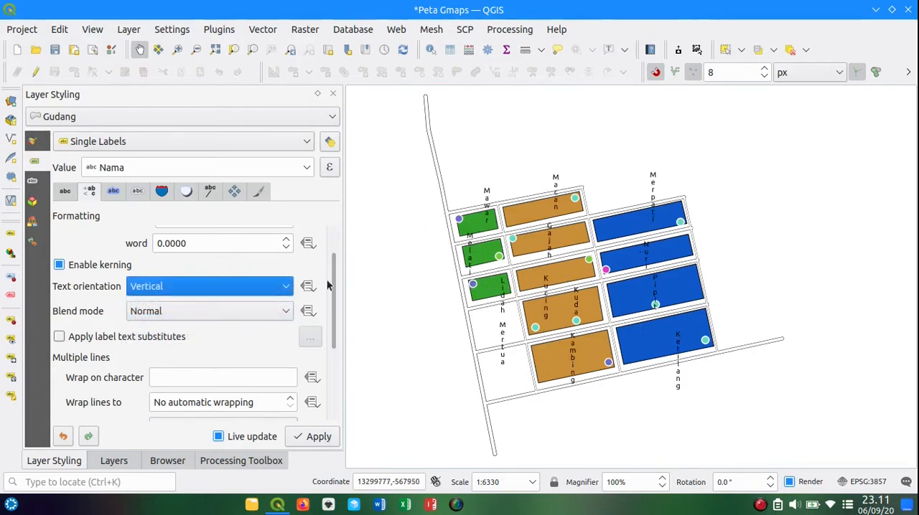
{"action": "left_click", "coordinate": [284, 287]}
{"action": "left_click", "coordinate": [252, 304]}
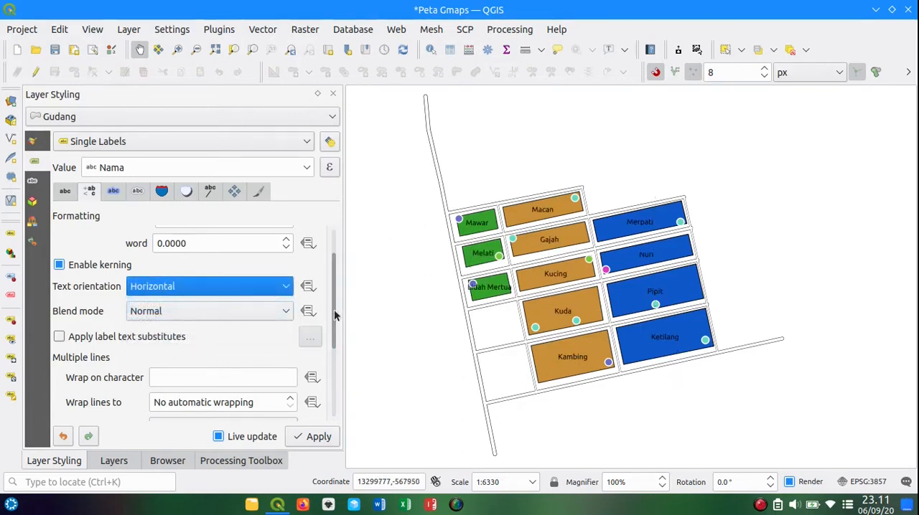
{"action": "left_click_drag", "start_coordinate": [335, 300], "coordinate": [330, 342]}
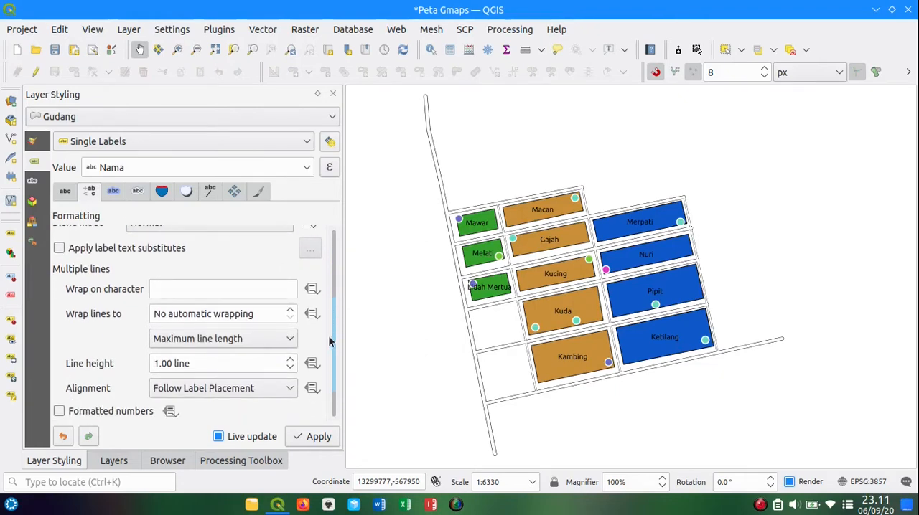
Step: Set the Gudang labels to wrap lines to 1 character so two-word names stack, and apply the formatting
{"action": "left_click", "coordinate": [271, 287]}
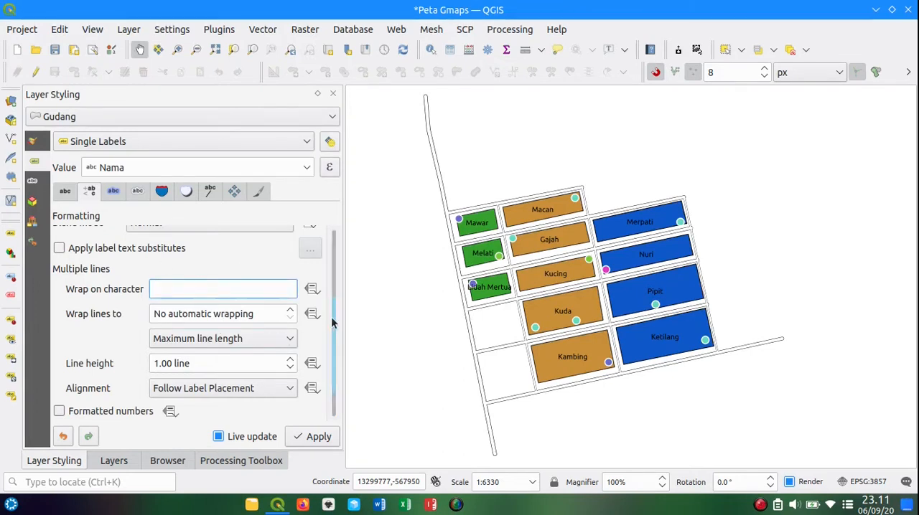
{"action": "left_click_drag", "start_coordinate": [331, 318], "coordinate": [331, 321]}
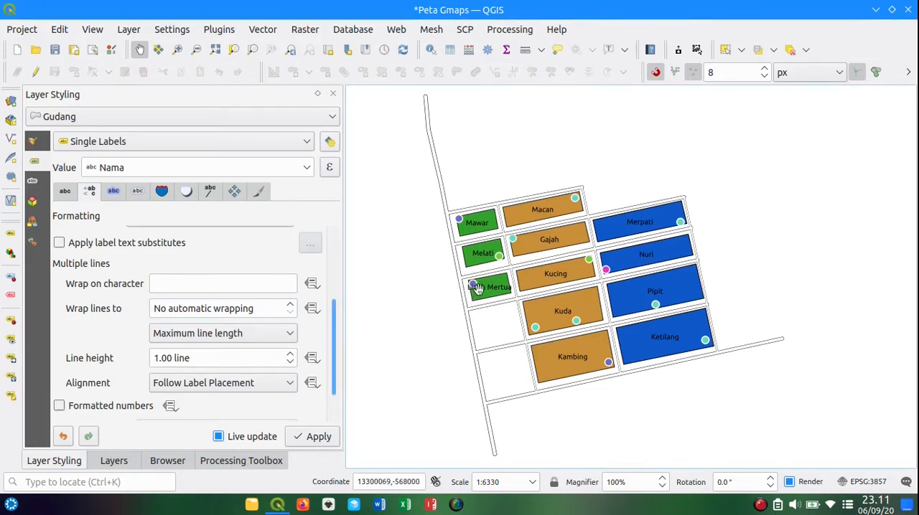
{"action": "scroll", "coordinate": [478, 291], "scroll_direction": "up", "scroll_amount": 1}
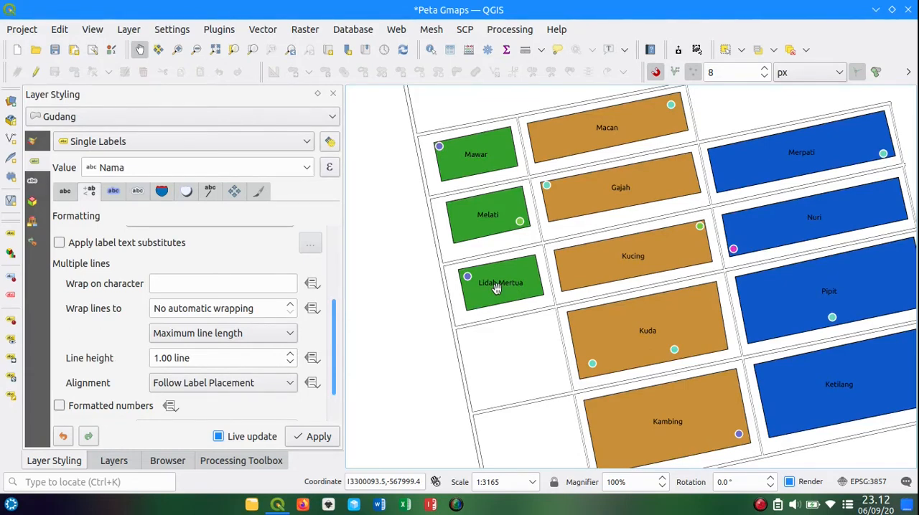
{"action": "left_click", "coordinate": [288, 307]}
{"action": "left_click_drag", "start_coordinate": [232, 308], "coordinate": [144, 316]}
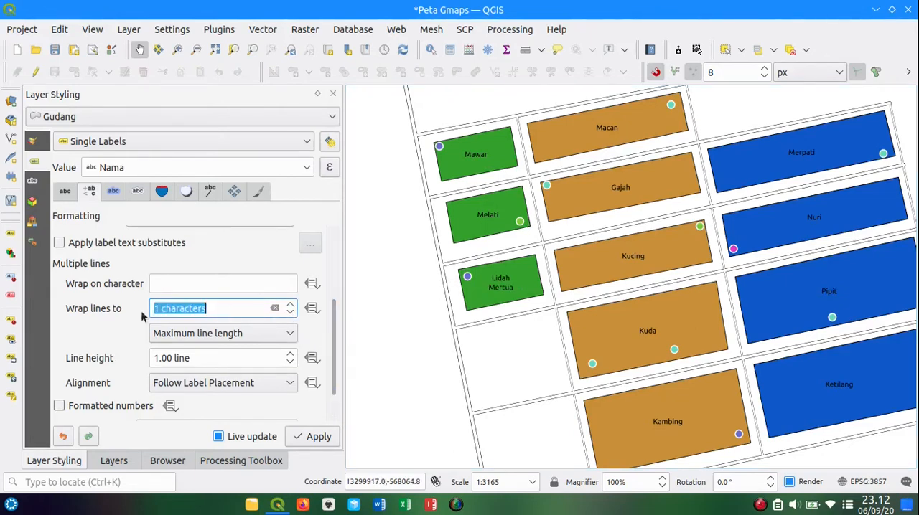
{"action": "left_click", "coordinate": [290, 305]}
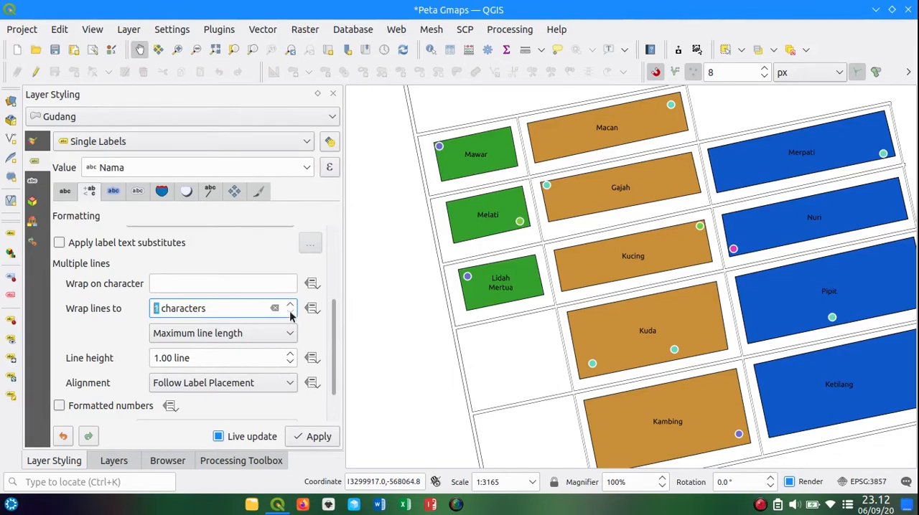
{"action": "left_click", "coordinate": [251, 307]}
{"action": "left_click", "coordinate": [319, 433]}
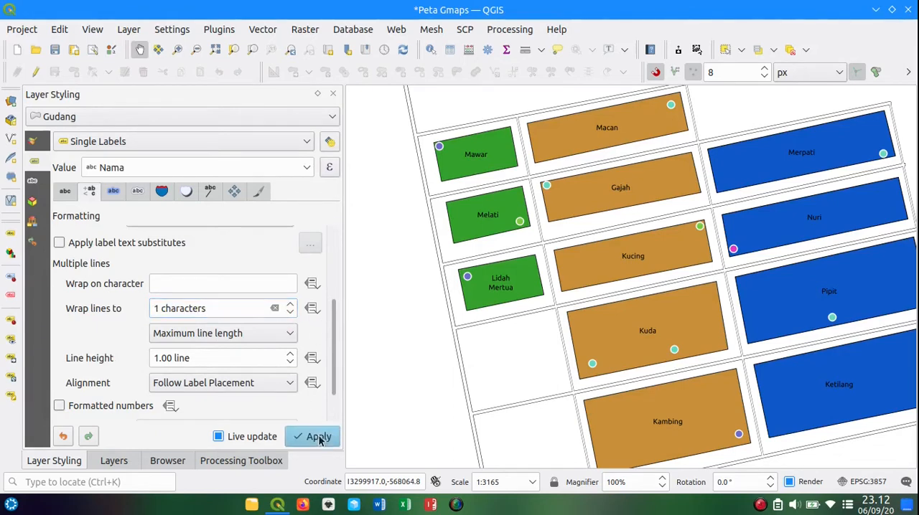
{"action": "scroll", "coordinate": [518, 309], "scroll_direction": "down", "scroll_amount": 1}
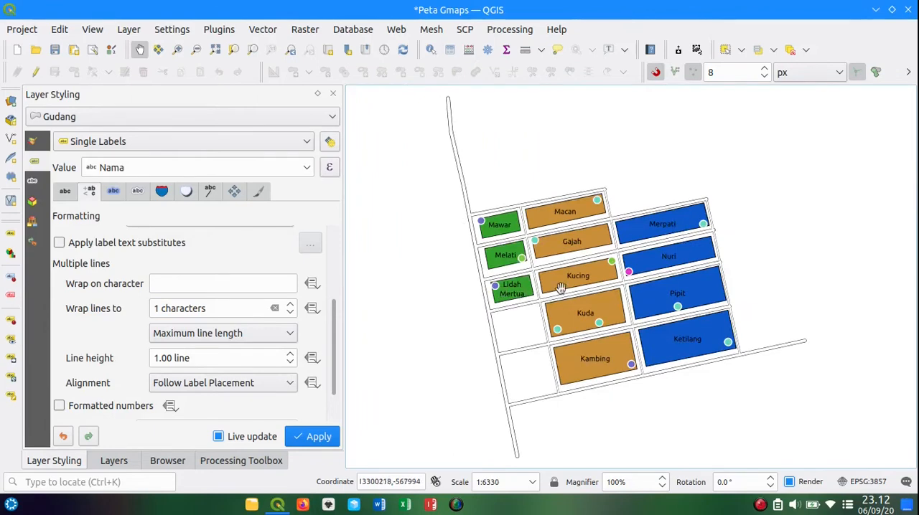
{"action": "left_click_drag", "start_coordinate": [500, 307], "coordinate": [525, 303]}
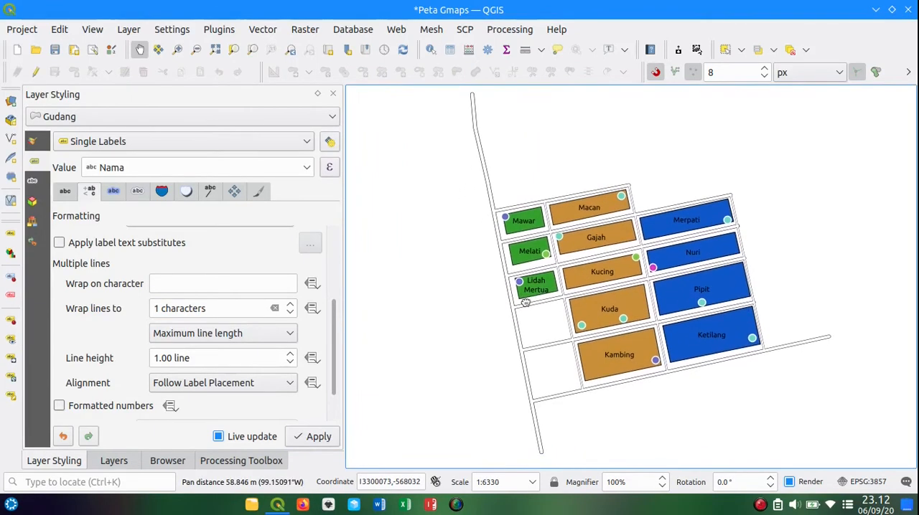
Step: Turn the text buffer of the Gudang labels on and off to compare, leaving it enabled
{"action": "left_click", "coordinate": [113, 191]}
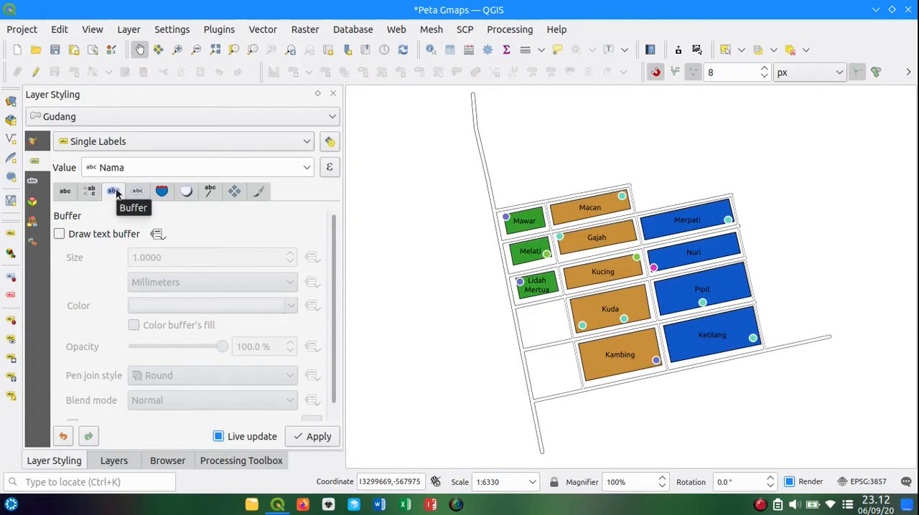
{"action": "left_click", "coordinate": [74, 239]}
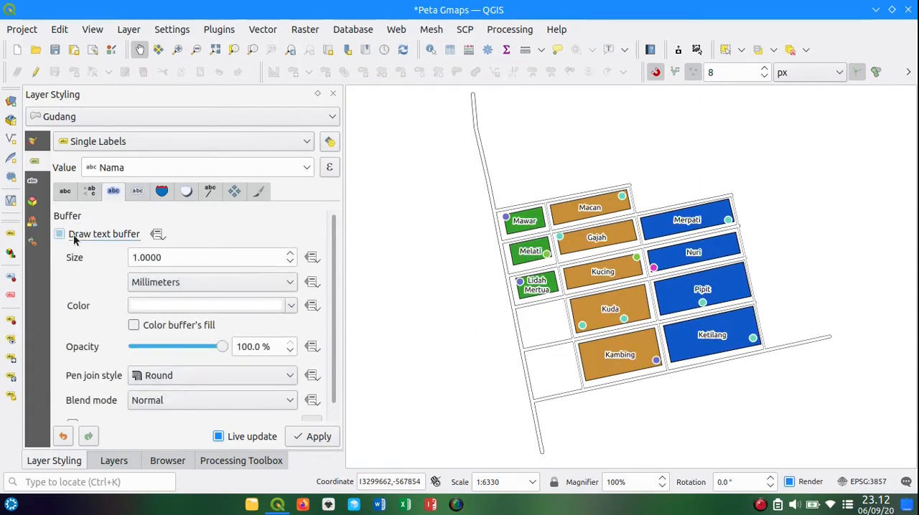
{"action": "left_click", "coordinate": [74, 239]}
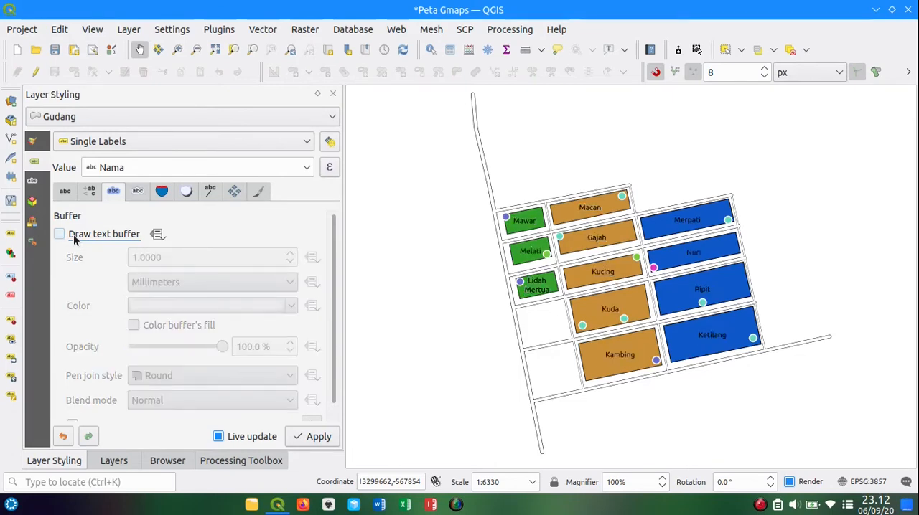
{"action": "left_click", "coordinate": [74, 239]}
Step: Try black as the label buffer color and restore the default color
{"action": "left_click", "coordinate": [291, 306]}
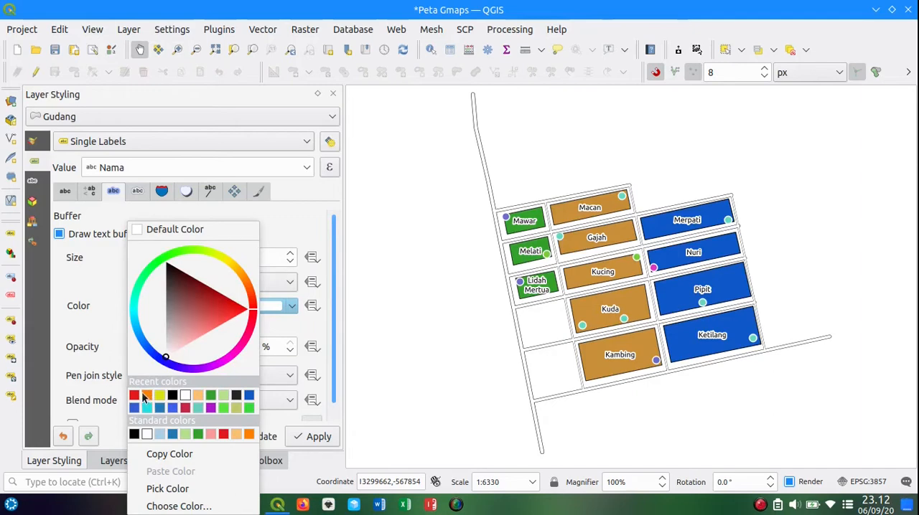
{"action": "left_click", "coordinate": [133, 435]}
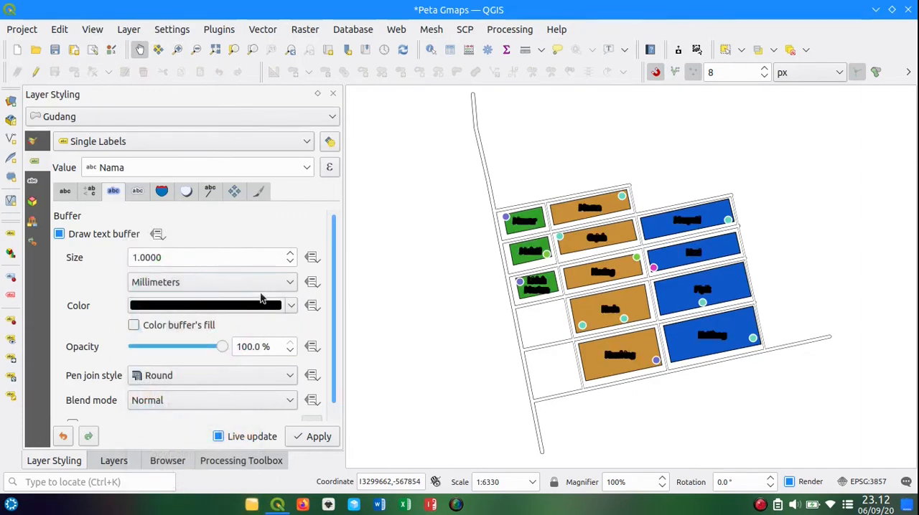
{"action": "left_click", "coordinate": [291, 307]}
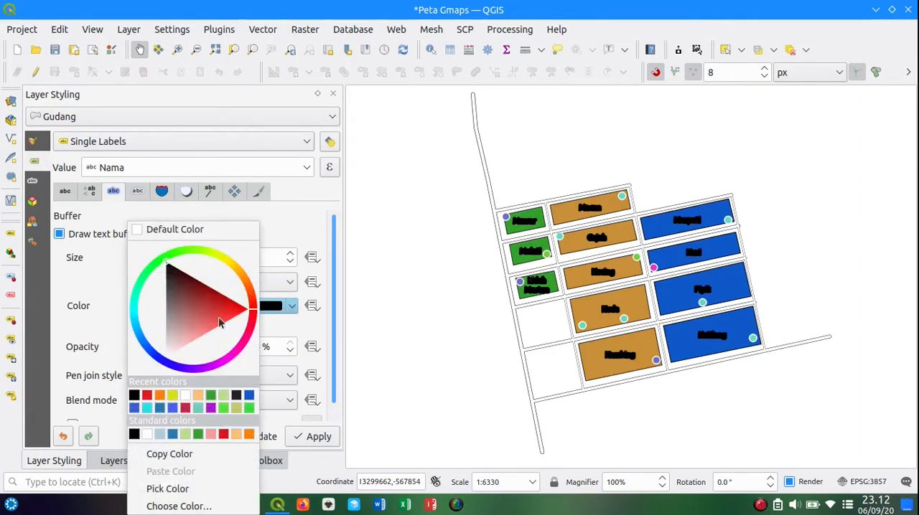
{"action": "left_click", "coordinate": [173, 231]}
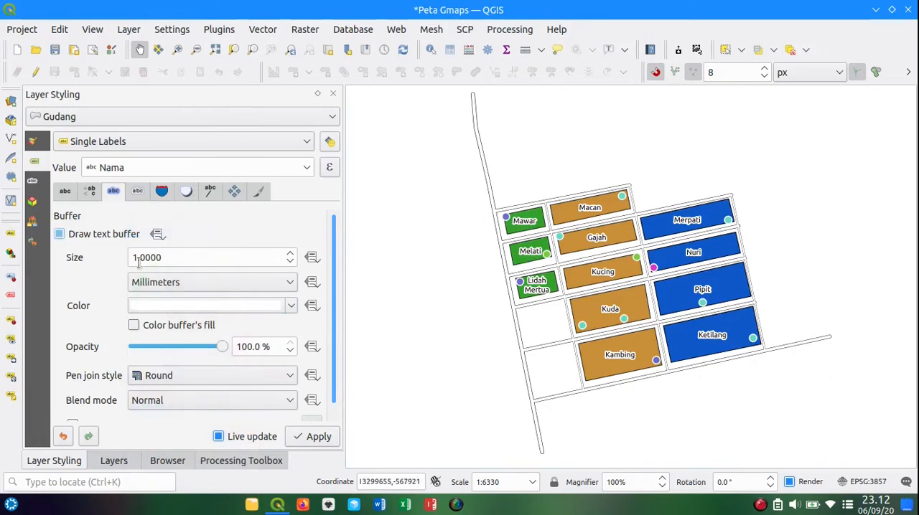
Step: Turn off the text buffer for the Gudang labels
{"action": "scroll", "coordinate": [330, 312], "scroll_direction": "down", "scroll_amount": 1}
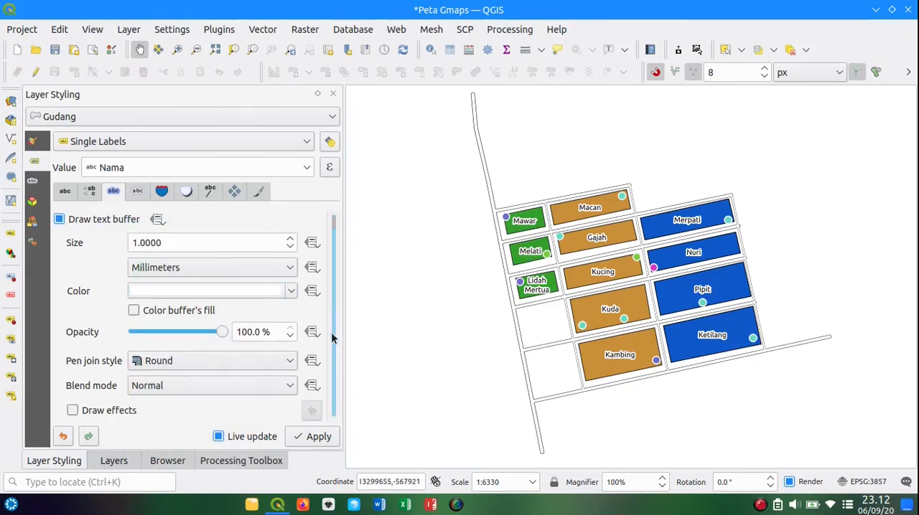
{"action": "left_click", "coordinate": [108, 223]}
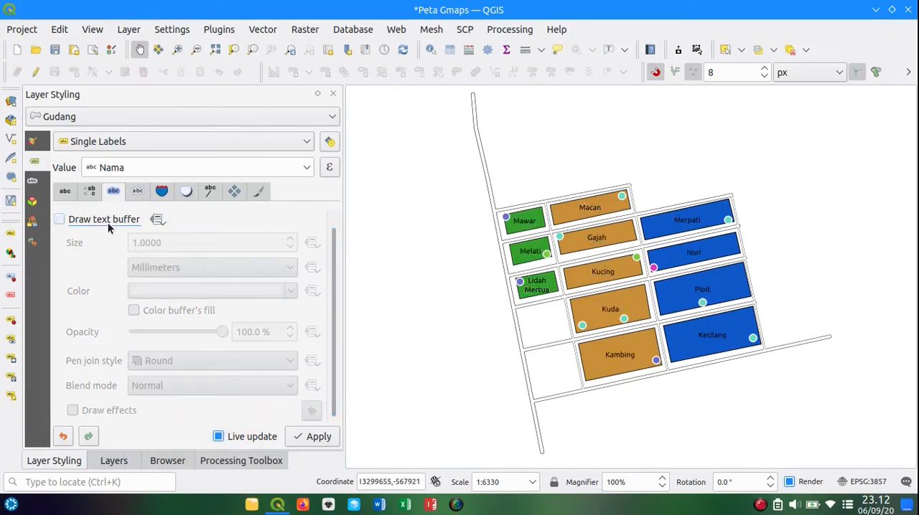
{"action": "scroll", "coordinate": [334, 289], "scroll_direction": "up", "scroll_amount": 1}
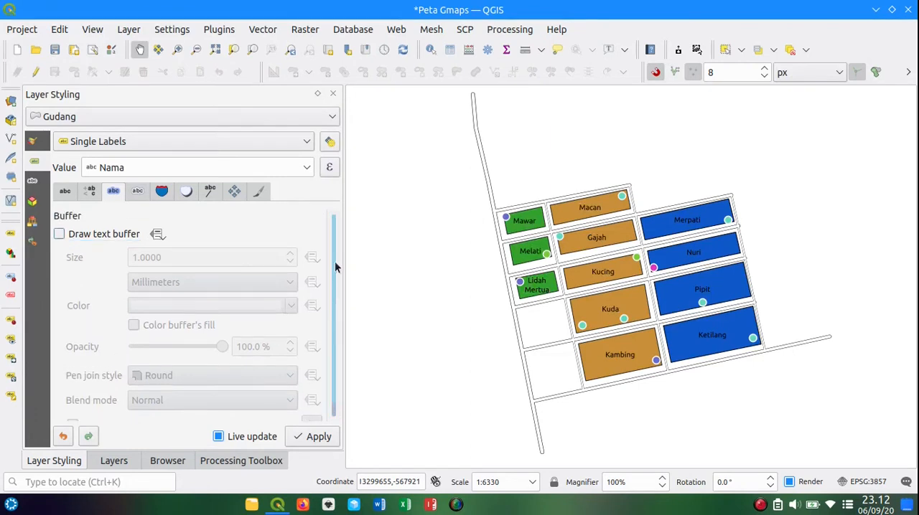
Step: Try enabling the mask for the Gudang labels and disable it again
{"action": "left_click", "coordinate": [140, 193]}
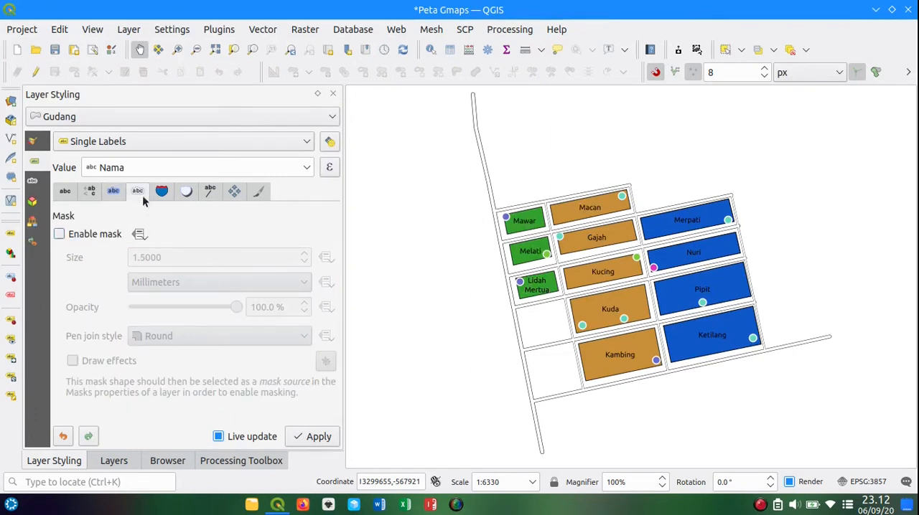
{"action": "left_click", "coordinate": [82, 243]}
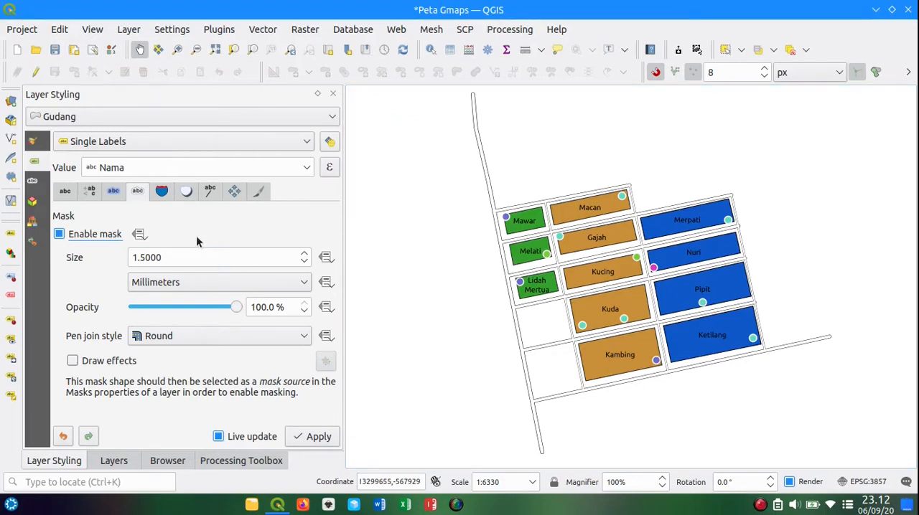
{"action": "left_click", "coordinate": [104, 233]}
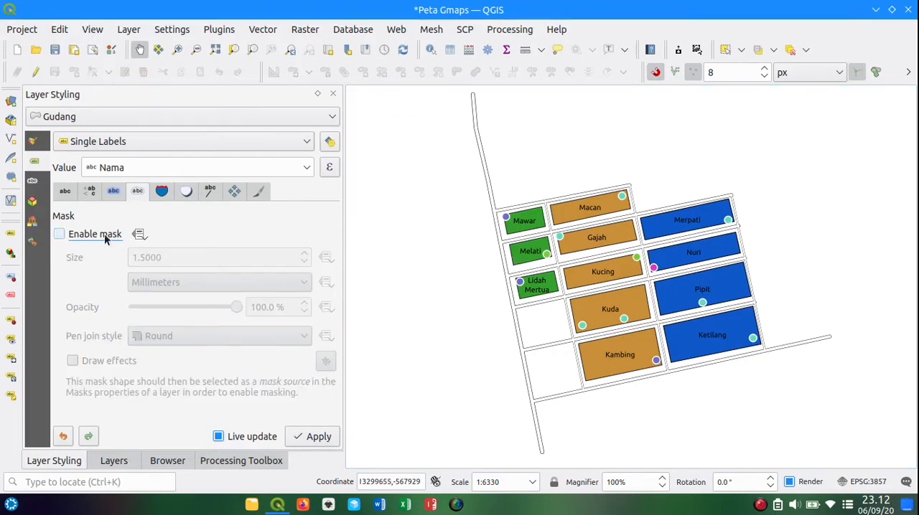
Step: Preview the label mask on the text sample in the Gudang layer's properties, disable it and close the properties without applying
{"action": "left_click", "coordinate": [114, 463]}
{"action": "right_click", "coordinate": [108, 195]}
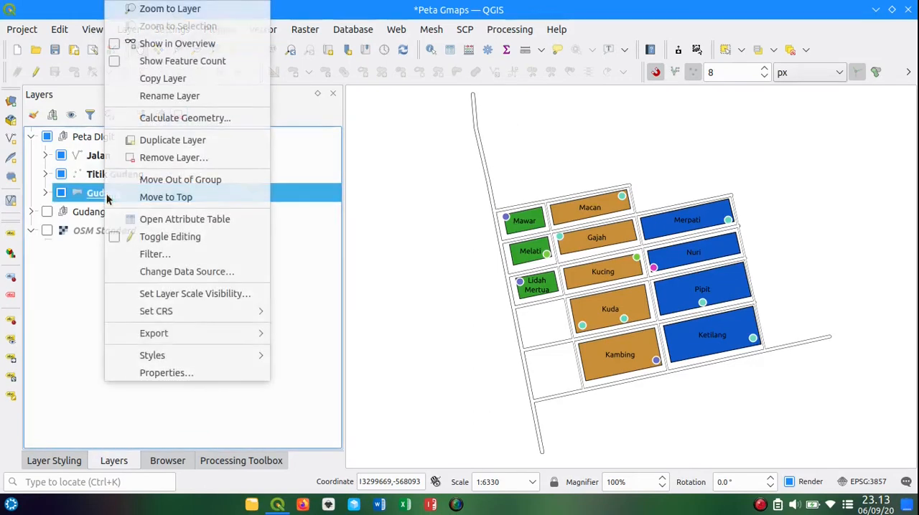
{"action": "left_click", "coordinate": [167, 372]}
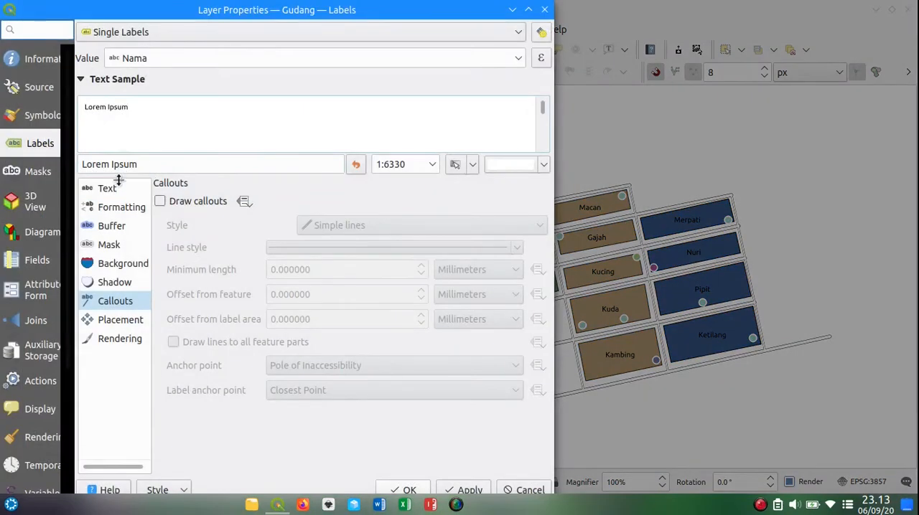
{"action": "left_click", "coordinate": [112, 245]}
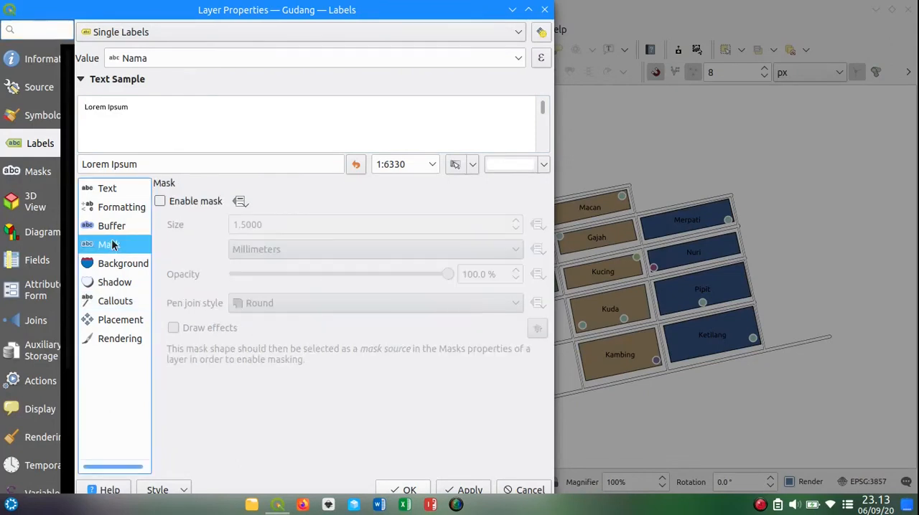
{"action": "left_click", "coordinate": [173, 203]}
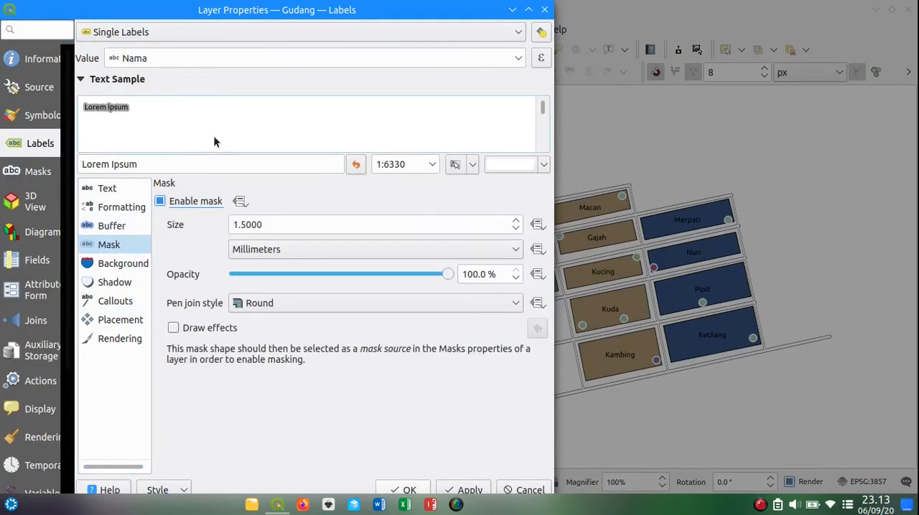
{"action": "left_click", "coordinate": [198, 203]}
{"action": "left_click", "coordinate": [544, 9]}
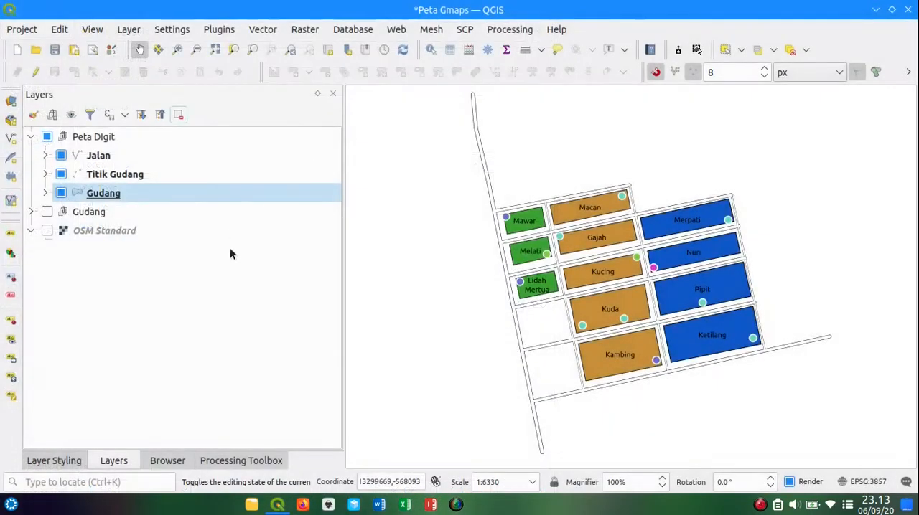
Step: Return to the Gudang layer styling, try drawing a background behind the labels and turn it off
{"action": "left_click", "coordinate": [47, 460]}
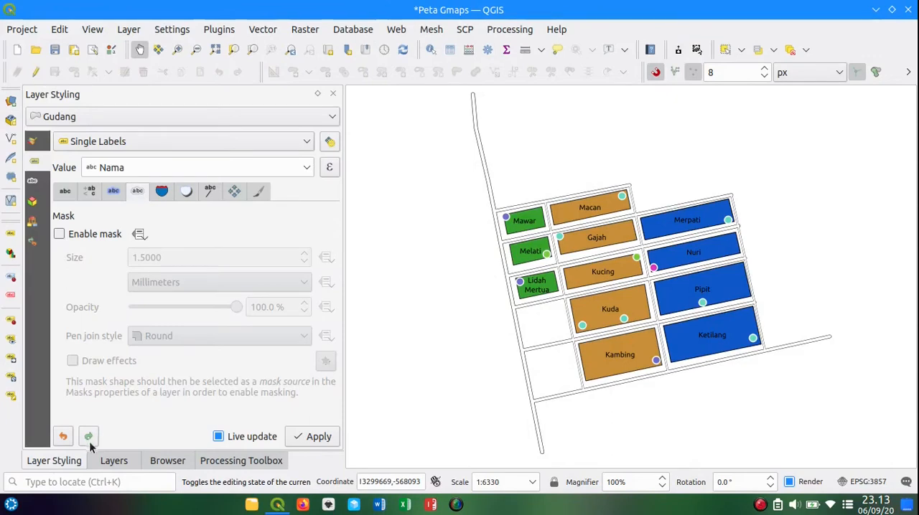
{"action": "left_click", "coordinate": [158, 191]}
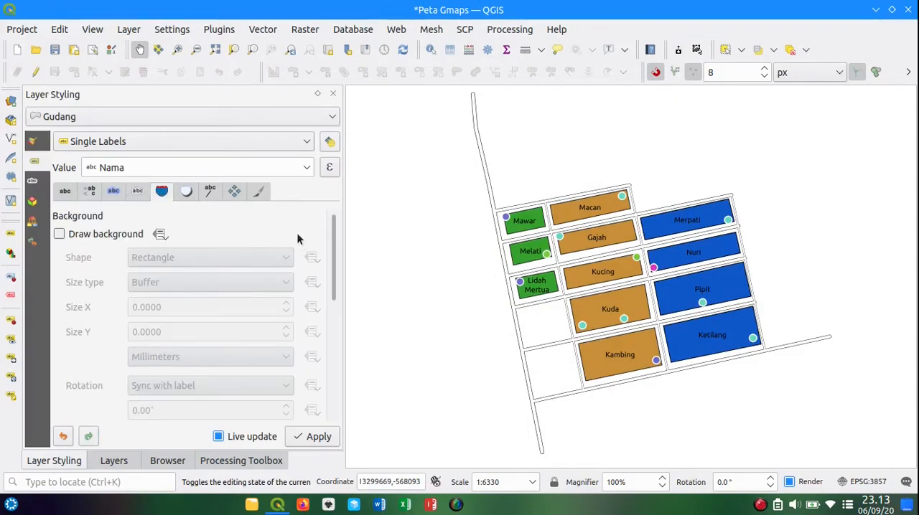
{"action": "left_click", "coordinate": [76, 237]}
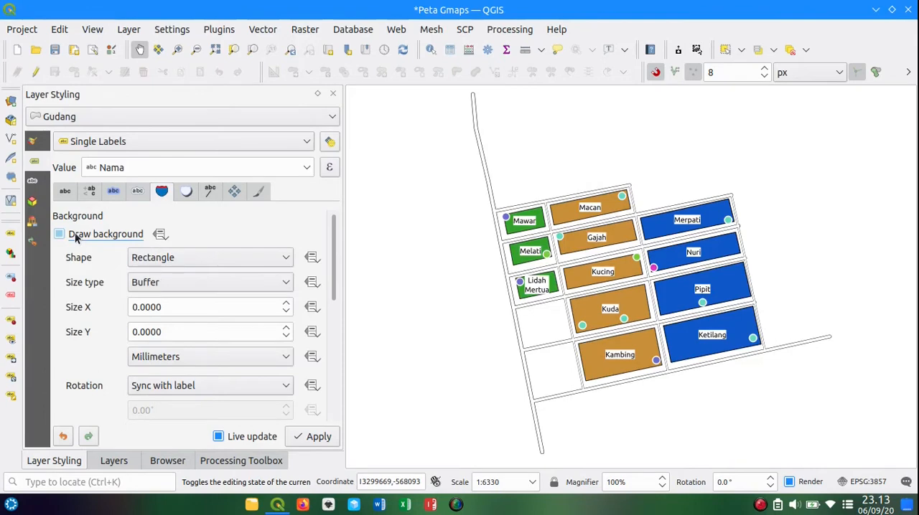
{"action": "left_click", "coordinate": [76, 237]}
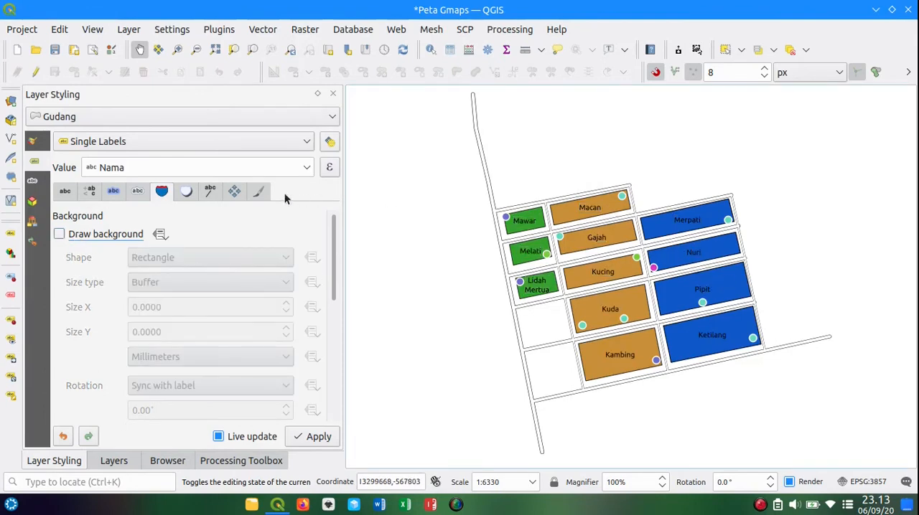
Step: Try placing the Gudang labels using the perimeter, outside the polygons and along the curved perimeter, checking the curved placement at several map scales
{"action": "left_click", "coordinate": [186, 191]}
{"action": "left_click", "coordinate": [211, 192]}
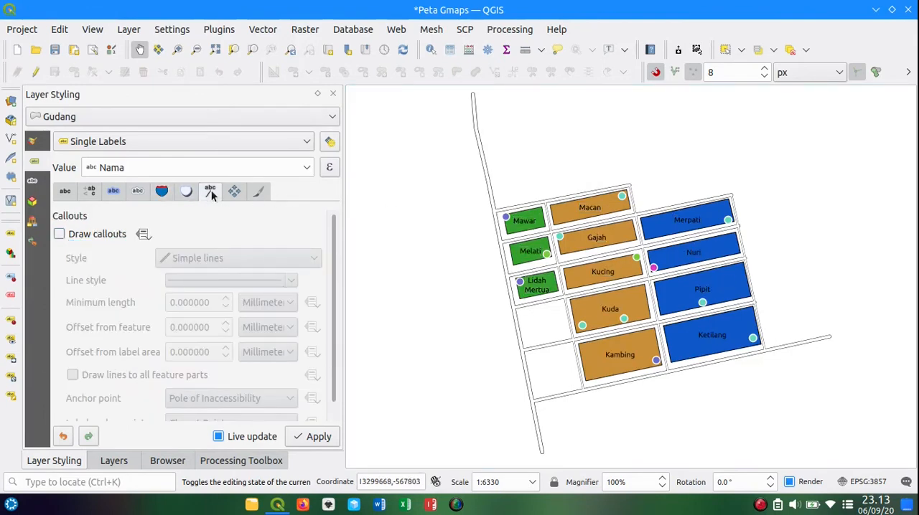
{"action": "left_click", "coordinate": [234, 191]}
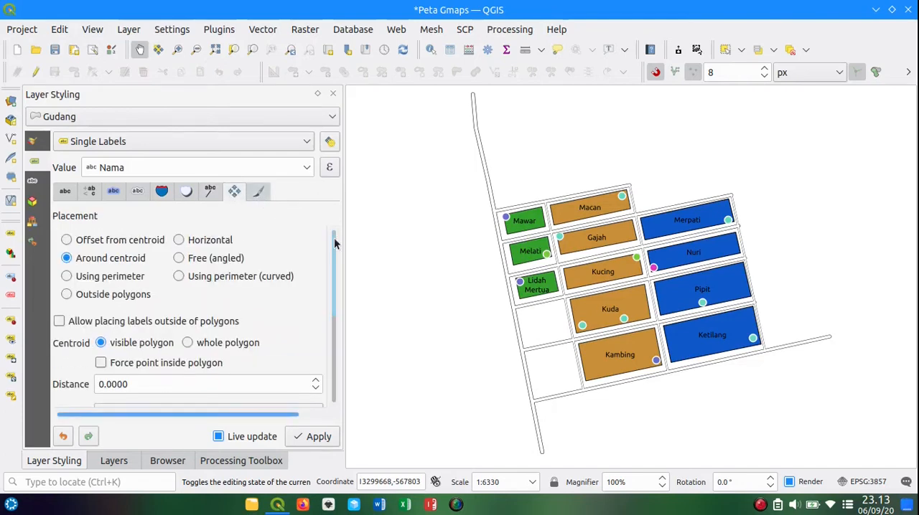
{"action": "scroll", "coordinate": [334, 244], "scroll_direction": "down", "scroll_amount": 1}
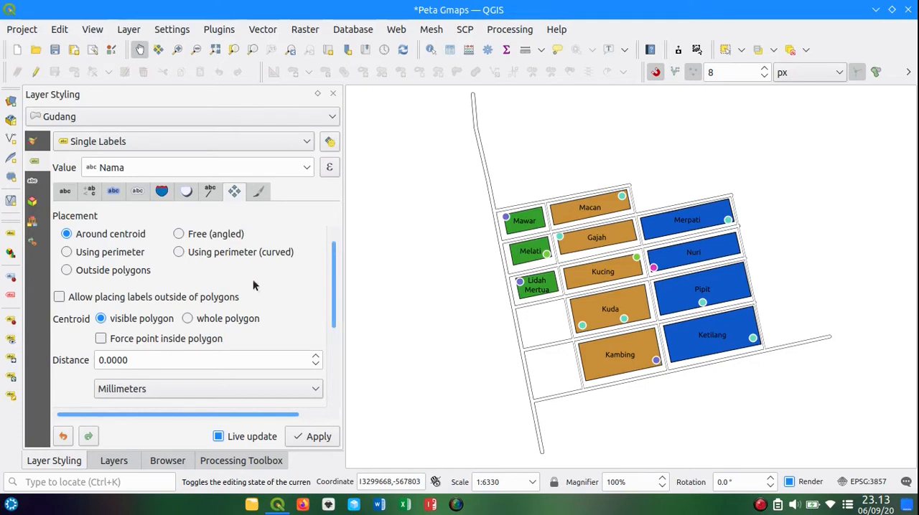
{"action": "left_click", "coordinate": [108, 252]}
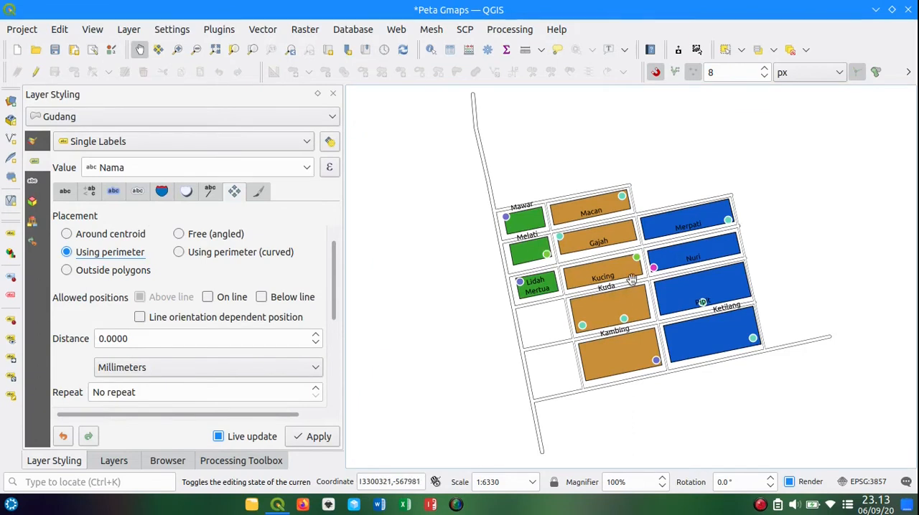
{"action": "left_click", "coordinate": [113, 270]}
{"action": "left_click", "coordinate": [209, 253]}
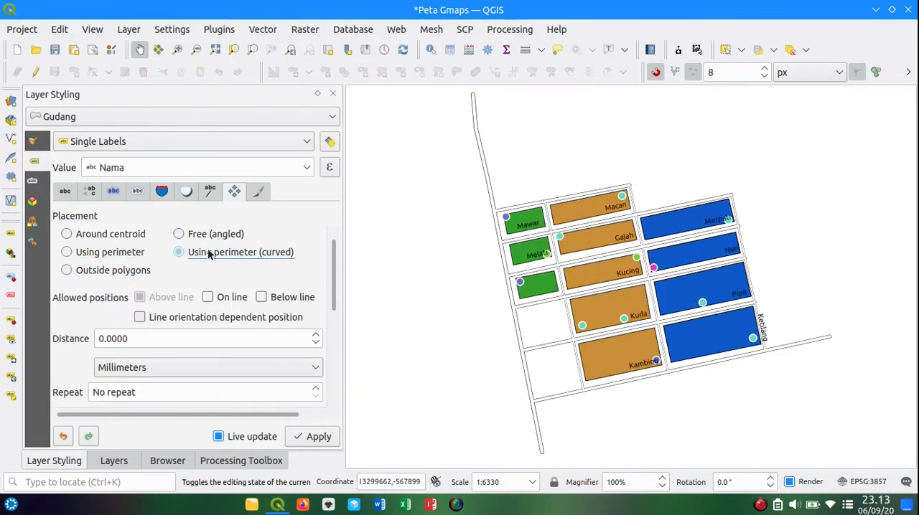
{"action": "scroll", "coordinate": [565, 285], "scroll_direction": "up", "scroll_amount": 2}
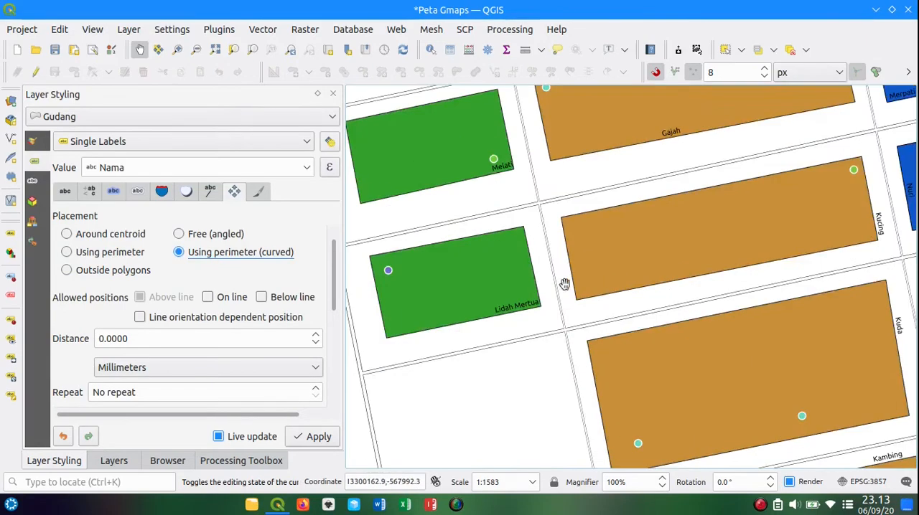
{"action": "scroll", "coordinate": [564, 284], "scroll_direction": "down", "scroll_amount": 1}
{"action": "scroll", "coordinate": [564, 284], "scroll_direction": "down", "scroll_amount": 2}
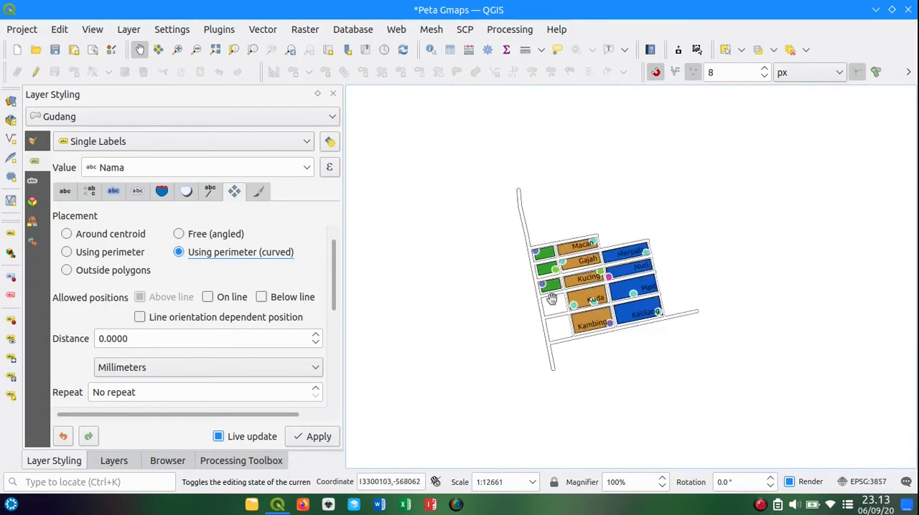
{"action": "scroll", "coordinate": [551, 298], "scroll_direction": "up", "scroll_amount": 2}
{"action": "scroll", "coordinate": [552, 298], "scroll_direction": "down", "scroll_amount": 1}
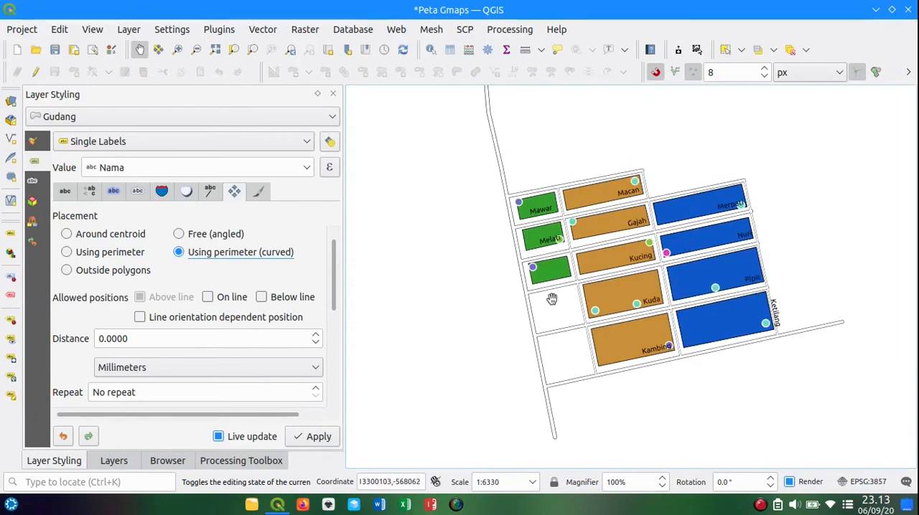
Step: Compare Free (angled), Using perimeter (curved) and Using perimeter placement for the Gudang labels, reviewing the allowed line positions
{"action": "left_click", "coordinate": [225, 235]}
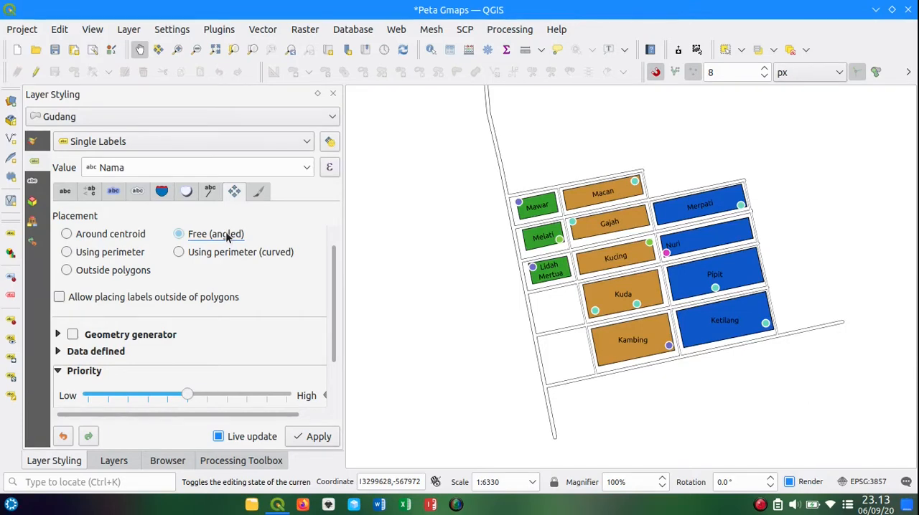
{"action": "left_click", "coordinate": [228, 253]}
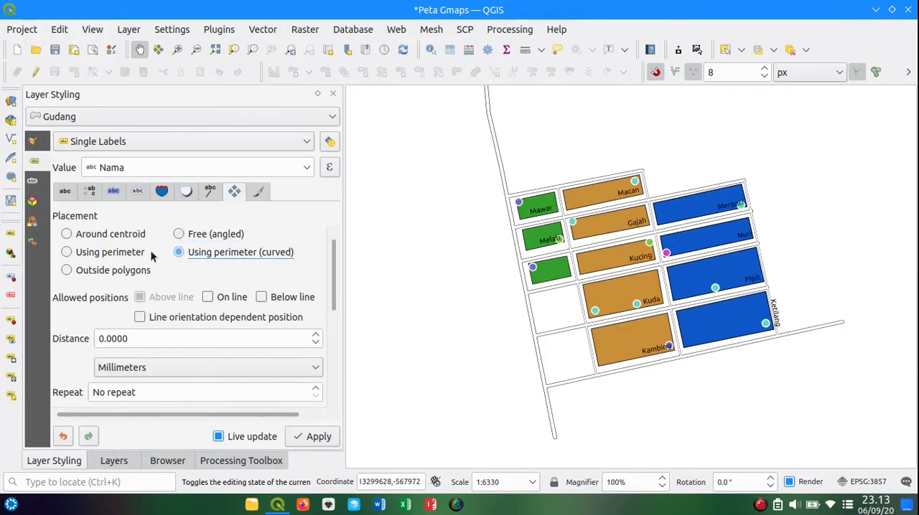
{"action": "left_click", "coordinate": [130, 253]}
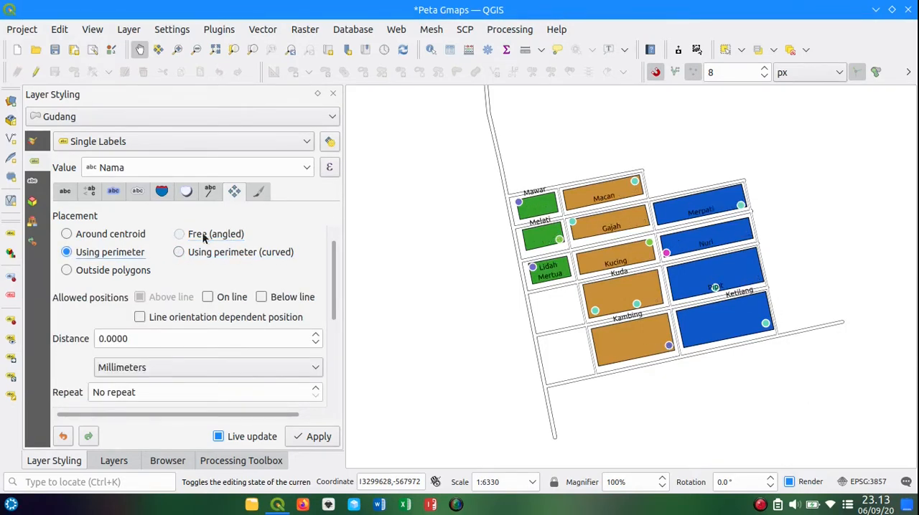
{"action": "left_click", "coordinate": [207, 236]}
{"action": "left_click", "coordinate": [135, 256]}
{"action": "left_click", "coordinate": [213, 300]}
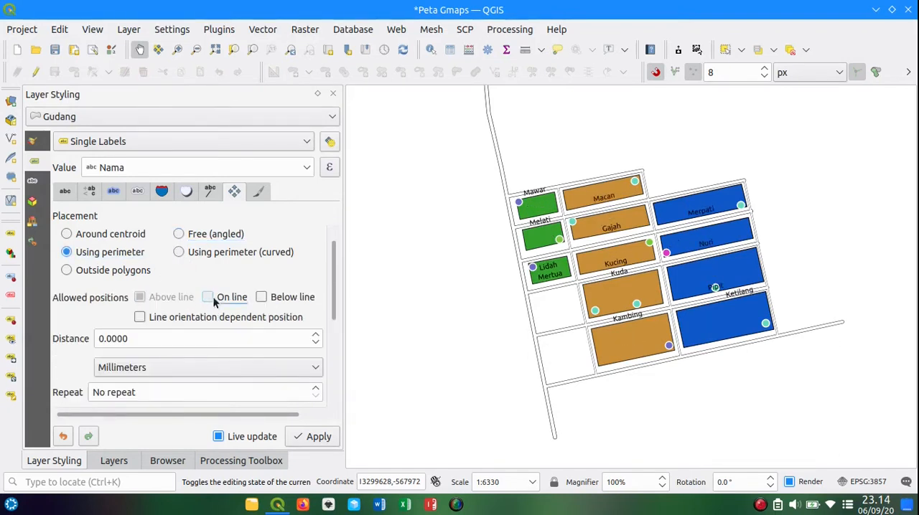
{"action": "left_click", "coordinate": [280, 298]}
{"action": "left_click_drag", "start_coordinate": [331, 271], "coordinate": [332, 225]}
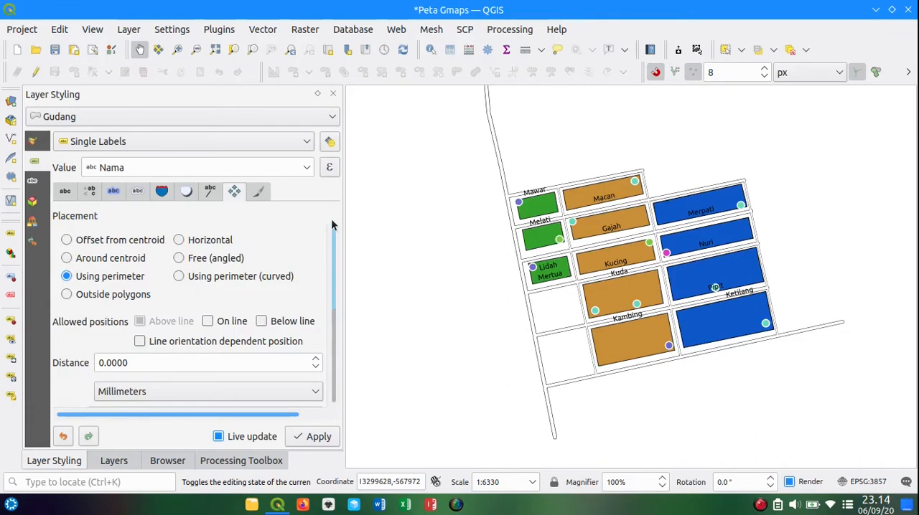
Step: Return the Gudang label placement to Around centroid, briefly trying Offset from centroid
{"action": "left_click", "coordinate": [131, 262]}
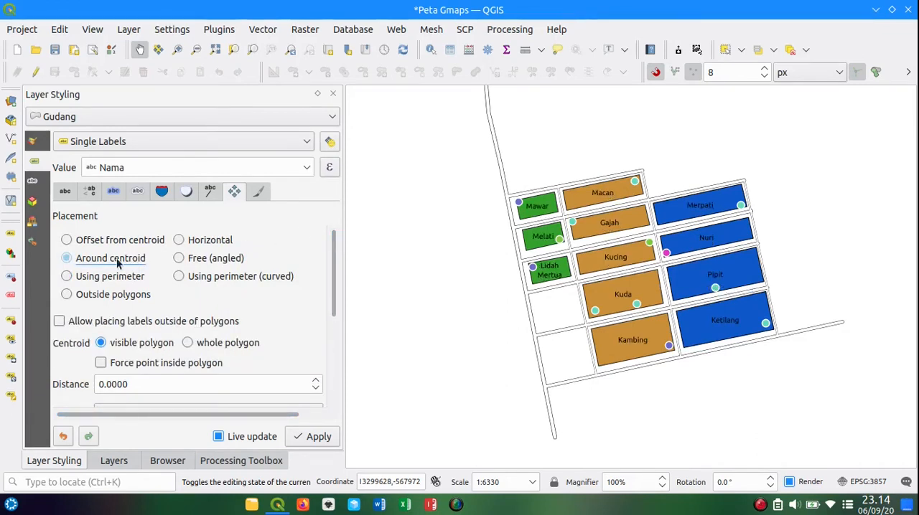
{"action": "left_click", "coordinate": [127, 239]}
{"action": "left_click", "coordinate": [123, 263]}
Step: Look through the rendering options of the Gudang labels, from scale-dependent visibility to the feature options
{"action": "left_click", "coordinate": [258, 192]}
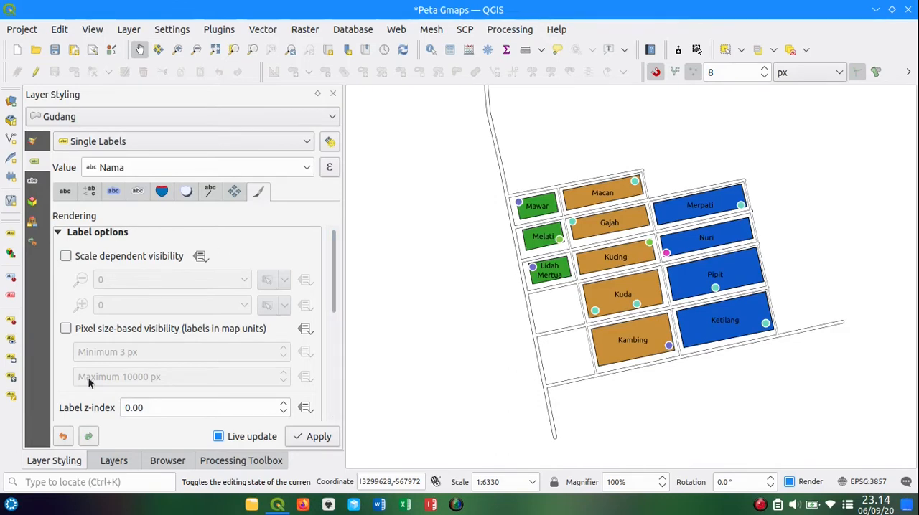
{"action": "left_click_drag", "start_coordinate": [336, 268], "coordinate": [340, 349]}
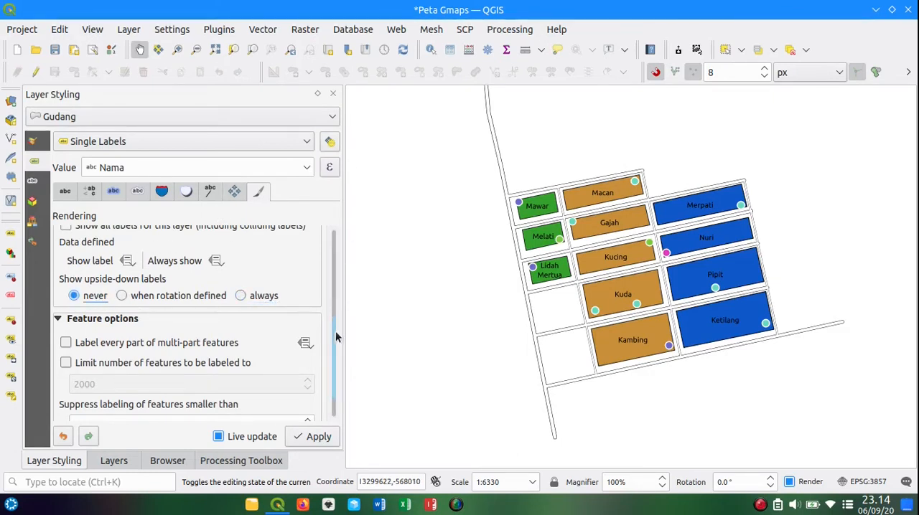
{"action": "left_click_drag", "start_coordinate": [329, 344], "coordinate": [336, 246]}
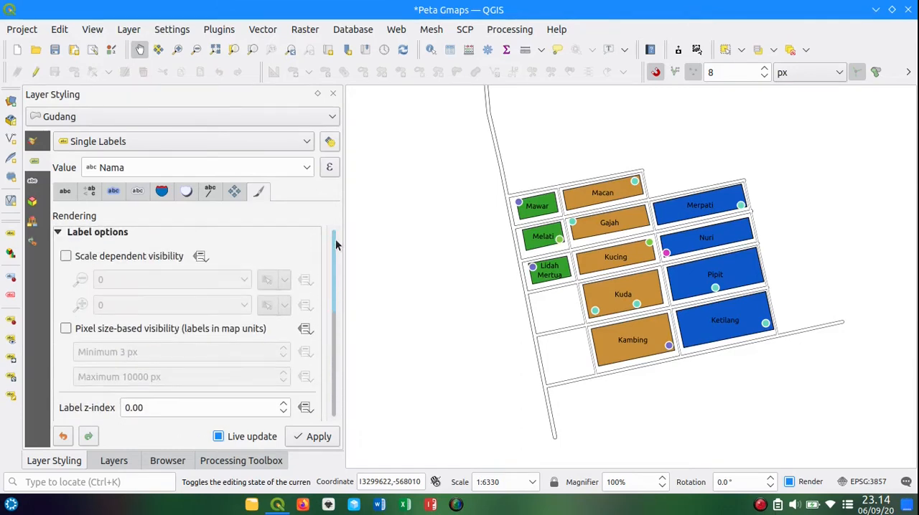
{"action": "left_click_drag", "start_coordinate": [603, 230], "coordinate": [649, 225]}
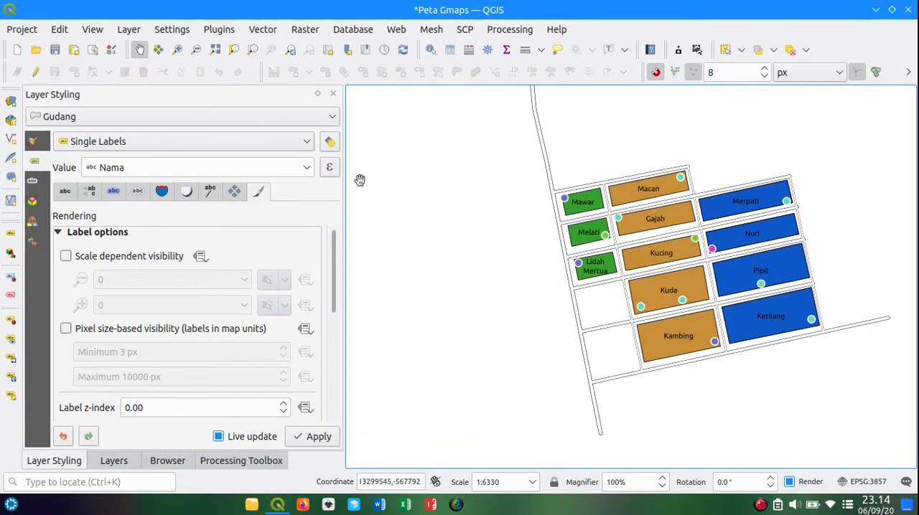
Step: Label the Jalan layer with Single Labels based on the Nama field
{"action": "left_click", "coordinate": [275, 114]}
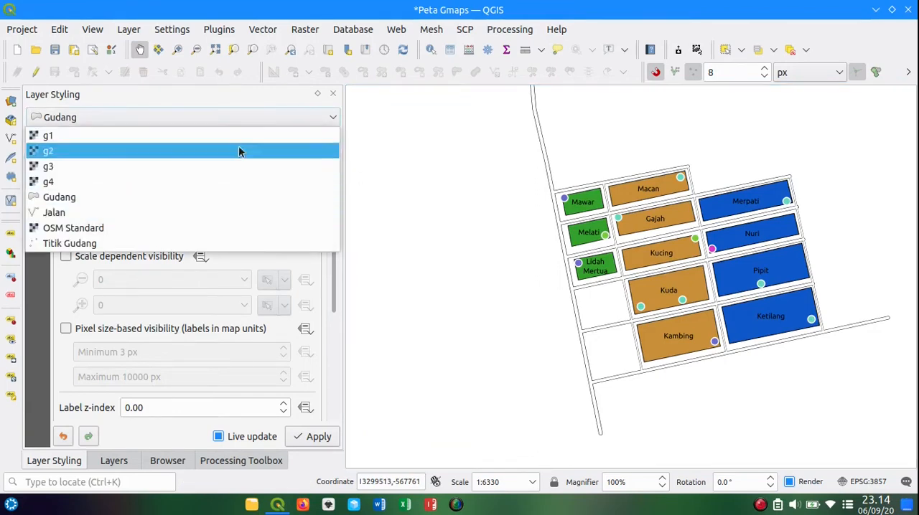
{"action": "left_click", "coordinate": [159, 213]}
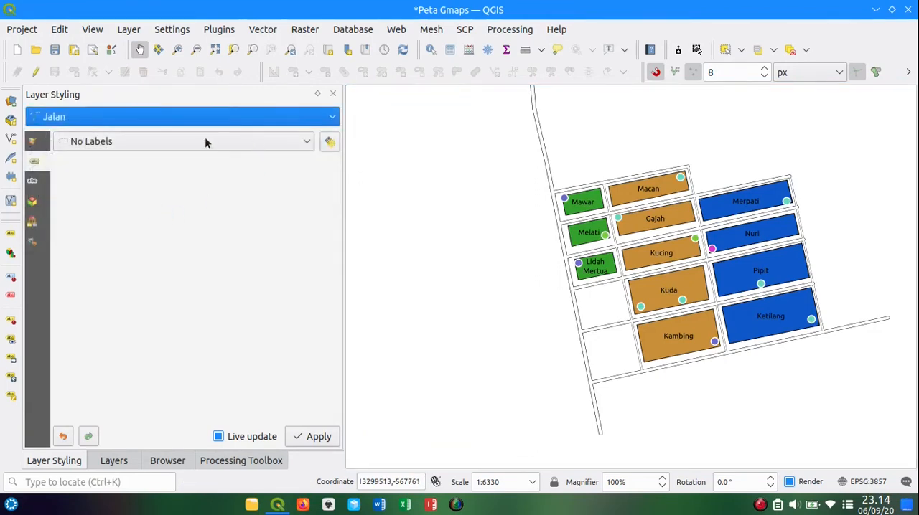
{"action": "left_click", "coordinate": [285, 144]}
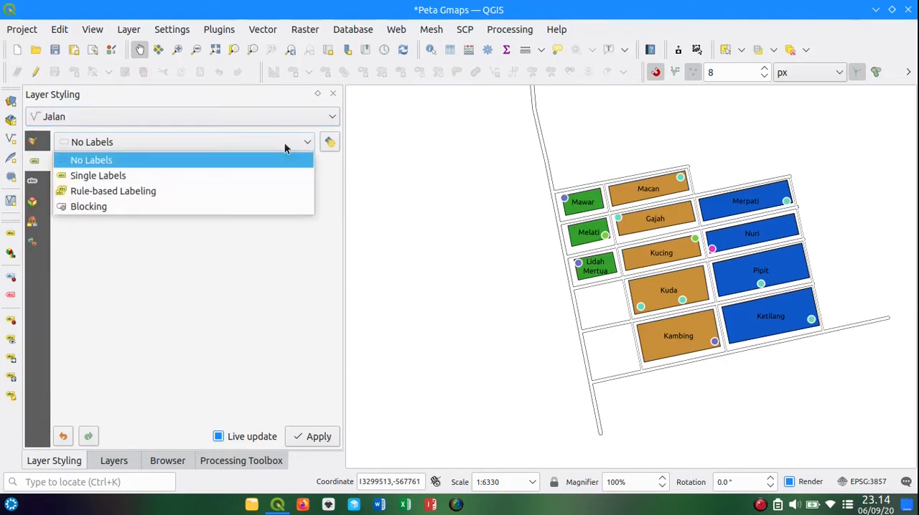
{"action": "left_click", "coordinate": [258, 177]}
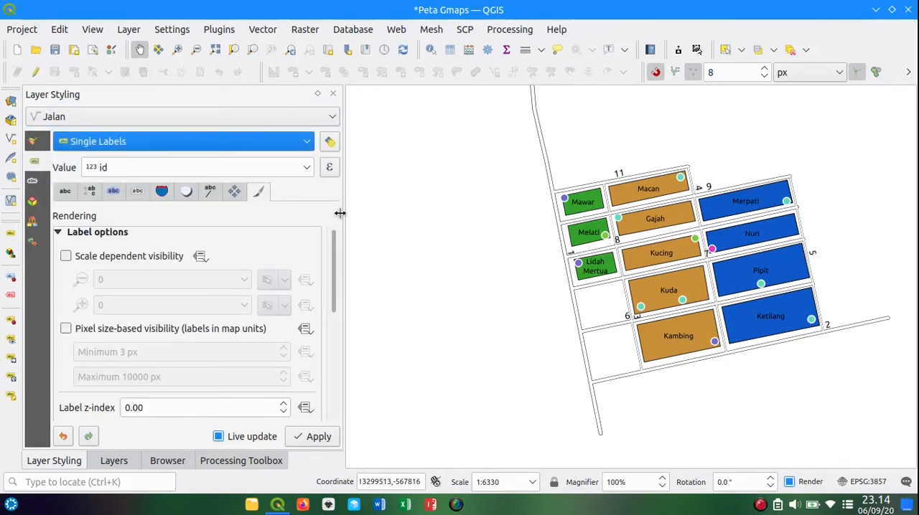
{"action": "left_click_drag", "start_coordinate": [343, 210], "coordinate": [334, 211]}
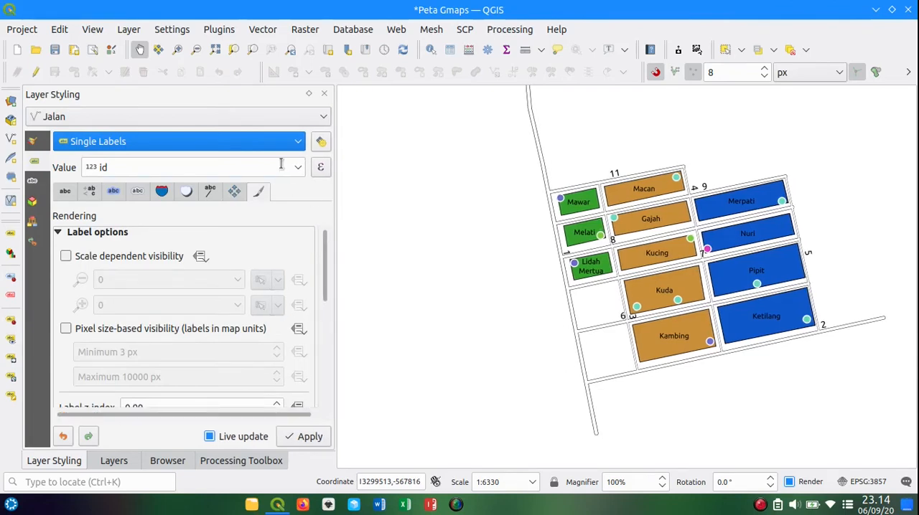
{"action": "left_click", "coordinate": [295, 172]}
{"action": "left_click", "coordinate": [236, 203]}
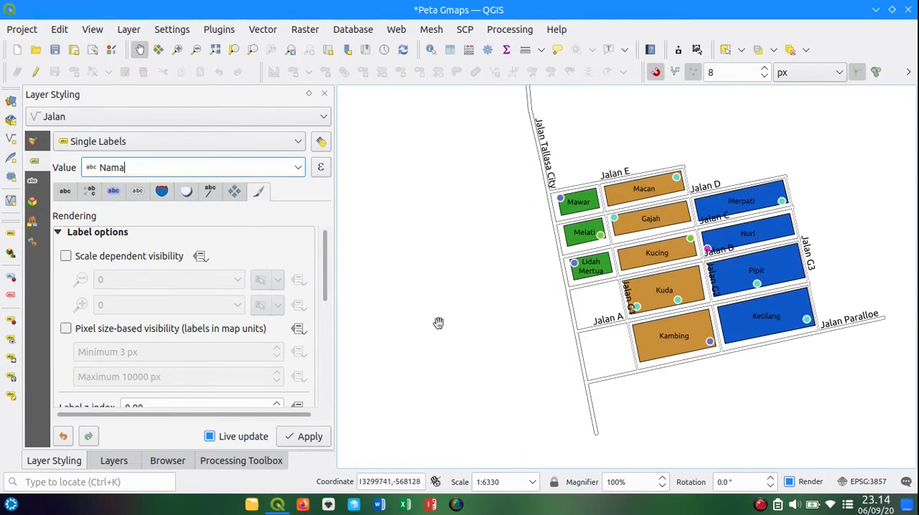
Step: Enable the text buffer for the Jalan labels, switching it off and on once to compare
{"action": "left_click_drag", "start_coordinate": [325, 259], "coordinate": [324, 223]}
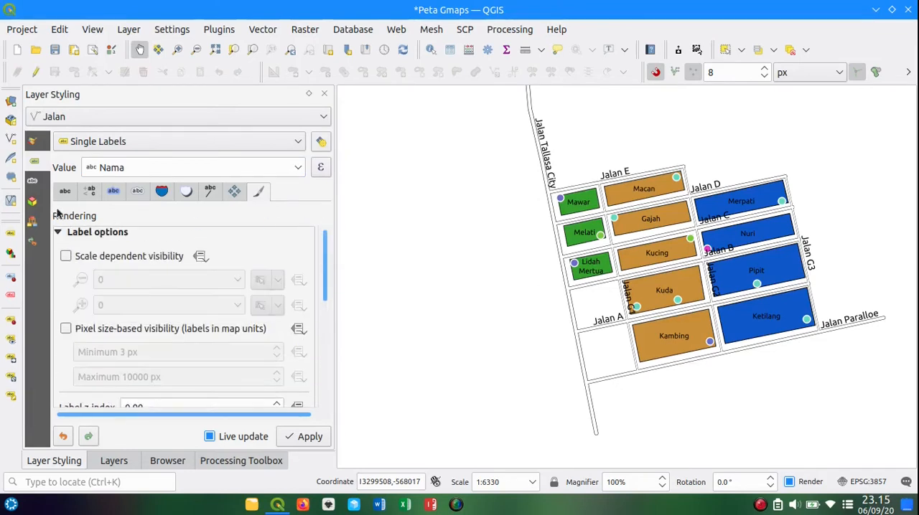
{"action": "left_click", "coordinate": [113, 192]}
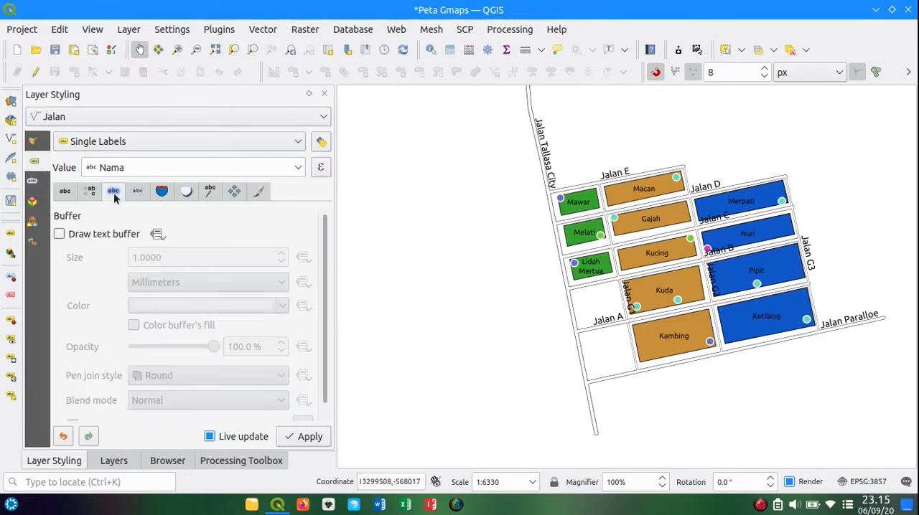
{"action": "left_click", "coordinate": [79, 240]}
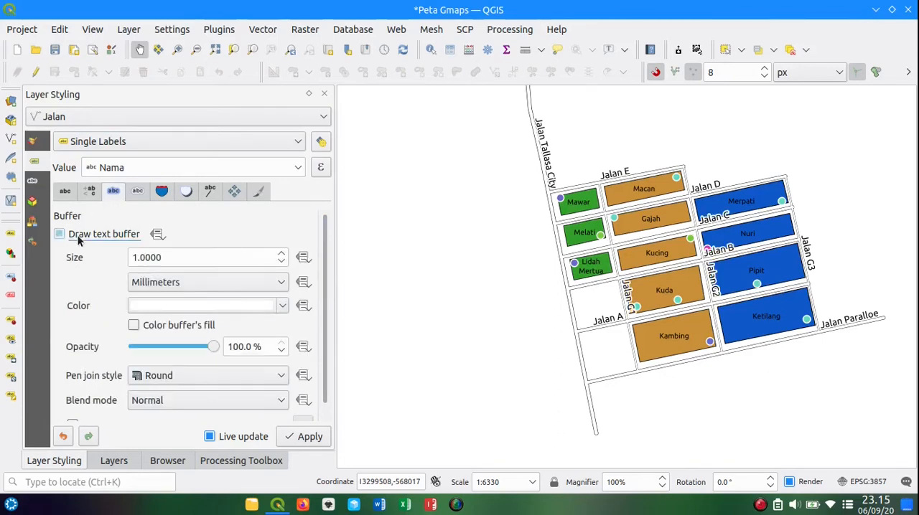
{"action": "left_click", "coordinate": [79, 240]}
{"action": "left_click", "coordinate": [79, 240]}
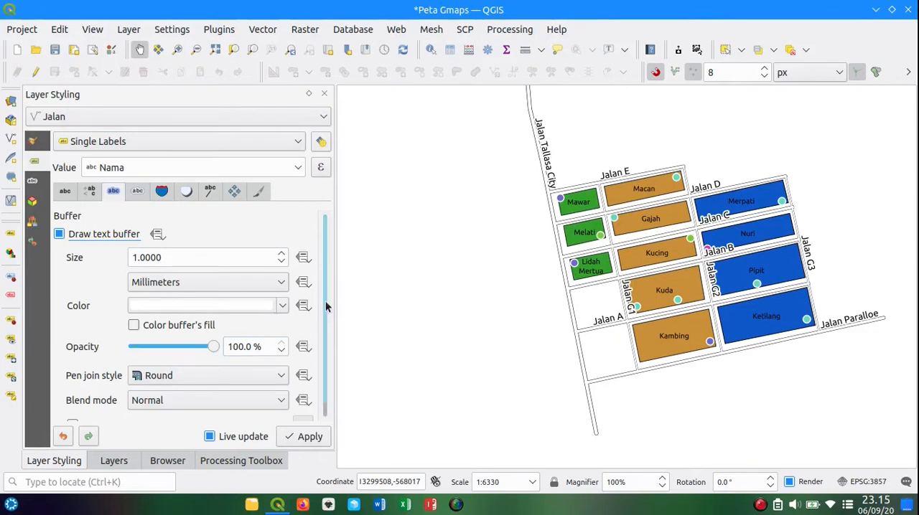
Step: Try a black text buffer colour on the Jalan labels and set it back to white
{"action": "scroll", "coordinate": [322, 341], "scroll_direction": "down", "scroll_amount": 1}
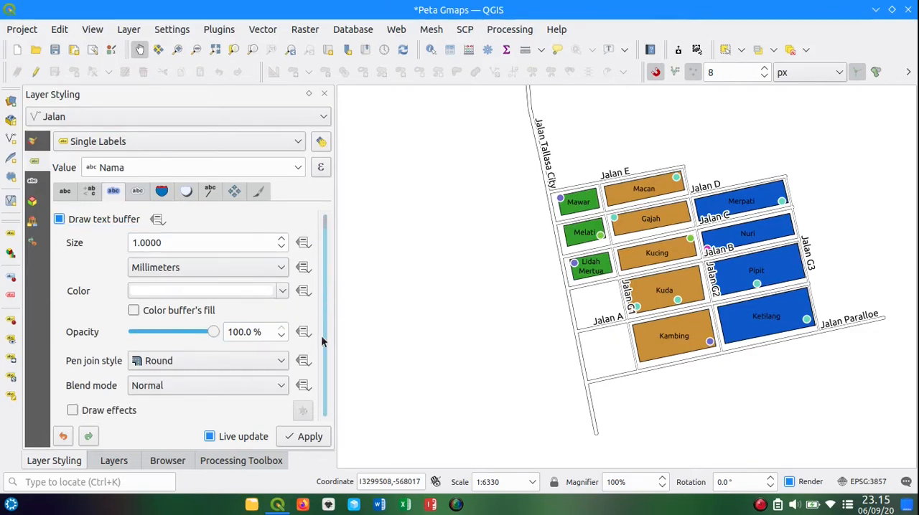
{"action": "left_click", "coordinate": [282, 290]}
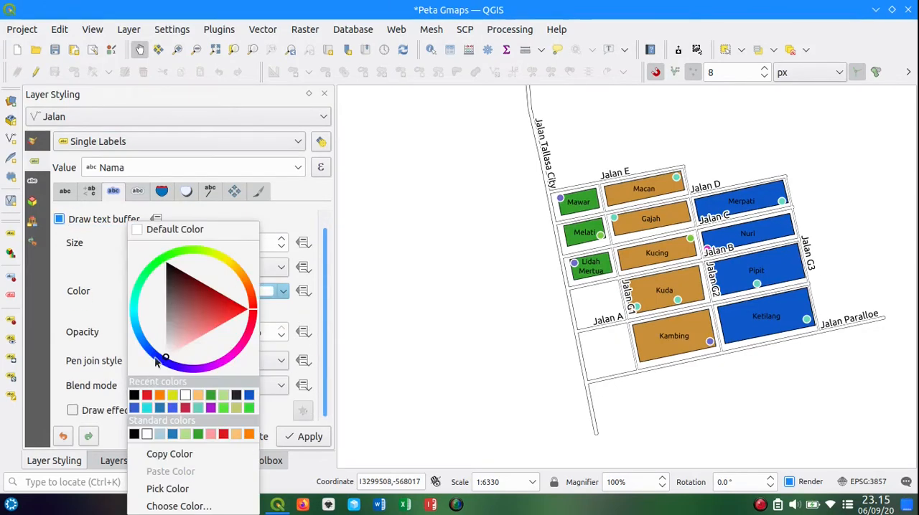
{"action": "left_click", "coordinate": [136, 394]}
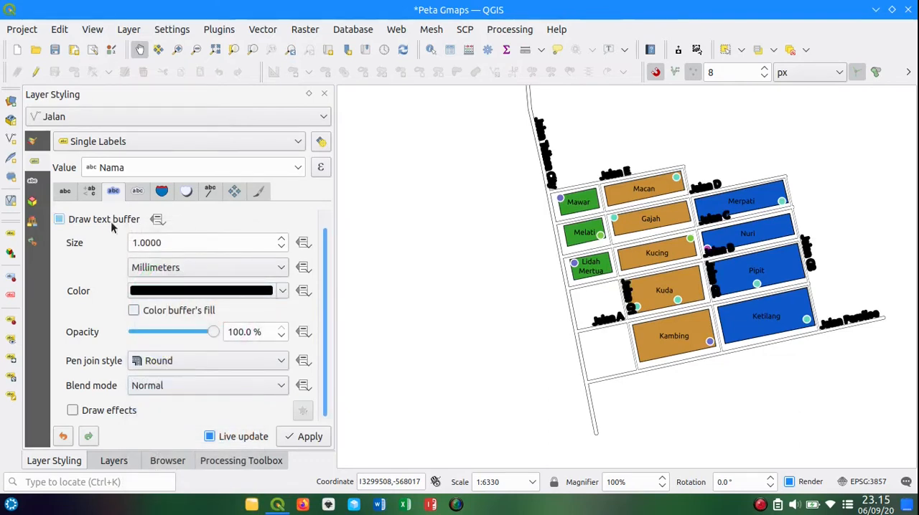
{"action": "left_click", "coordinate": [275, 300]}
{"action": "left_click", "coordinate": [183, 395]}
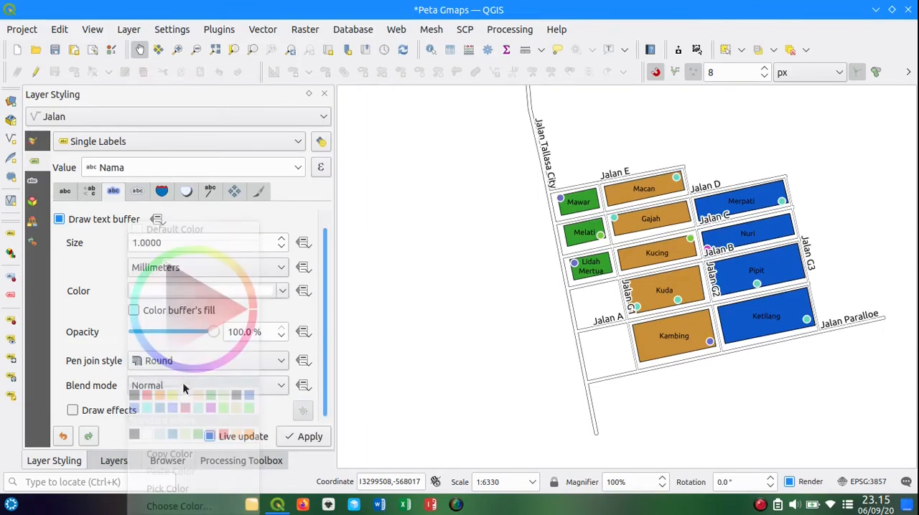
Step: Add a drop shadow to the Jalan labels and open their placement options
{"action": "left_click", "coordinate": [187, 194]}
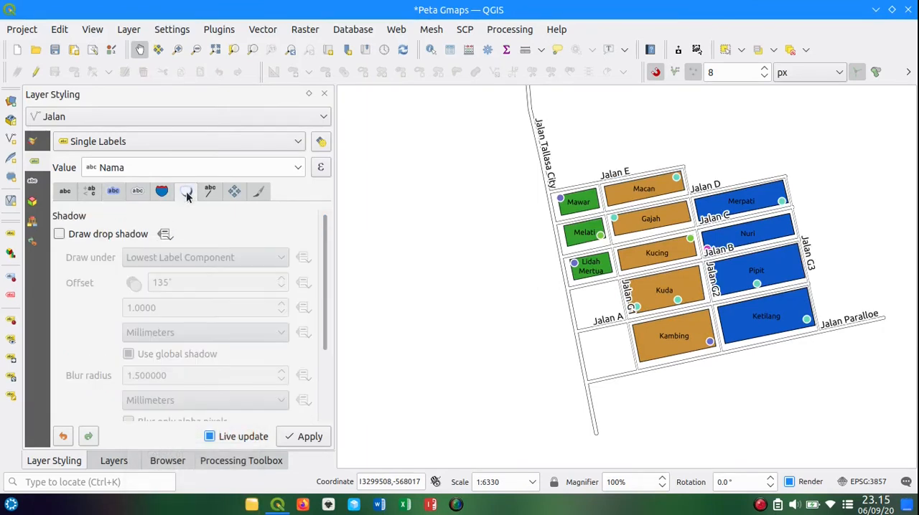
{"action": "left_click", "coordinate": [96, 237]}
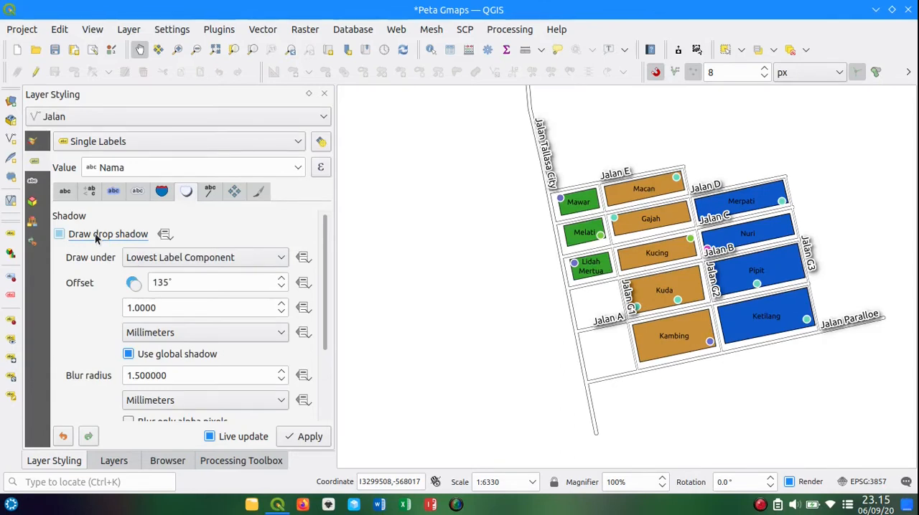
{"action": "left_click", "coordinate": [218, 190]}
{"action": "left_click", "coordinate": [240, 193]}
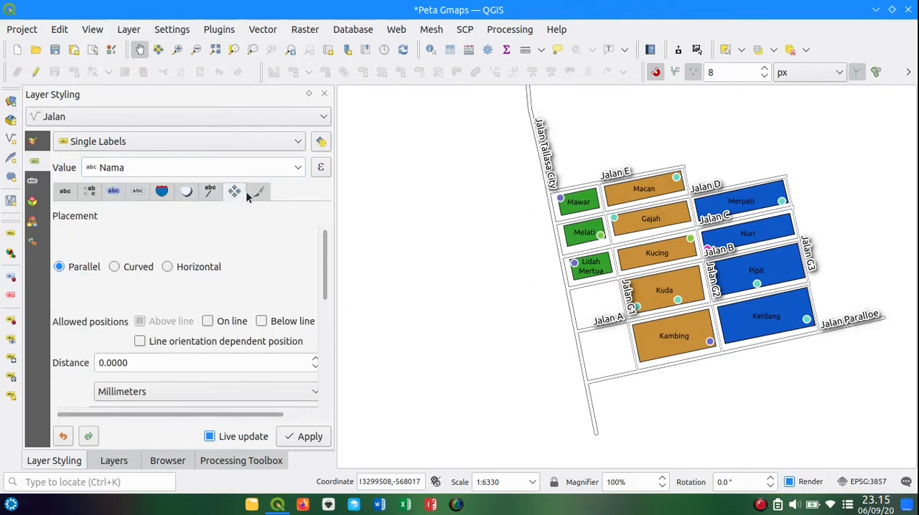
Step: Check the rendering options of the Jalan labels, and return to the layer list with its panel narrowed
{"action": "left_click", "coordinate": [258, 192]}
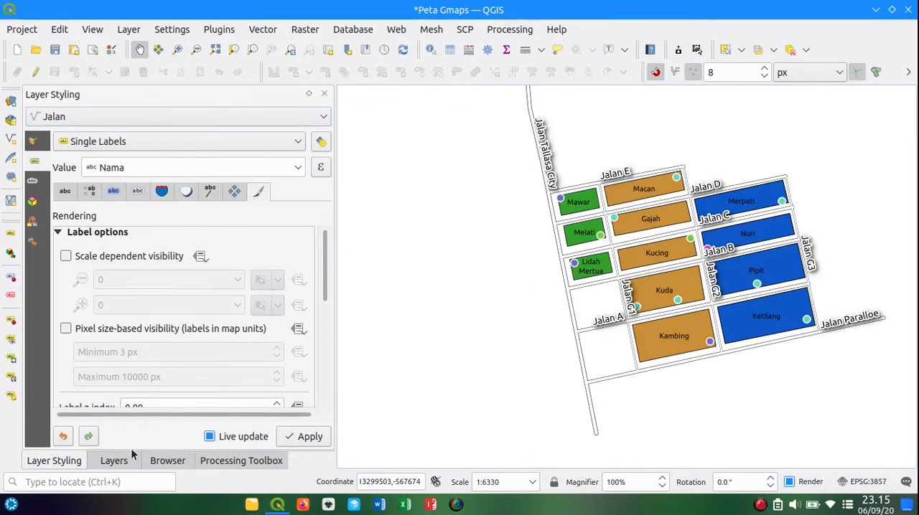
{"action": "left_click", "coordinate": [111, 465]}
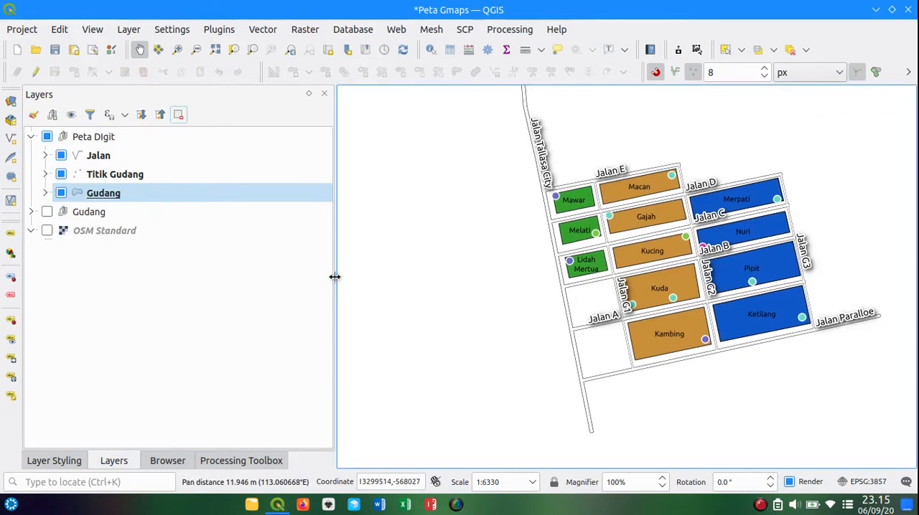
{"action": "left_click_drag", "start_coordinate": [334, 275], "coordinate": [201, 260]}
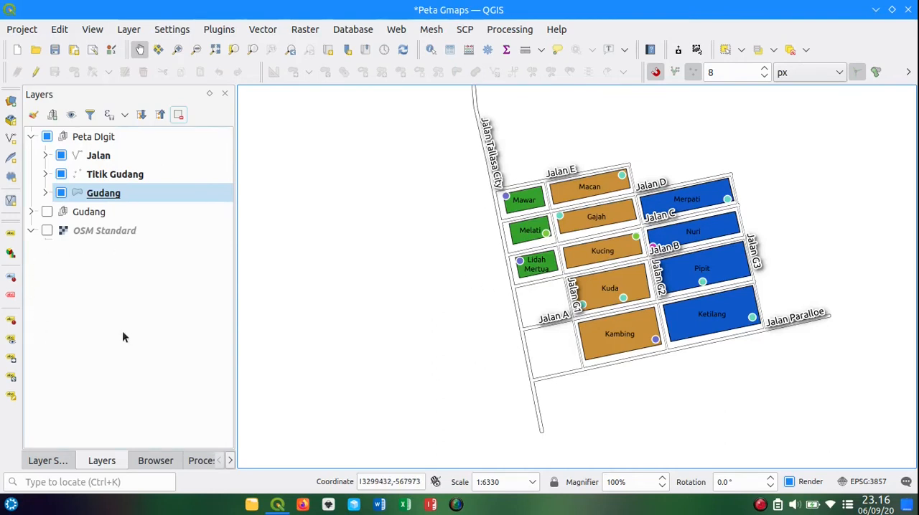
Step: Start moving the Jalan G1 label and set id as the primary key for joining with the auxiliary storage
{"action": "left_click", "coordinate": [12, 360]}
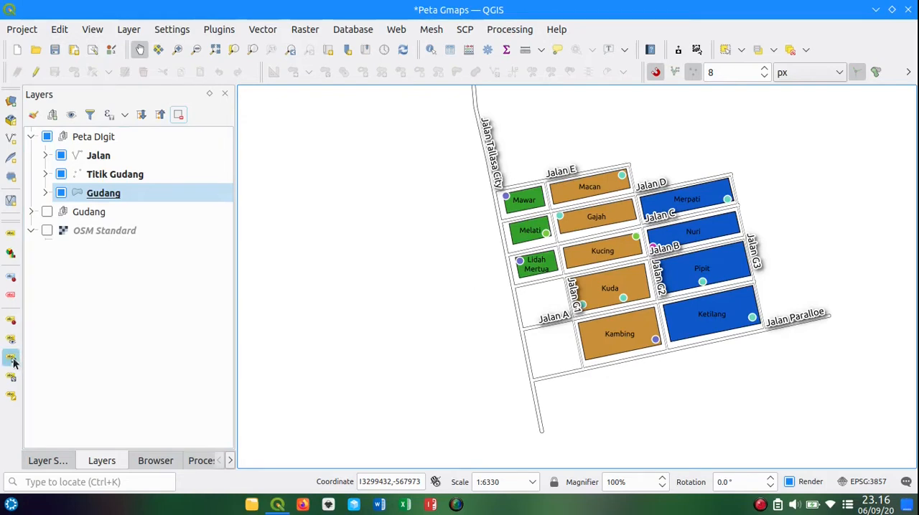
{"action": "left_click", "coordinate": [572, 291]}
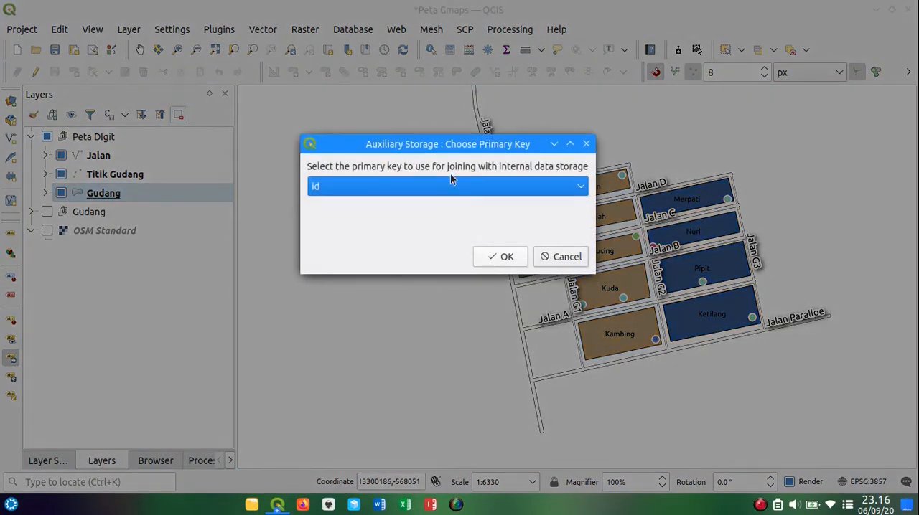
{"action": "left_click_drag", "start_coordinate": [440, 145], "coordinate": [373, 142]}
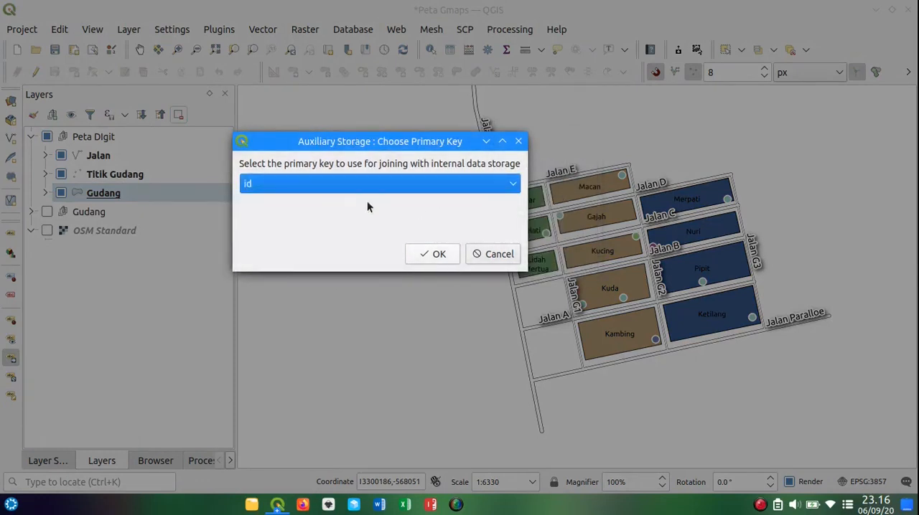
{"action": "left_click", "coordinate": [432, 189]}
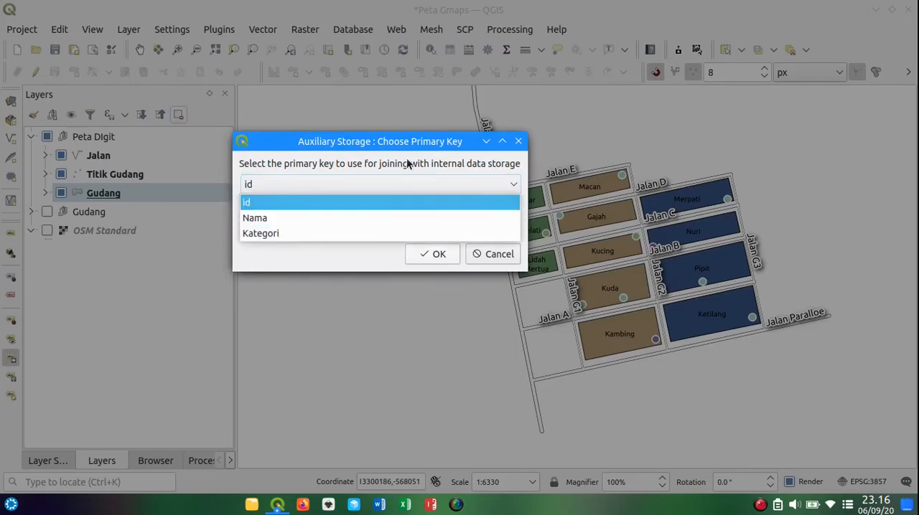
{"action": "left_click", "coordinate": [409, 162]}
{"action": "left_click", "coordinate": [428, 187]}
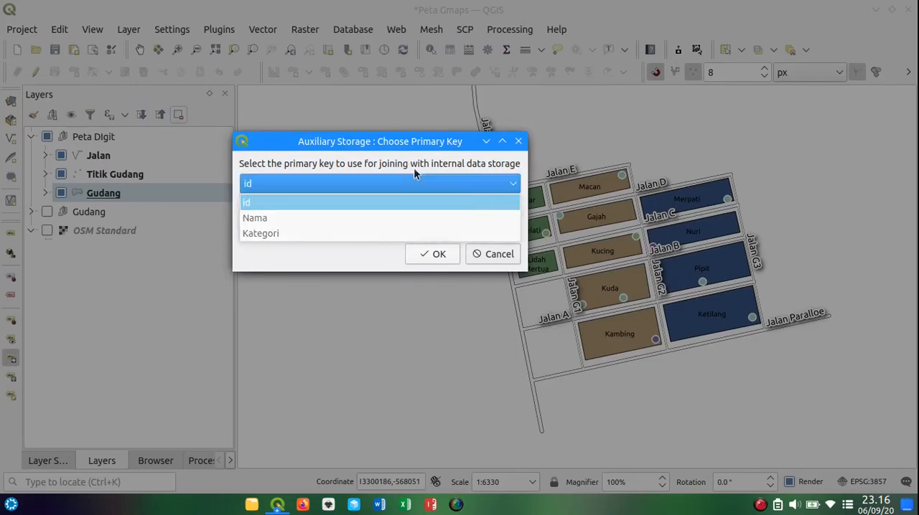
{"action": "left_click", "coordinate": [295, 180]}
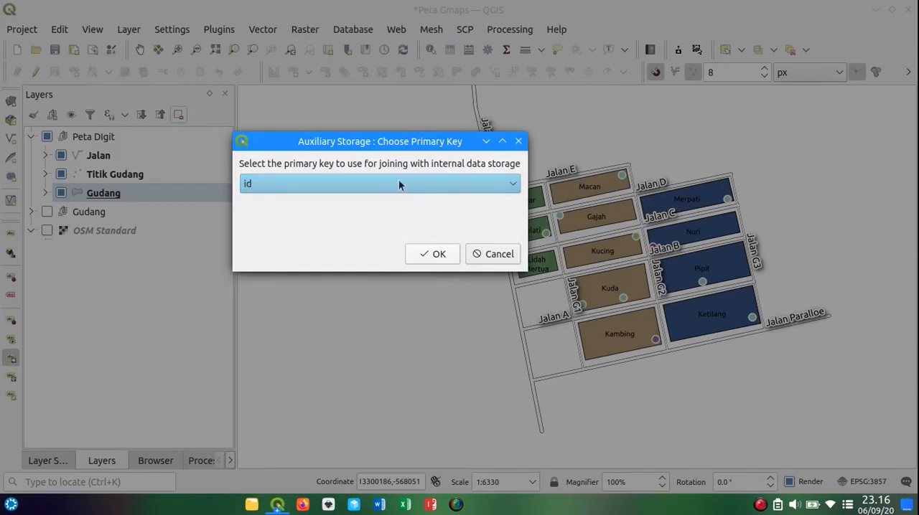
{"action": "left_click_drag", "start_coordinate": [419, 143], "coordinate": [399, 132]}
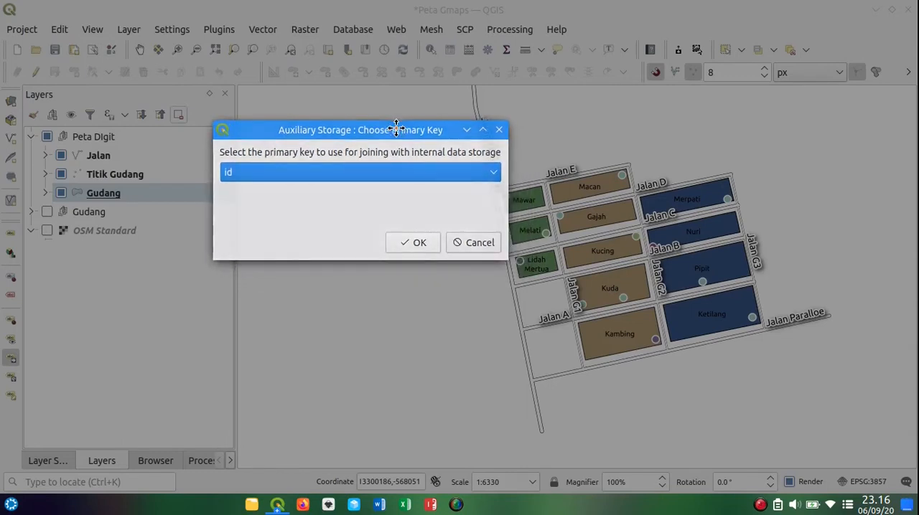
{"action": "left_click", "coordinate": [426, 167]}
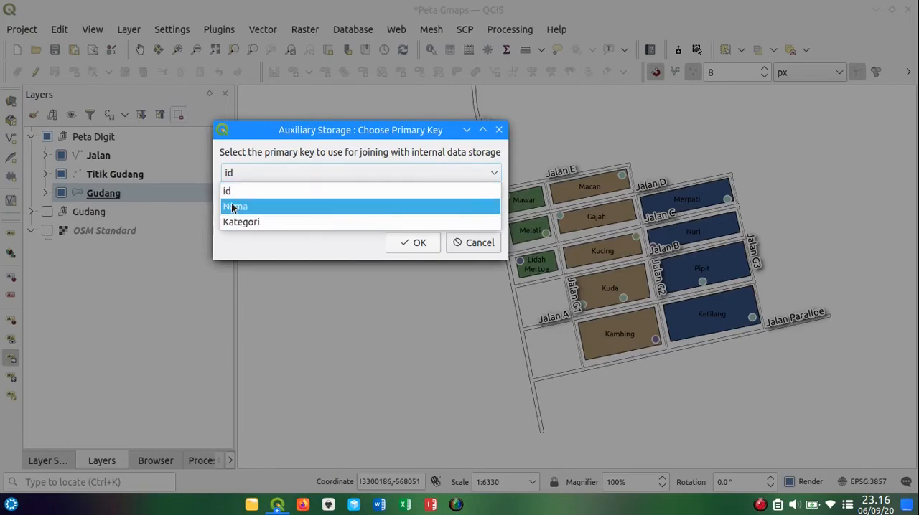
{"action": "left_click", "coordinate": [327, 136]}
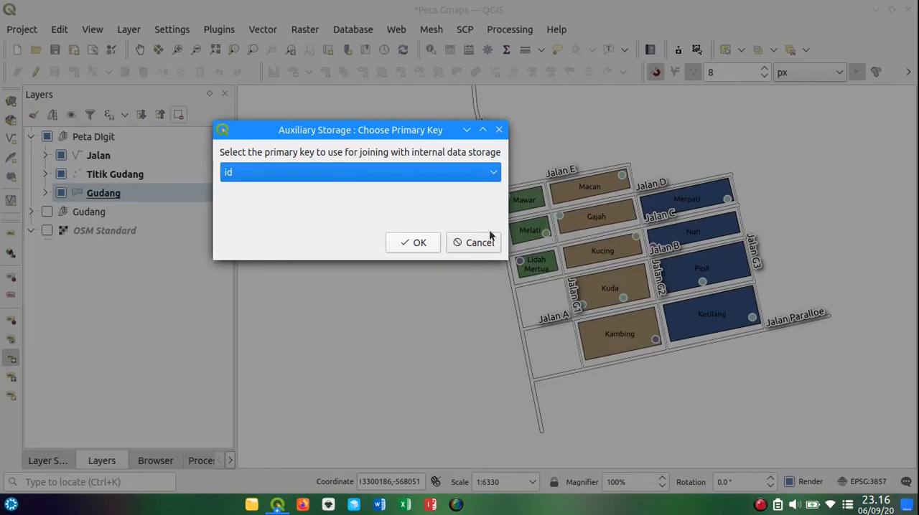
{"action": "left_click", "coordinate": [403, 242]}
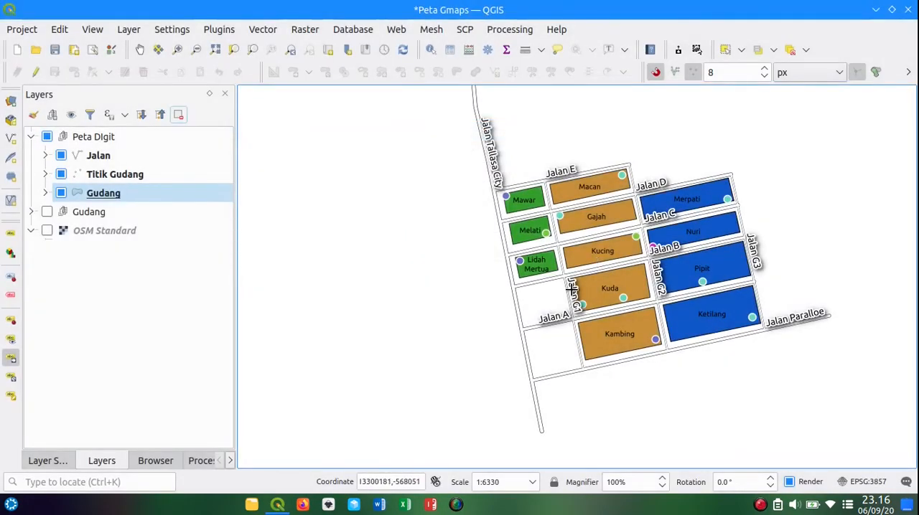
Step: Move the Jalan G1 label into the empty plot beside Kuda and the Jalan A label into the one beside Kambing
{"action": "left_click", "coordinate": [572, 291]}
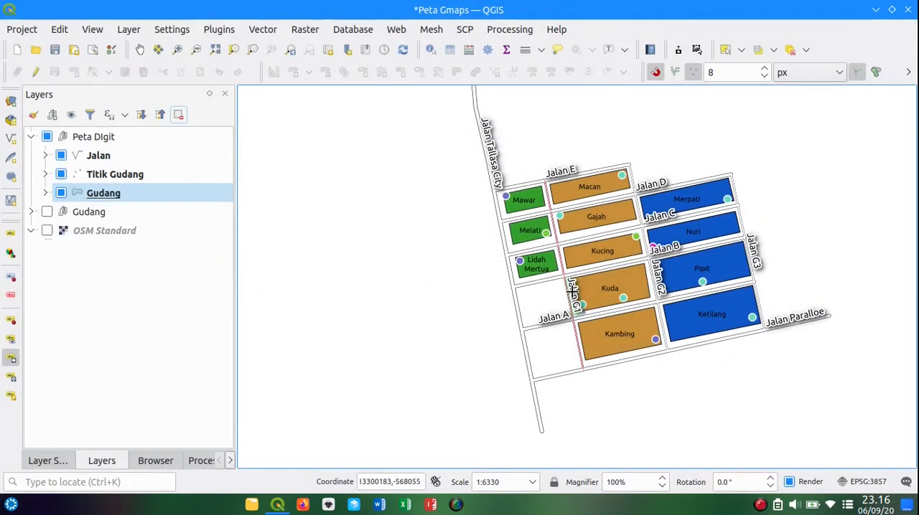
{"action": "left_click", "coordinate": [557, 294]}
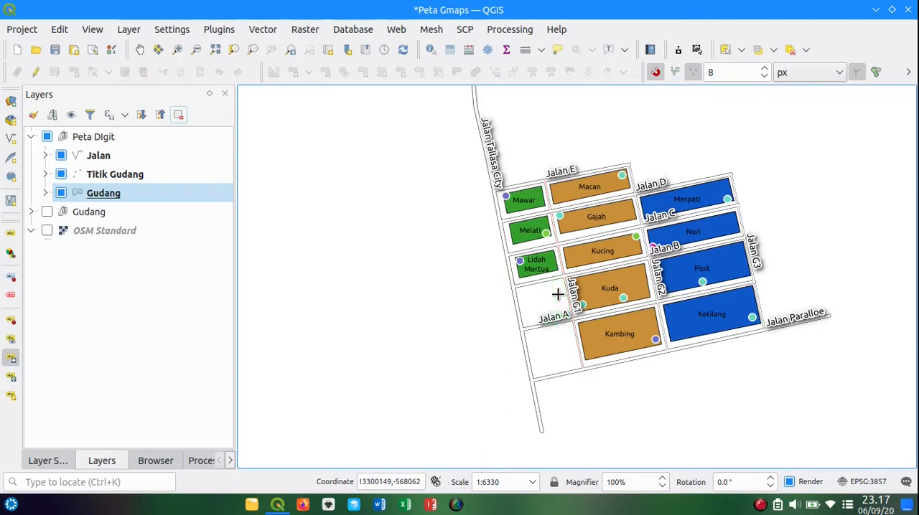
{"action": "left_click", "coordinate": [595, 314]}
{"action": "left_click", "coordinate": [555, 303]}
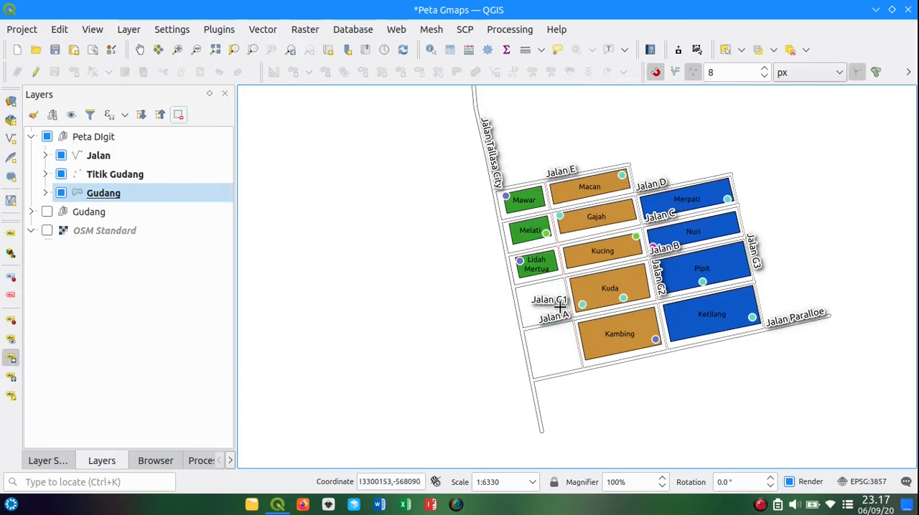
{"action": "left_click", "coordinate": [562, 314]}
{"action": "left_click", "coordinate": [554, 337]}
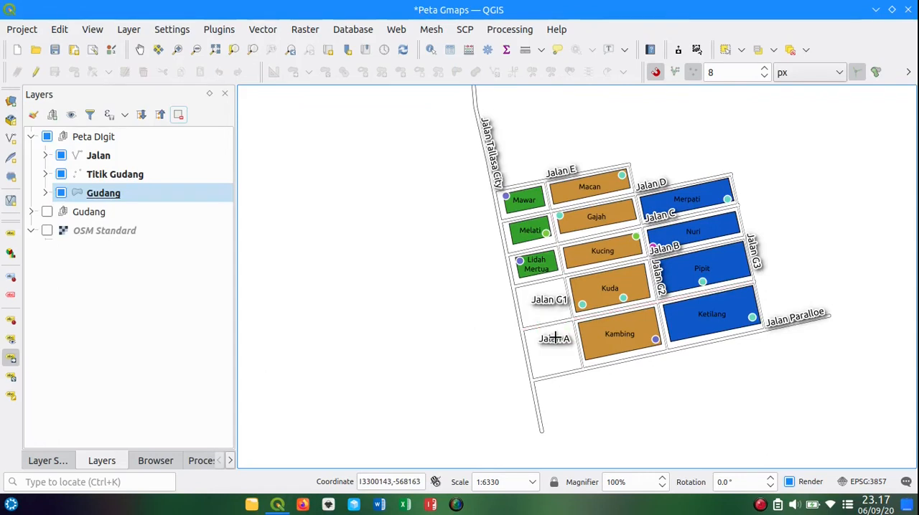
Step: Move the Jalan Paralloe label below its road and the Jalan C label onto the road between Gajah and Kucing
{"action": "left_click", "coordinate": [799, 320]}
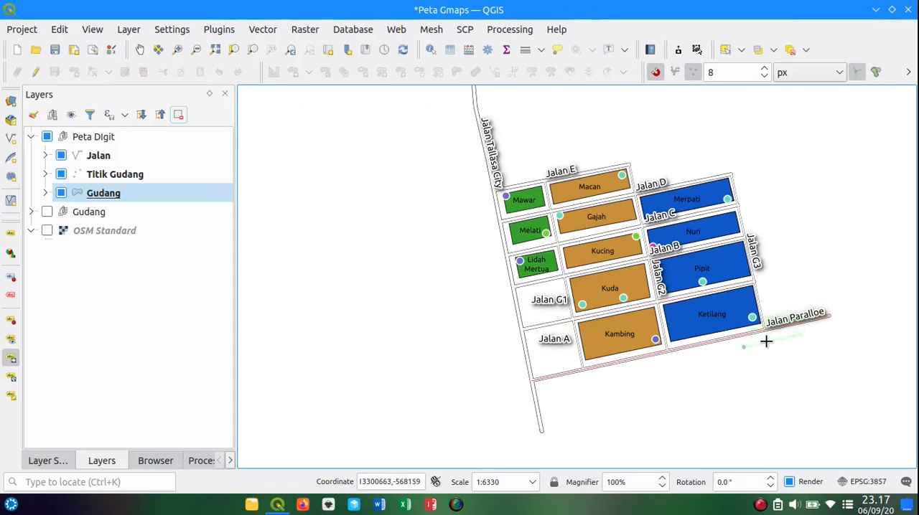
{"action": "left_click", "coordinate": [691, 365]}
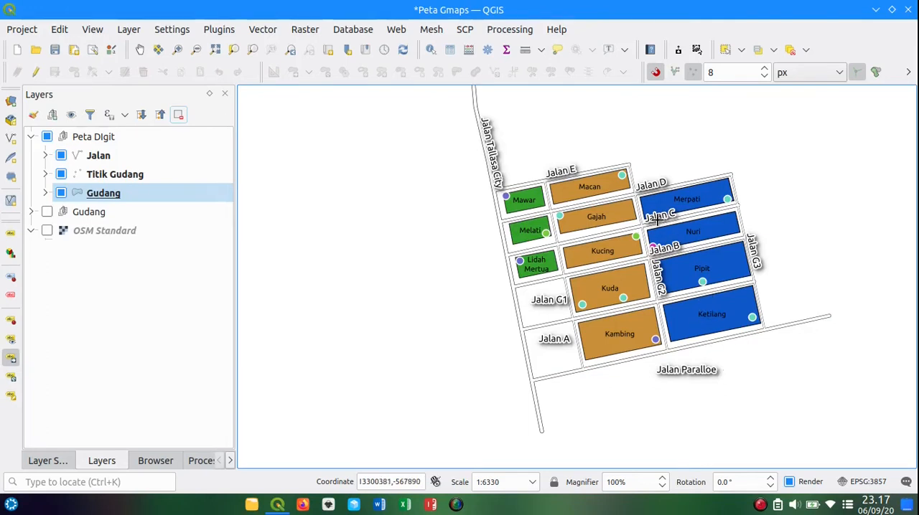
{"action": "left_click", "coordinate": [658, 217]}
{"action": "left_click", "coordinate": [611, 227]}
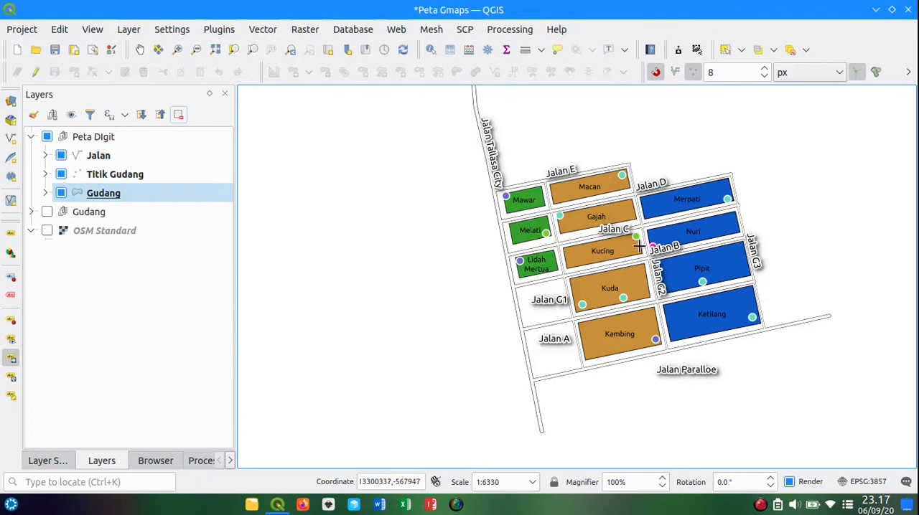
Step: Move the Jalan G2 label onto the road between Kuda and Pipit, and the Jalan B label between Nuri and Pipit
{"action": "left_click", "coordinate": [667, 276]}
{"action": "left_click", "coordinate": [652, 275]}
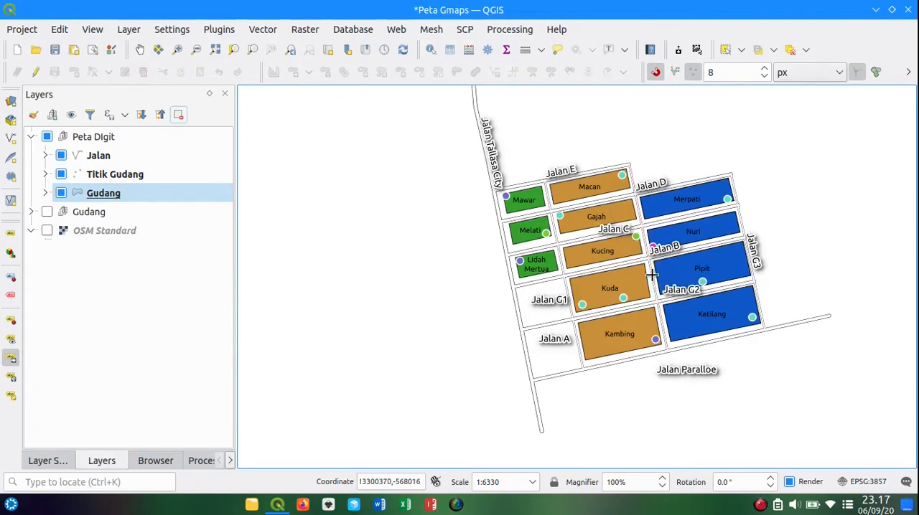
{"action": "left_click", "coordinate": [670, 290]}
{"action": "left_click", "coordinate": [647, 282]}
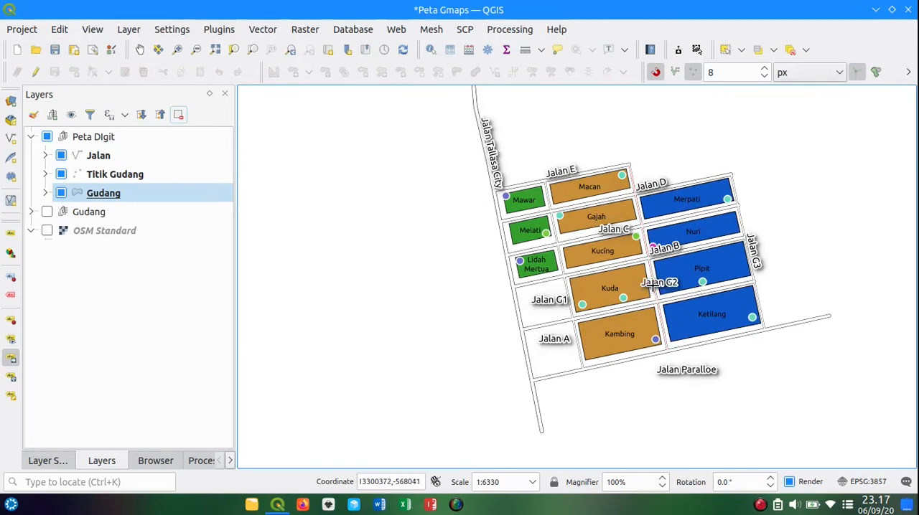
{"action": "left_click", "coordinate": [668, 247]}
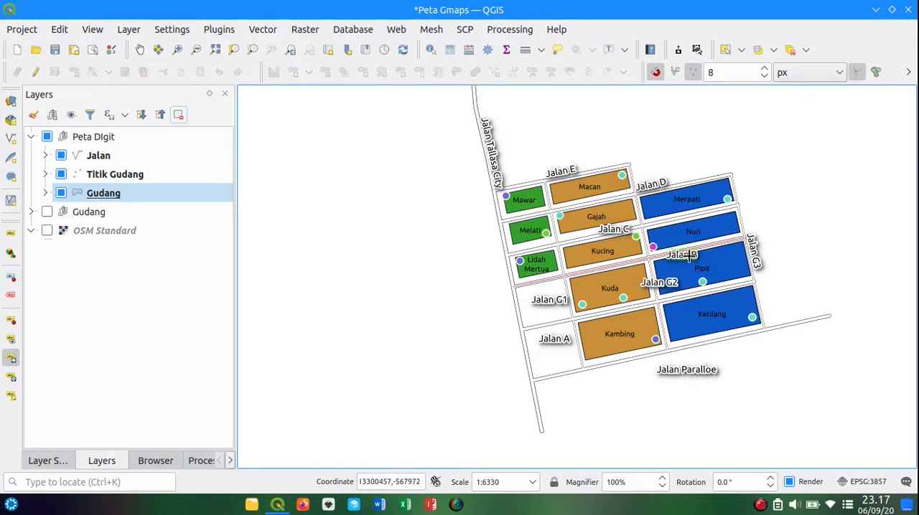
{"action": "left_click", "coordinate": [696, 251]}
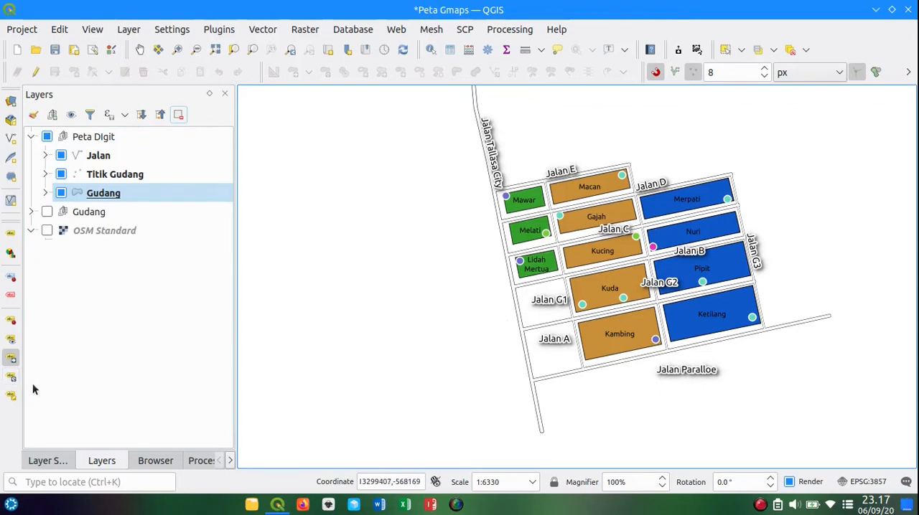
Step: Rotate the Jalan G1 label by about 80 degrees so it runs parallel to its road
{"action": "left_click", "coordinate": [10, 381]}
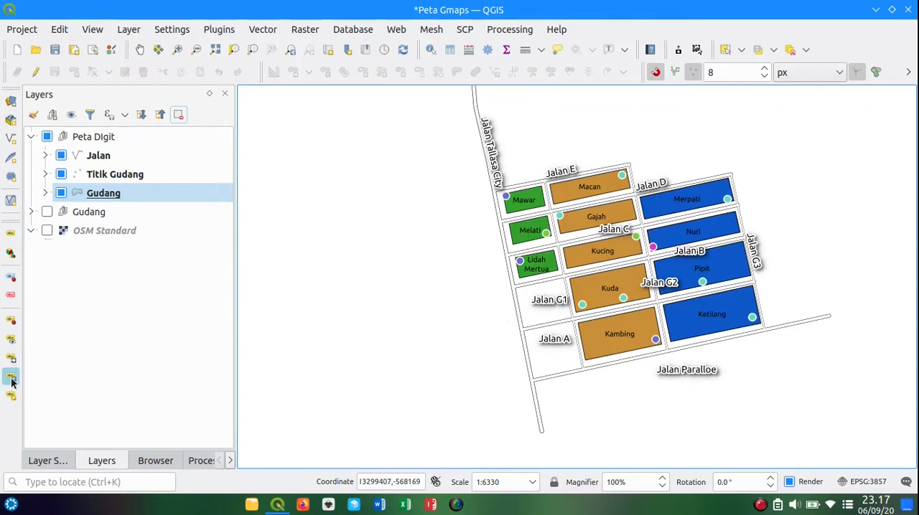
{"action": "left_click", "coordinate": [559, 304]}
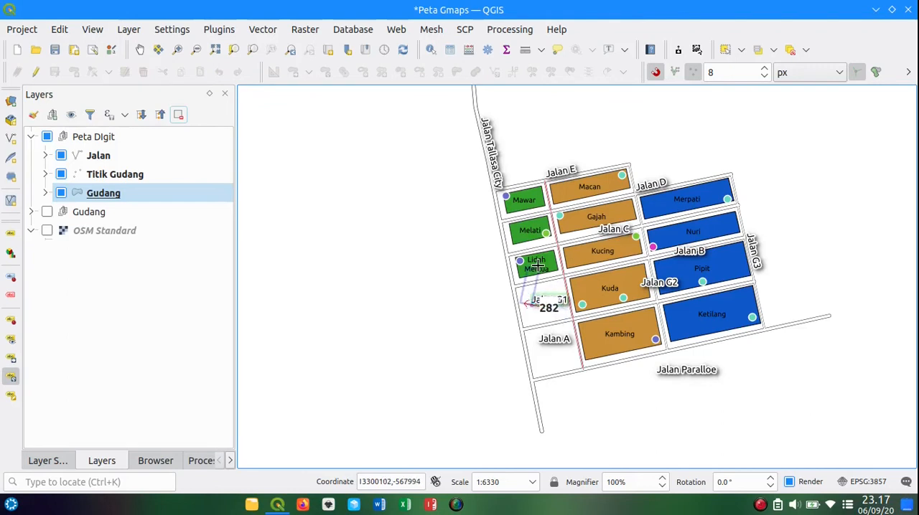
{"action": "left_click", "coordinate": [535, 325]}
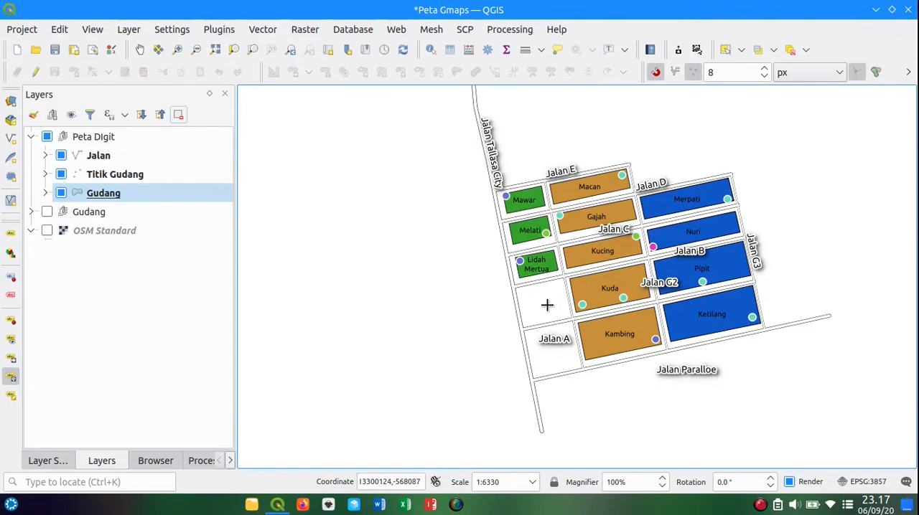
{"action": "scroll", "coordinate": [547, 305], "scroll_direction": "up", "scroll_amount": 1}
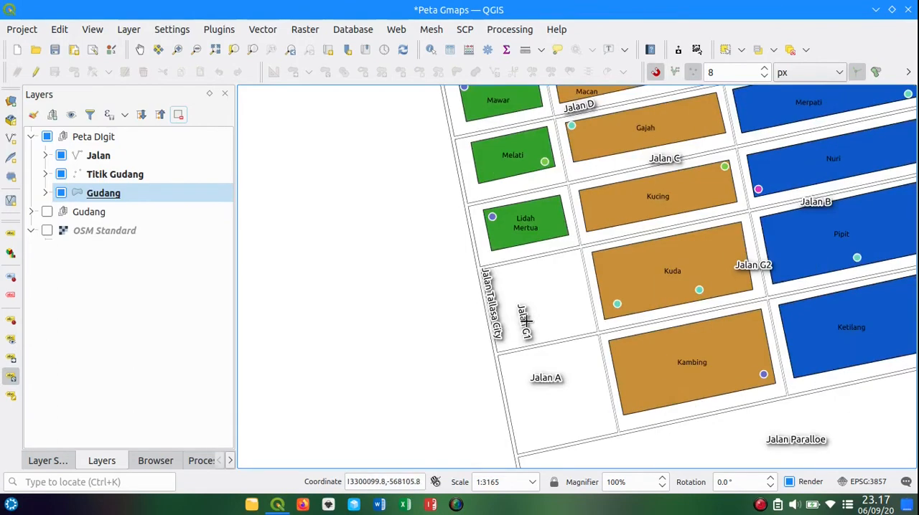
{"action": "left_click", "coordinate": [526, 322]}
{"action": "left_click", "coordinate": [524, 326]}
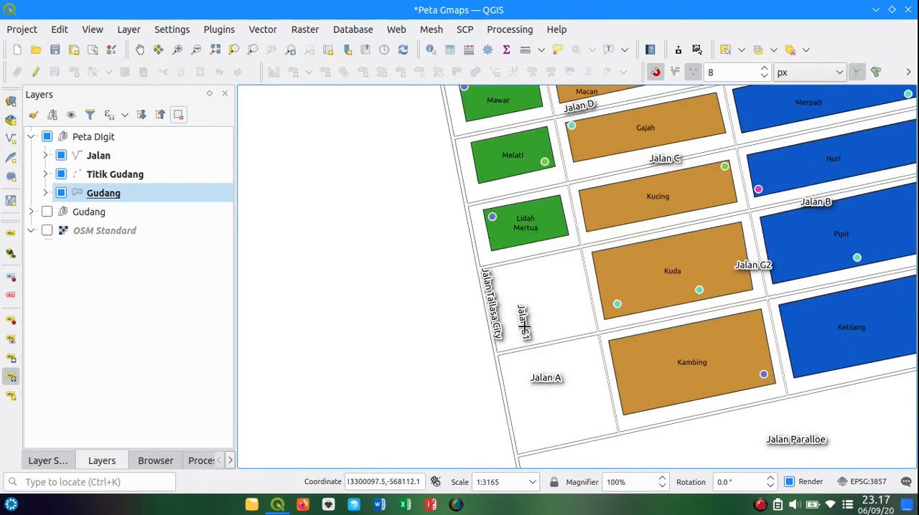
Step: Move the rotated Jalan G1 label next to its road, just west of the Kuda block
{"action": "left_click", "coordinate": [11, 358]}
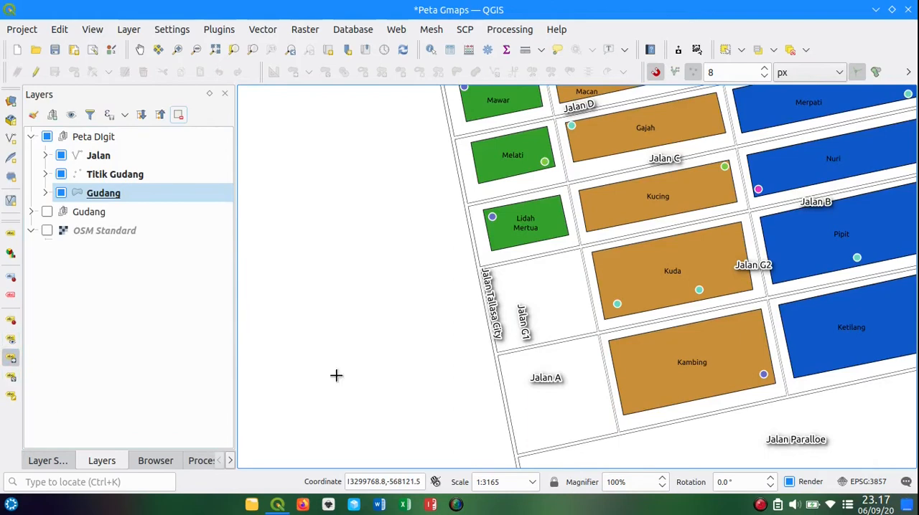
{"action": "left_click", "coordinate": [520, 320]}
{"action": "left_click", "coordinate": [570, 287]}
{"action": "scroll", "coordinate": [570, 287], "scroll_direction": "down", "scroll_amount": 1}
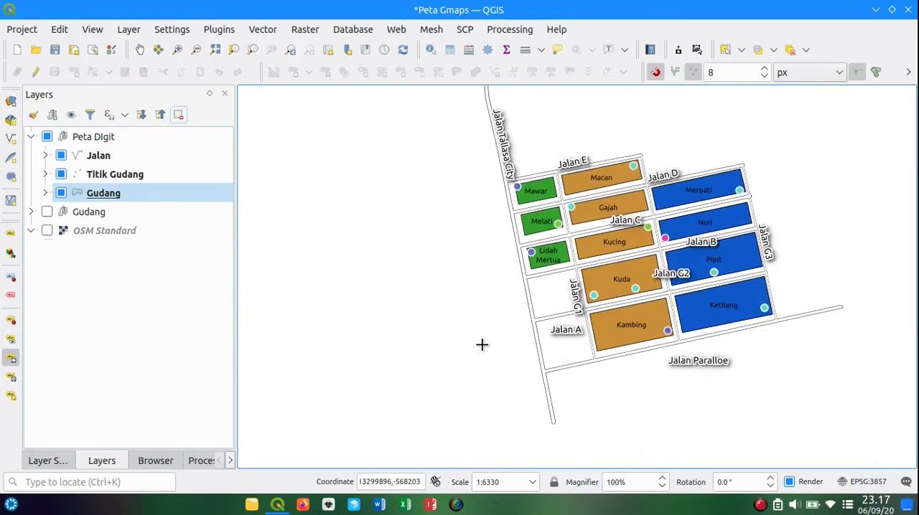
Step: Fine-tune the rotation of the Jalan G1 label at about 80 degrees
{"action": "left_click", "coordinate": [11, 378]}
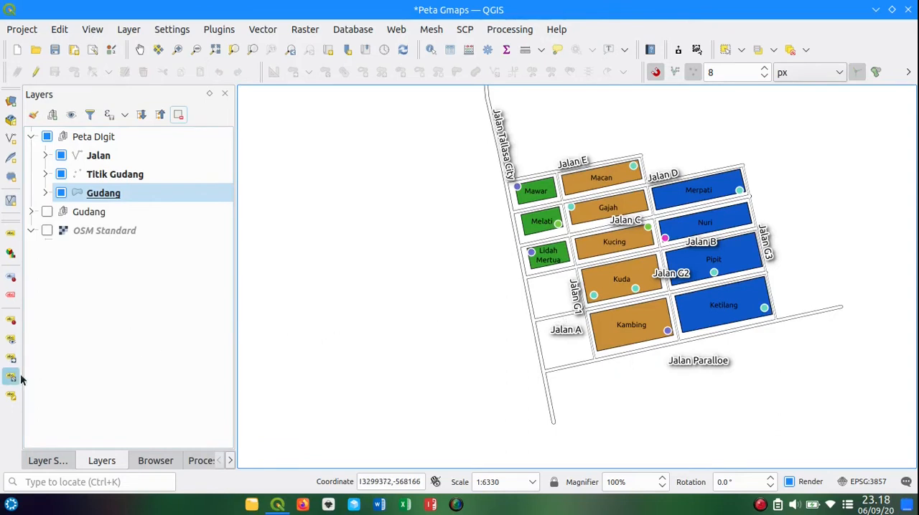
{"action": "left_click", "coordinate": [578, 295]}
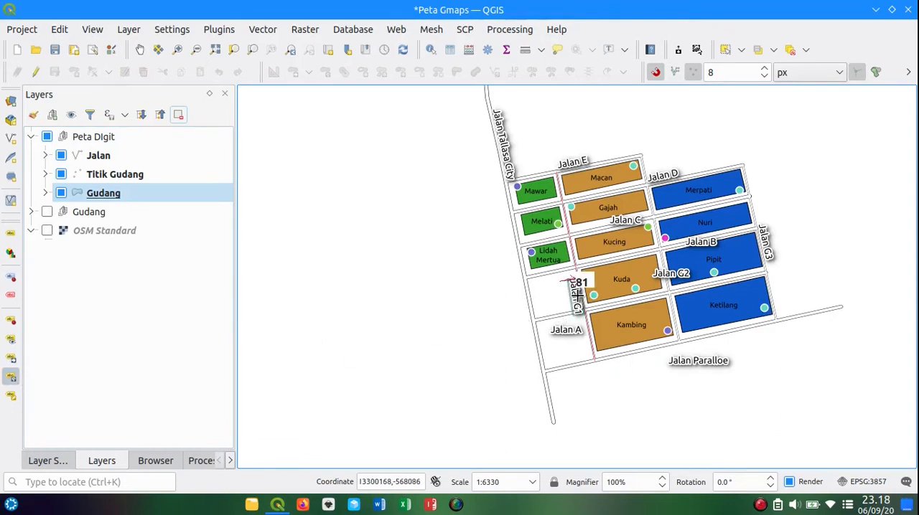
{"action": "left_click", "coordinate": [580, 296]}
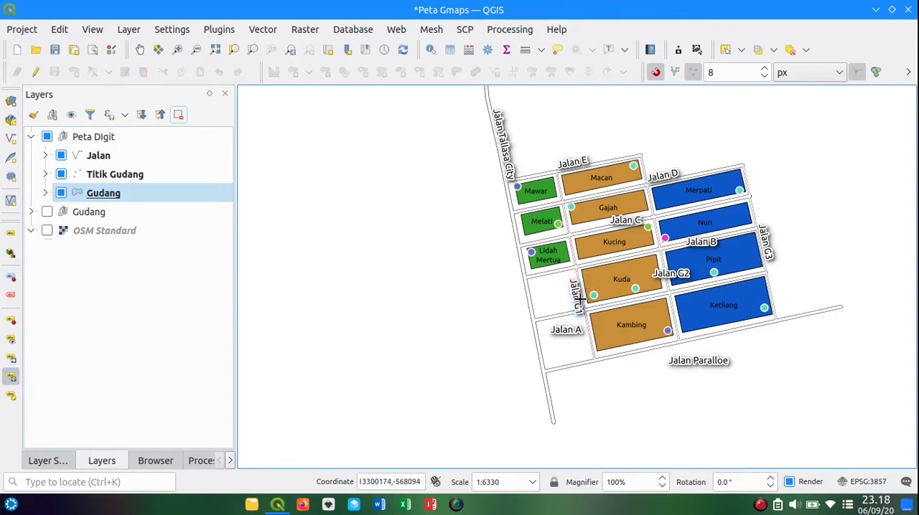
Step: Nudge the Jalan G1 label slightly up along its road beside the Kuda block
{"action": "left_click", "coordinate": [11, 357]}
{"action": "left_click", "coordinate": [574, 289]}
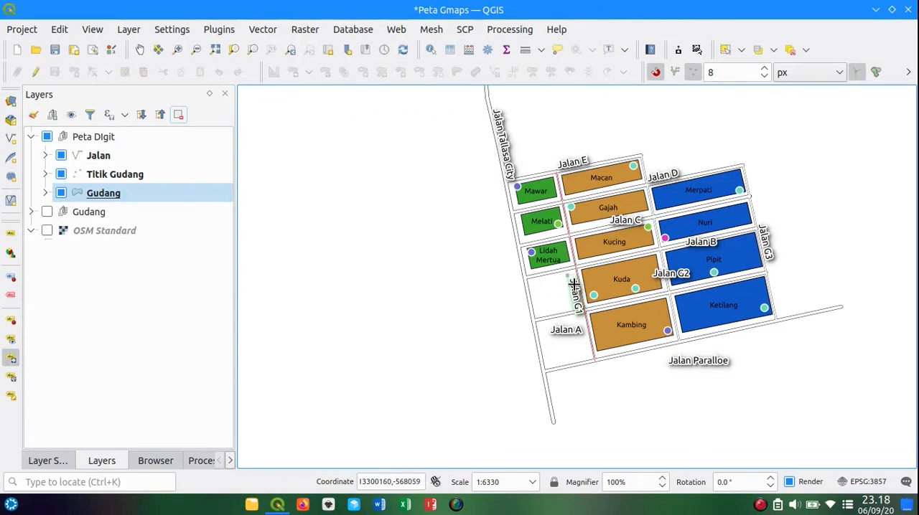
{"action": "left_click", "coordinate": [574, 287]}
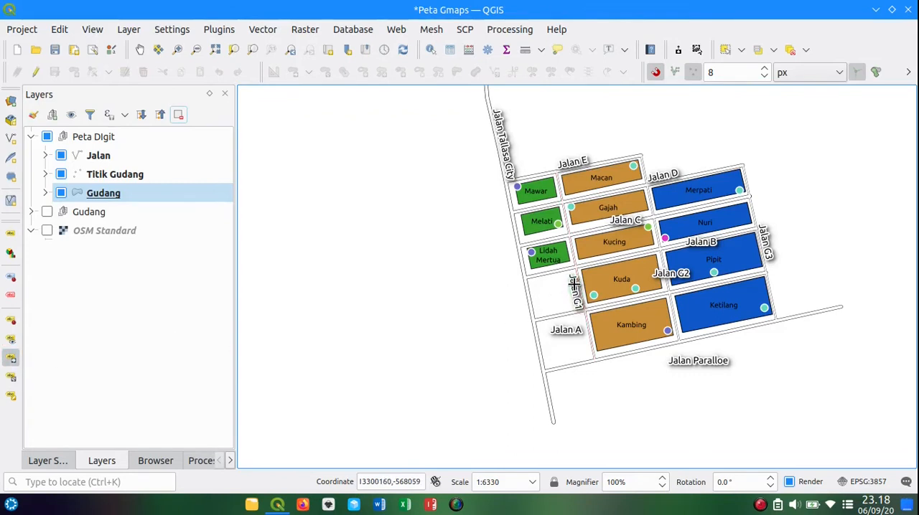
Step: Rotate the Jalan A label to about 349 degrees so it runs parallel to its road
{"action": "left_click", "coordinate": [11, 377]}
{"action": "left_click", "coordinate": [568, 333]}
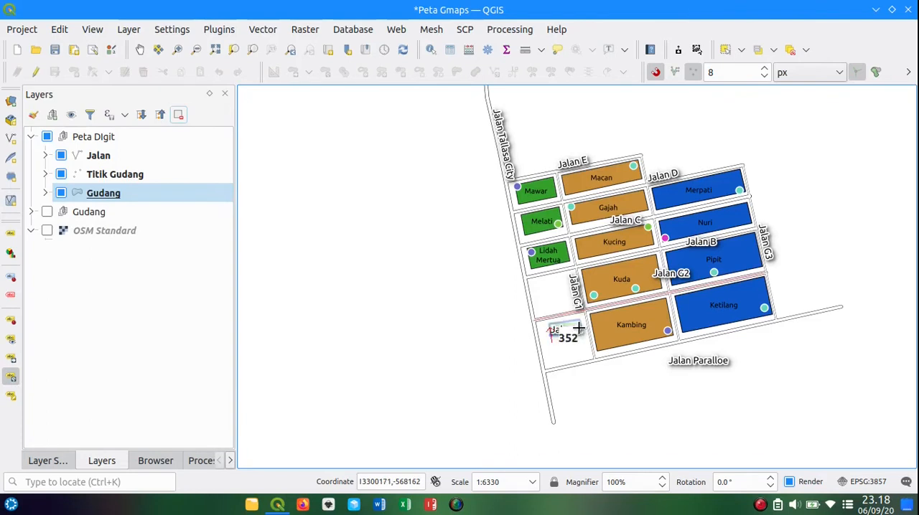
{"action": "left_click", "coordinate": [578, 326]}
{"action": "left_click", "coordinate": [578, 326]}
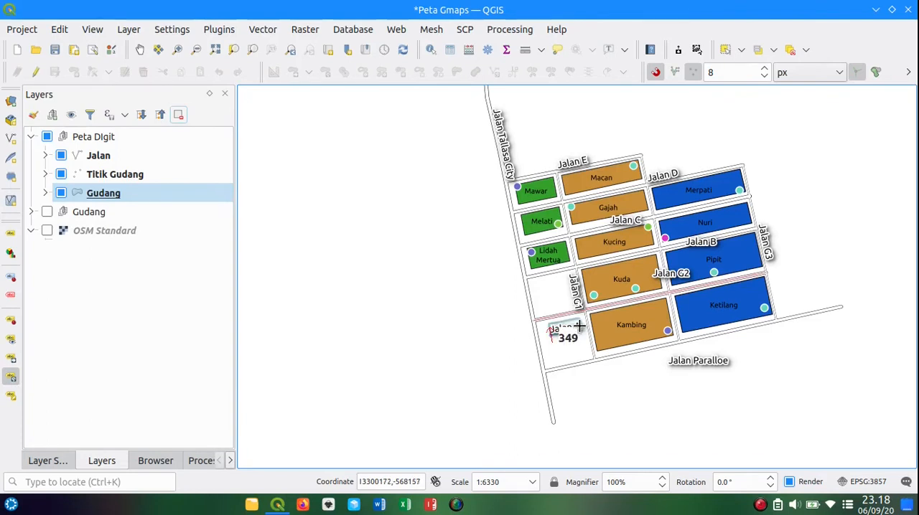
{"action": "left_click", "coordinate": [579, 324]}
Step: Rotate the Jalan Paralloe label to about 345 degrees so it follows the road south of Kambing and Ketilang
{"action": "left_click", "coordinate": [677, 363]}
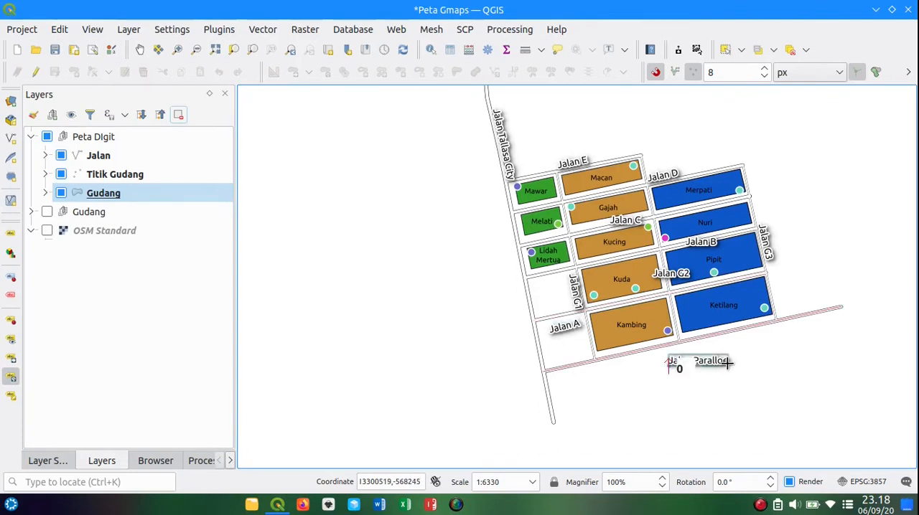
{"action": "left_click", "coordinate": [733, 350]}
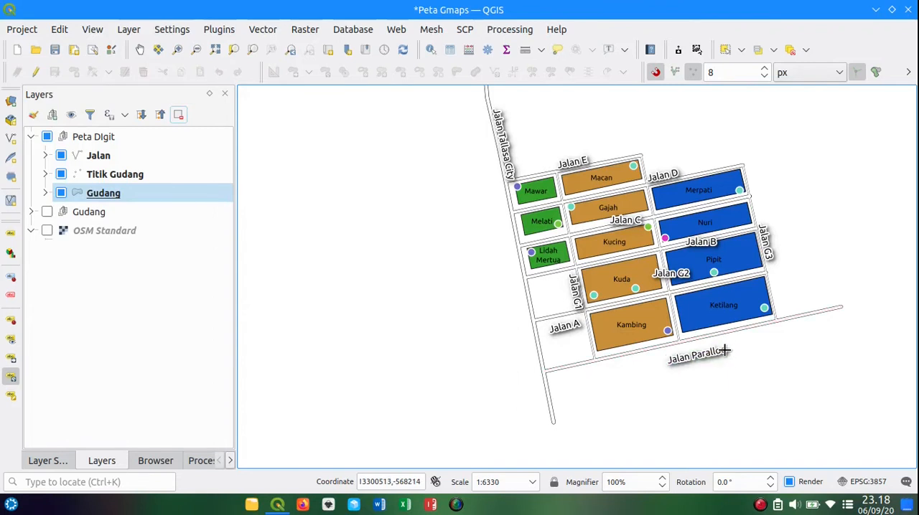
{"action": "left_click", "coordinate": [725, 350]}
{"action": "left_click", "coordinate": [725, 349]}
{"action": "left_click", "coordinate": [725, 350]}
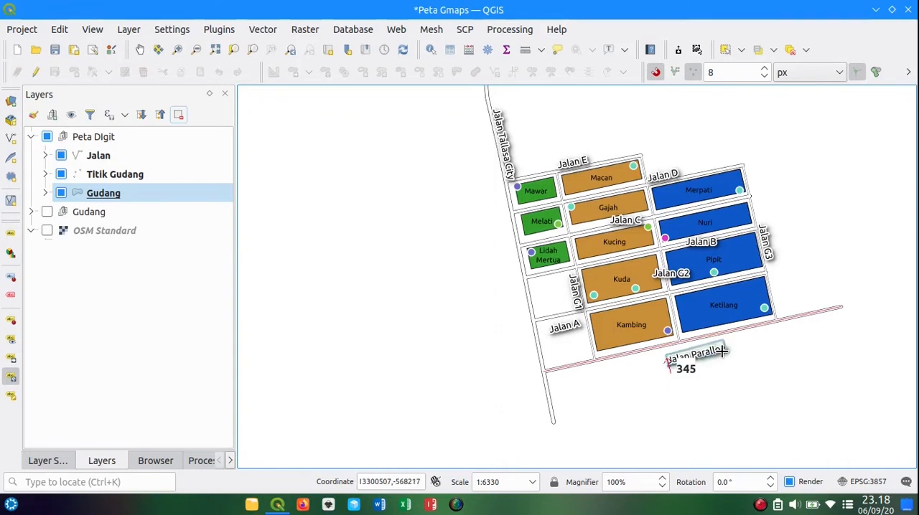
{"action": "left_click", "coordinate": [723, 352]}
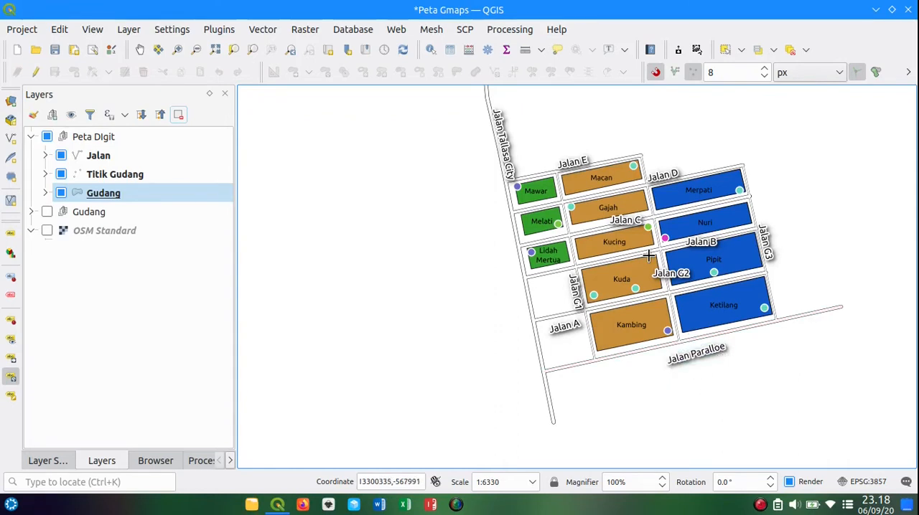
Step: Rotate the Jalan G2 label parallel to its road and move it up between the Kuda and Pipit blocks
{"action": "left_click", "coordinate": [679, 278]}
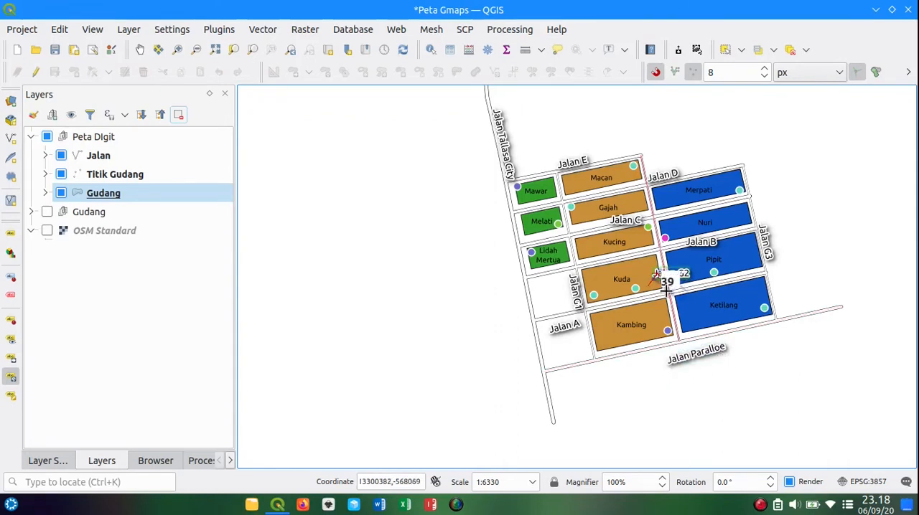
{"action": "left_click", "coordinate": [658, 297]}
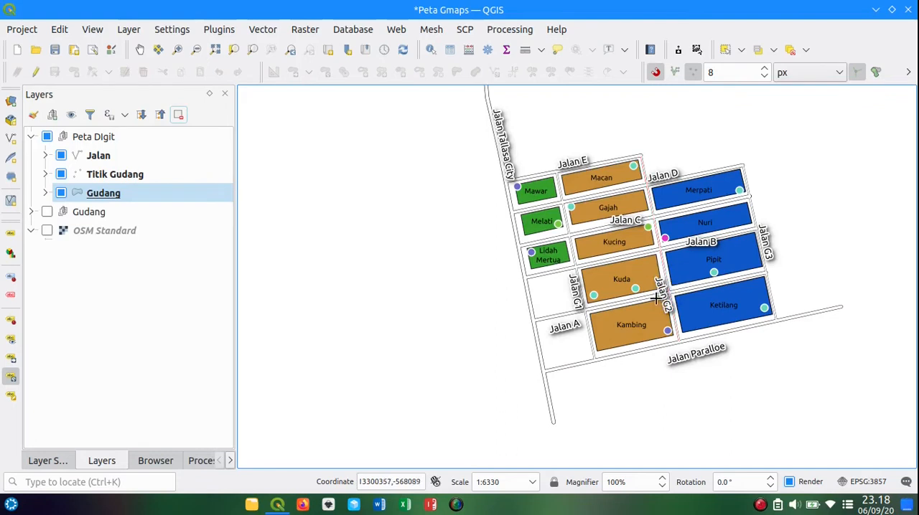
{"action": "left_click", "coordinate": [12, 358]}
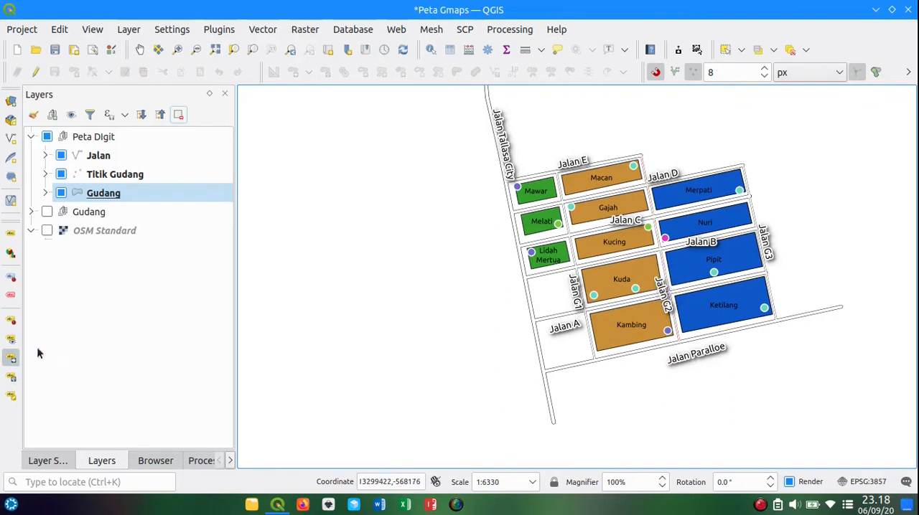
{"action": "left_click", "coordinate": [668, 296]}
{"action": "left_click", "coordinate": [668, 274]}
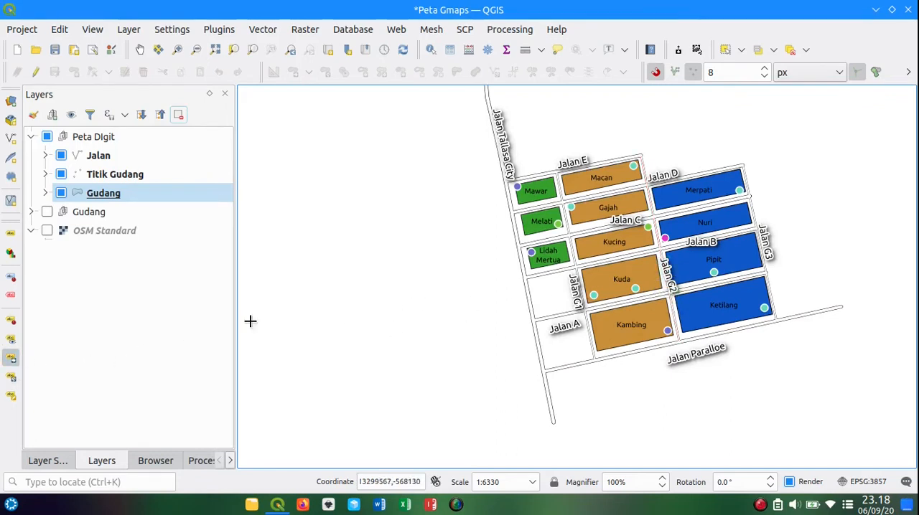
Step: Fine-tune the rotation of the Jalan G2 label to match its road
{"action": "left_click", "coordinate": [14, 375]}
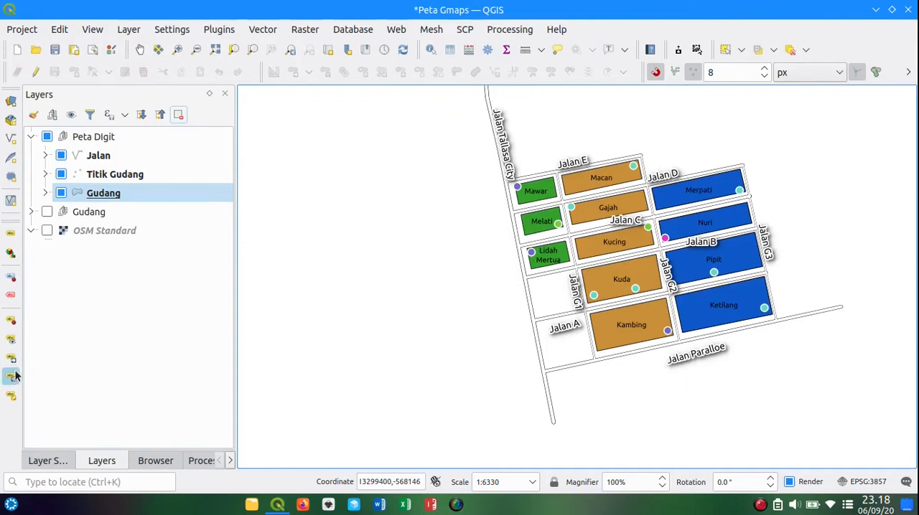
{"action": "left_click", "coordinate": [671, 284]}
{"action": "left_click", "coordinate": [669, 284]}
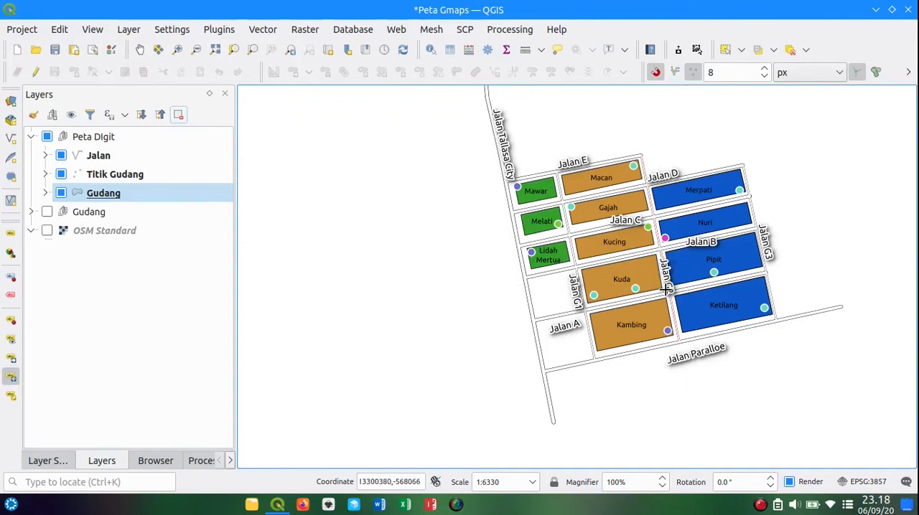
Step: Rotate the Jalan B label to about 351 degrees and the Jalan C label to about 350 degrees, parallel to their roads
{"action": "left_click", "coordinate": [700, 244]}
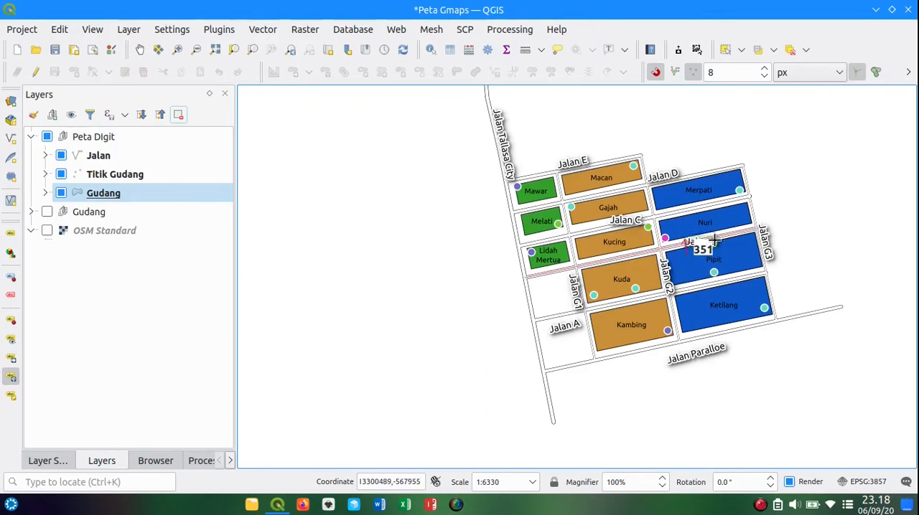
{"action": "left_click", "coordinate": [714, 239]}
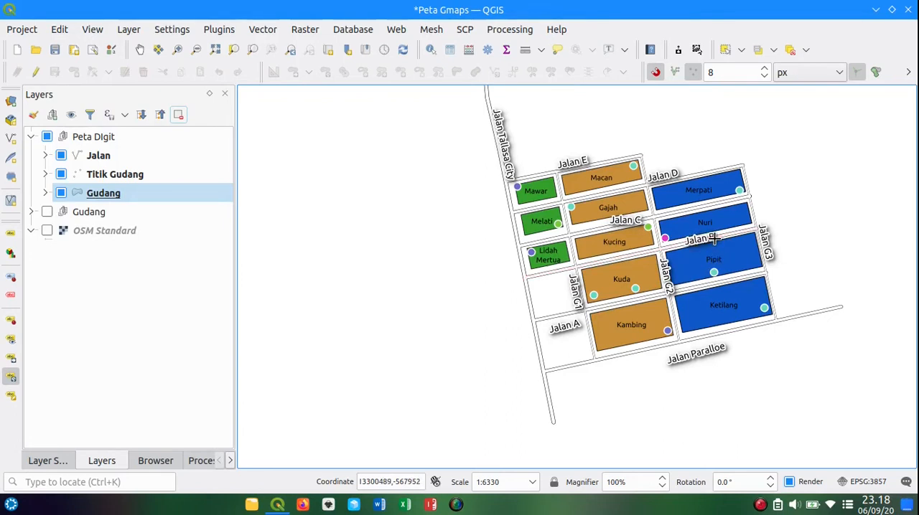
{"action": "left_click", "coordinate": [634, 218]}
{"action": "left_click", "coordinate": [645, 213]}
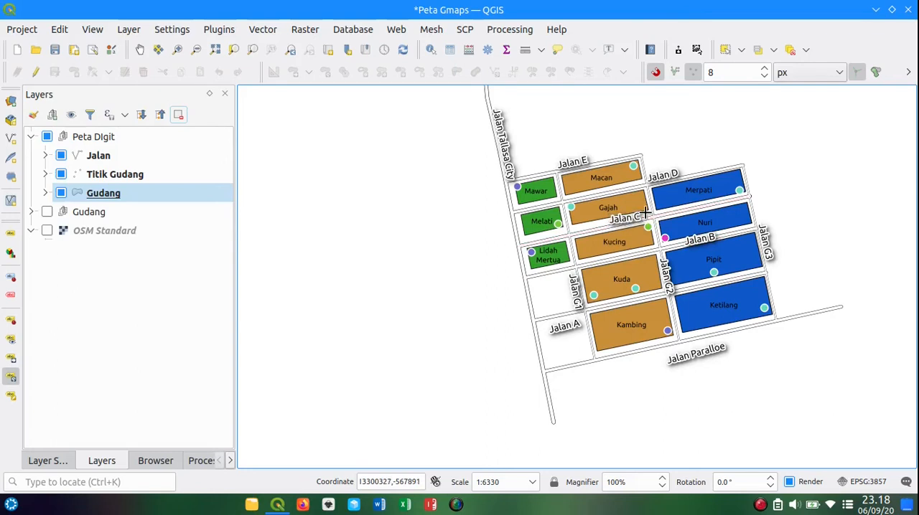
{"action": "left_click", "coordinate": [638, 217]}
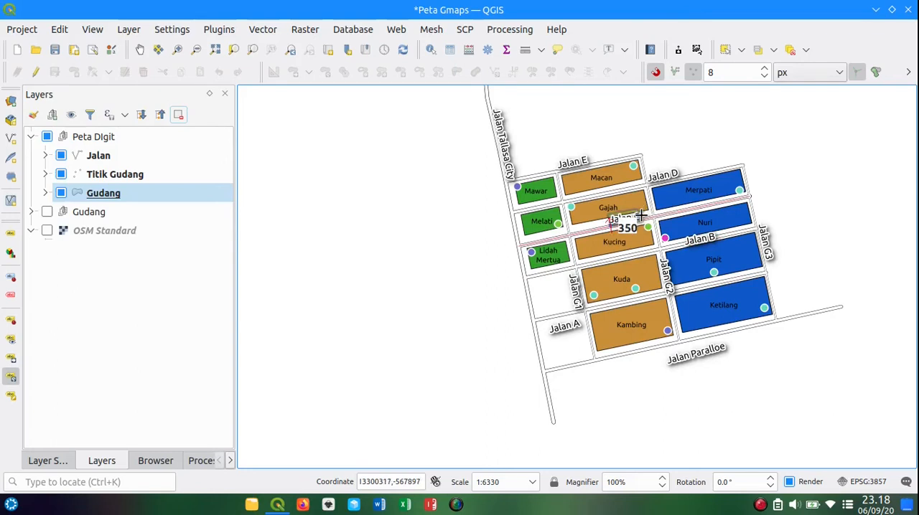
{"action": "left_click", "coordinate": [640, 215]}
Step: Shift the Jalan C label slightly down onto the road between Gajah and Kucing and refine its rotation to match the road
{"action": "left_click", "coordinate": [11, 358]}
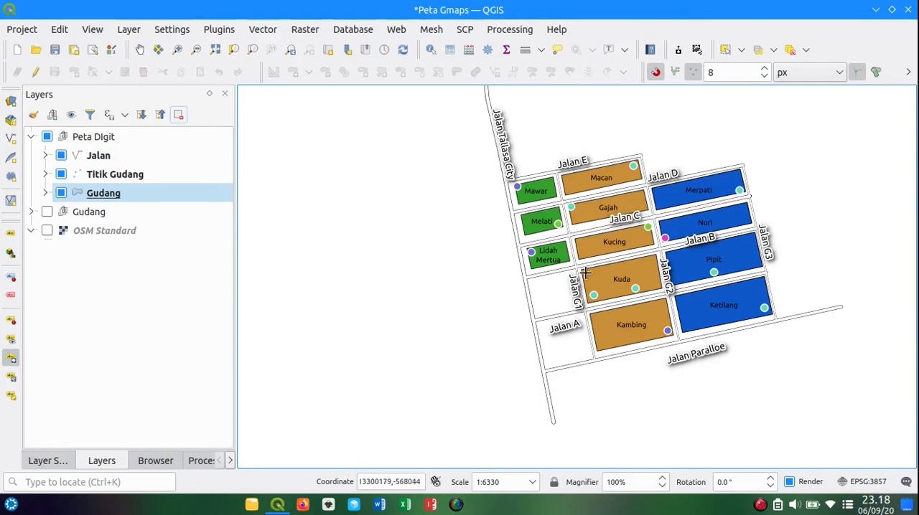
{"action": "left_click", "coordinate": [615, 221]}
{"action": "left_click", "coordinate": [612, 227]}
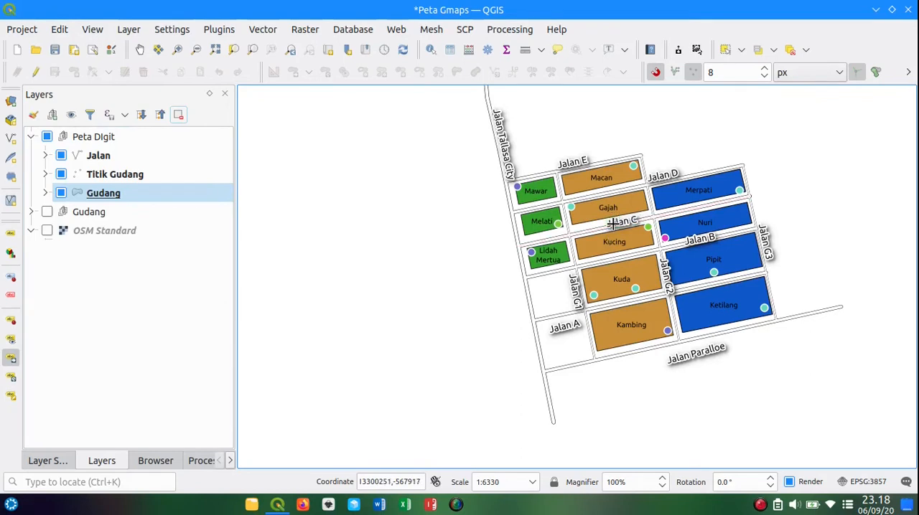
{"action": "left_click", "coordinate": [10, 376]}
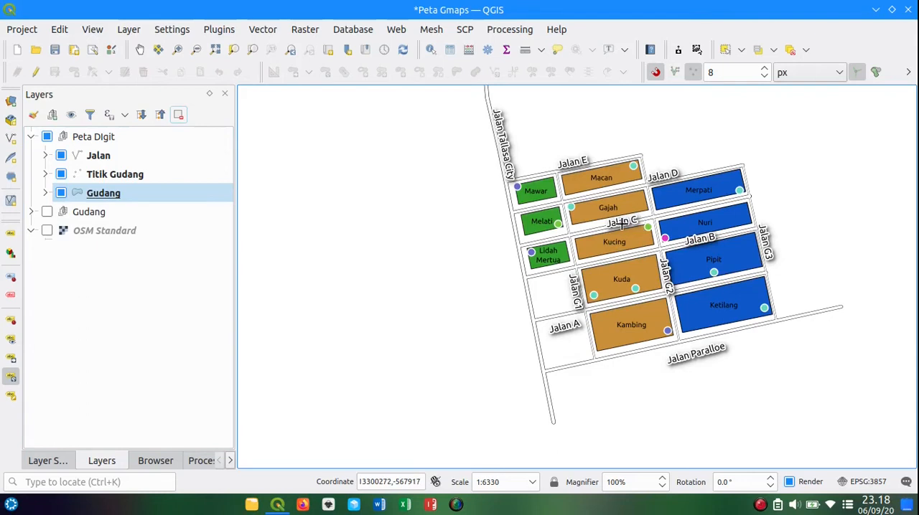
{"action": "left_click", "coordinate": [637, 221]}
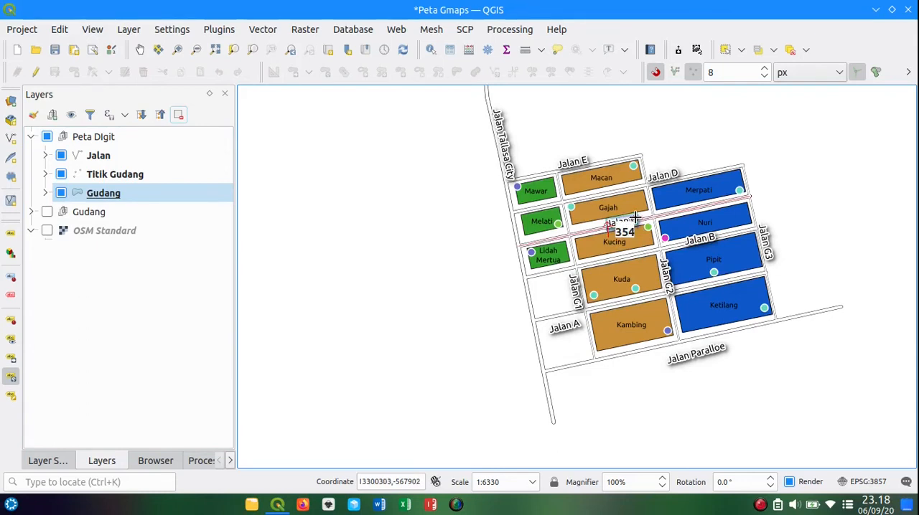
{"action": "left_click", "coordinate": [635, 217]}
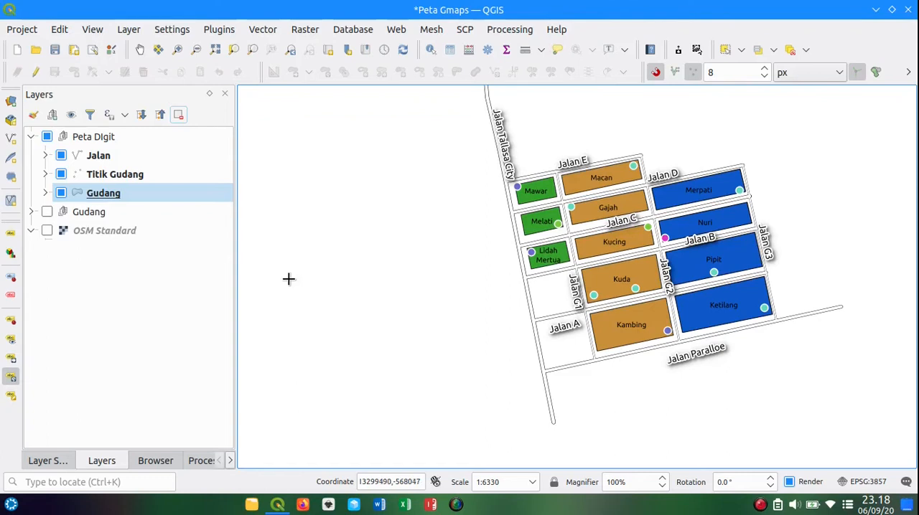
Step: Move the Jalan Paralloe label slightly closer to its road and fine-tune its rotation to match the road
{"action": "left_click", "coordinate": [10, 358]}
{"action": "left_click", "coordinate": [690, 353]}
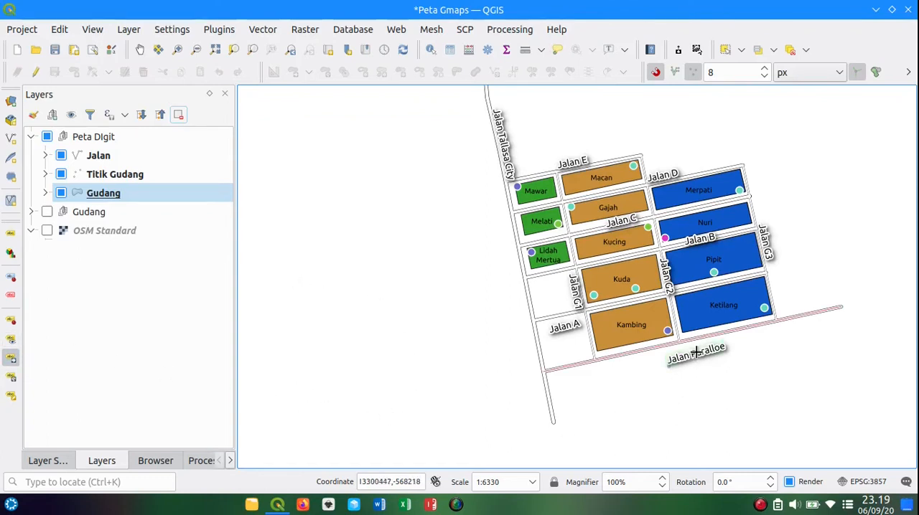
{"action": "left_click", "coordinate": [689, 350]}
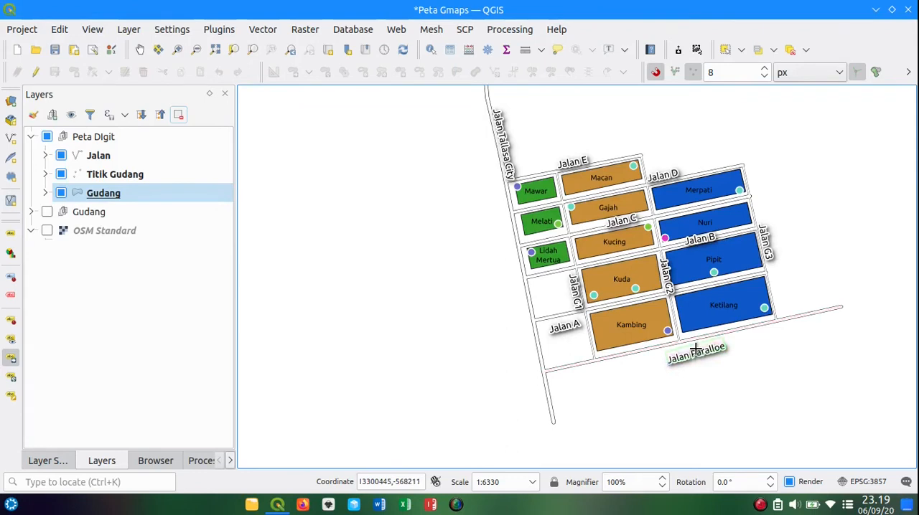
{"action": "left_click", "coordinate": [10, 376]}
{"action": "left_click", "coordinate": [718, 351]}
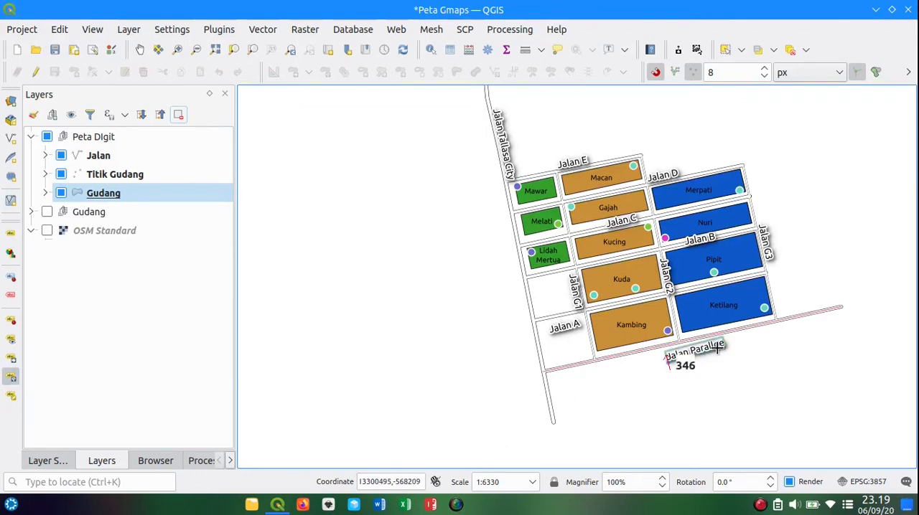
{"action": "left_click", "coordinate": [717, 351]}
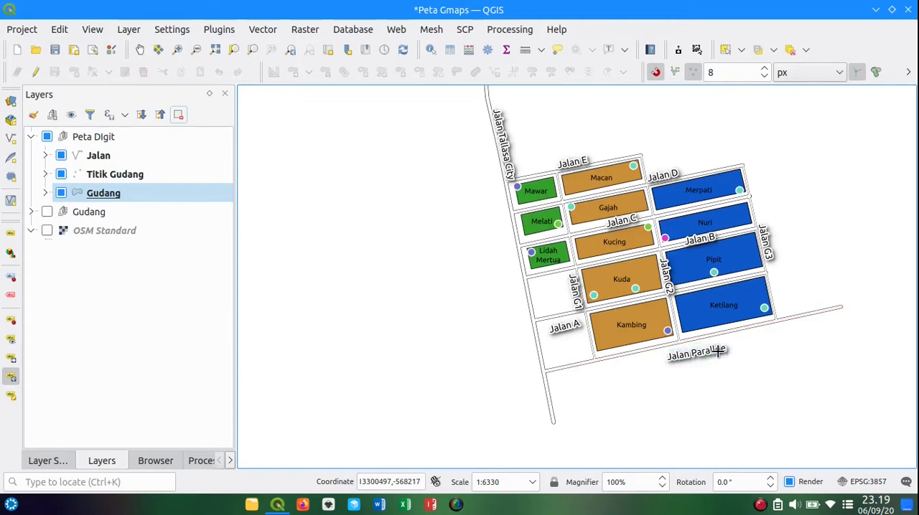
{"action": "left_click", "coordinate": [718, 351]}
{"action": "left_click", "coordinate": [719, 348]}
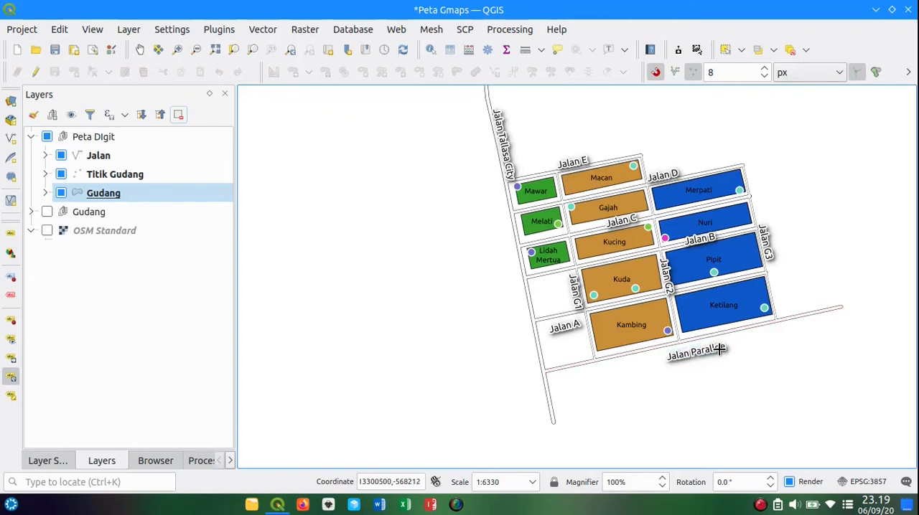
Step: Move the Jalan Paralloe label up so it sits right beneath the road south of Ketilang
{"action": "left_click", "coordinate": [10, 358]}
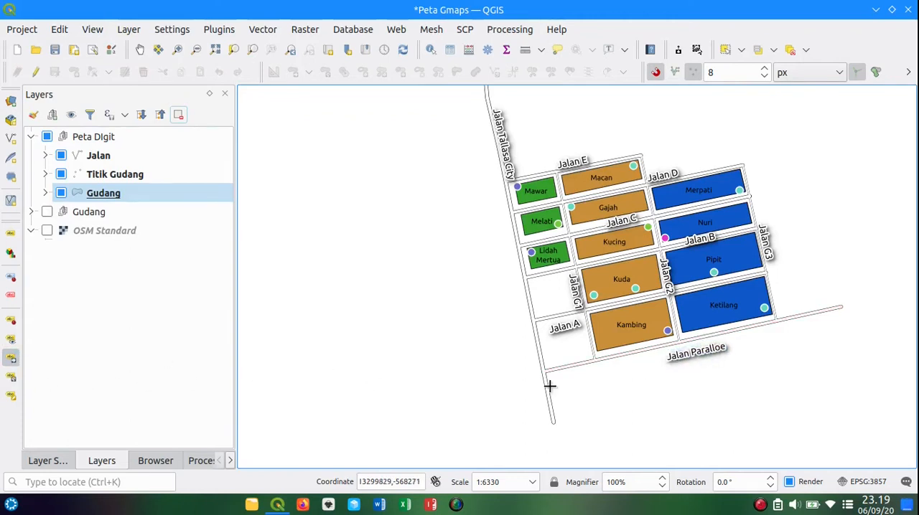
{"action": "left_click", "coordinate": [696, 355]}
{"action": "left_click", "coordinate": [695, 350]}
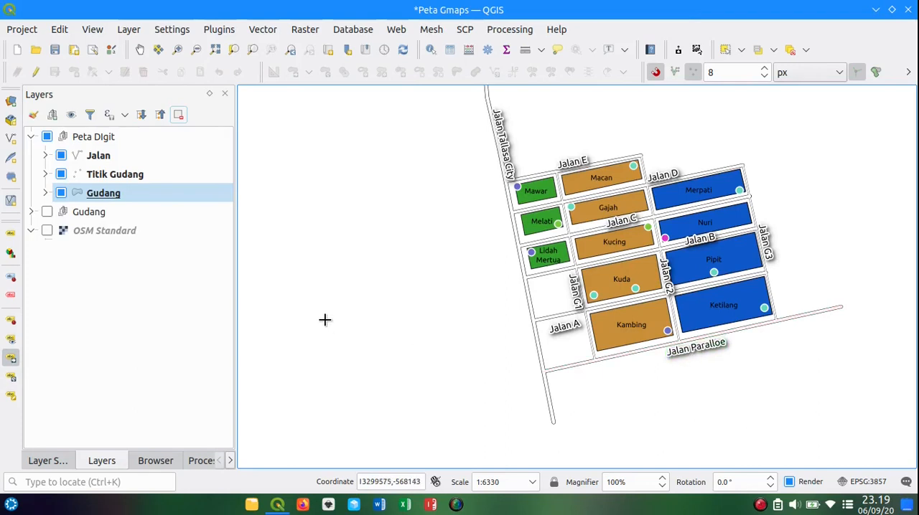
Step: Turn on single labels for the Titik Gudang layer, using the Nama field as the label value
{"action": "left_click", "coordinate": [48, 461]}
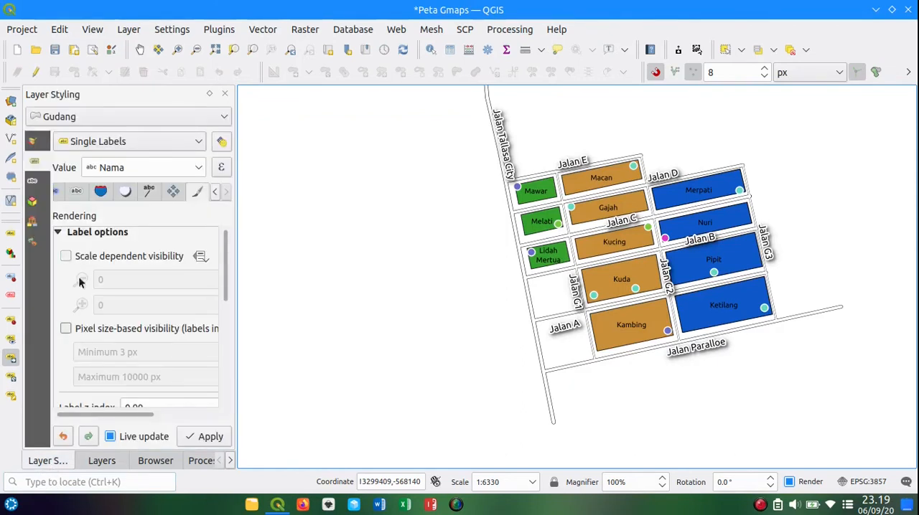
{"action": "left_click", "coordinate": [93, 461]}
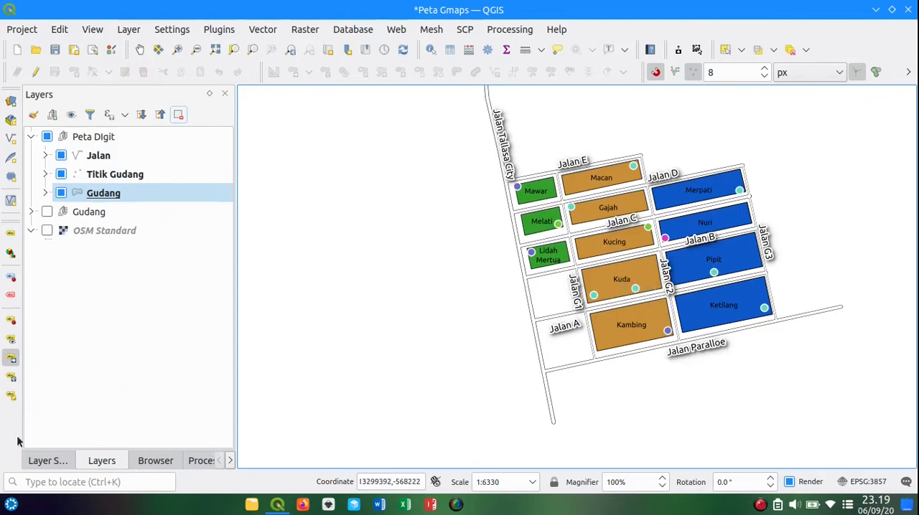
{"action": "left_click", "coordinate": [44, 461]}
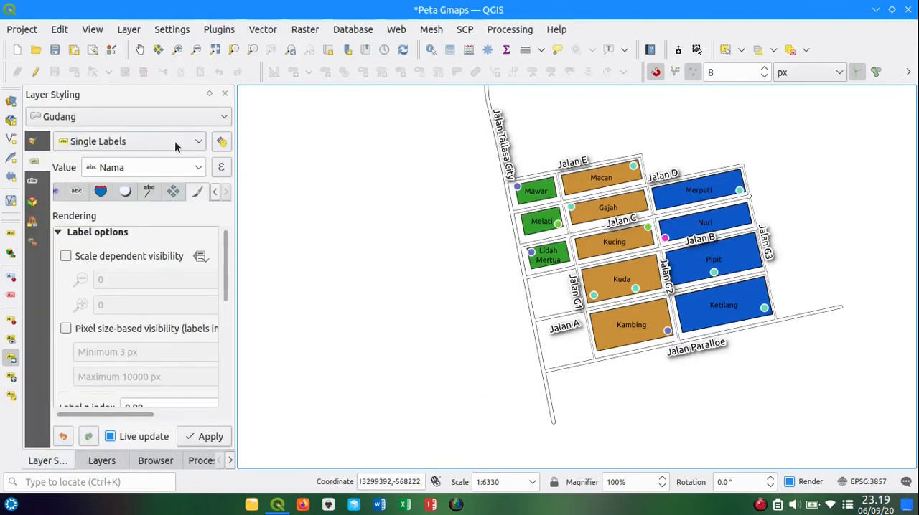
{"action": "left_click", "coordinate": [143, 116]}
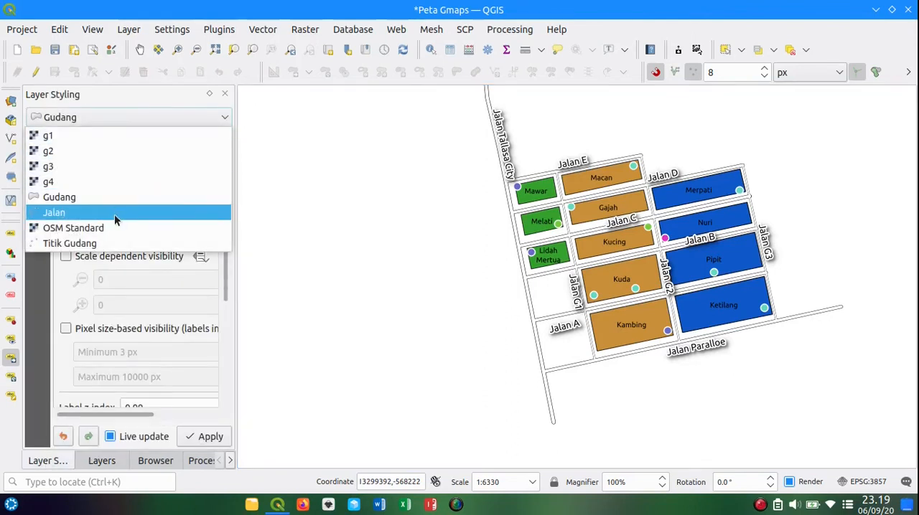
{"action": "left_click", "coordinate": [106, 244]}
{"action": "left_click", "coordinate": [150, 142]}
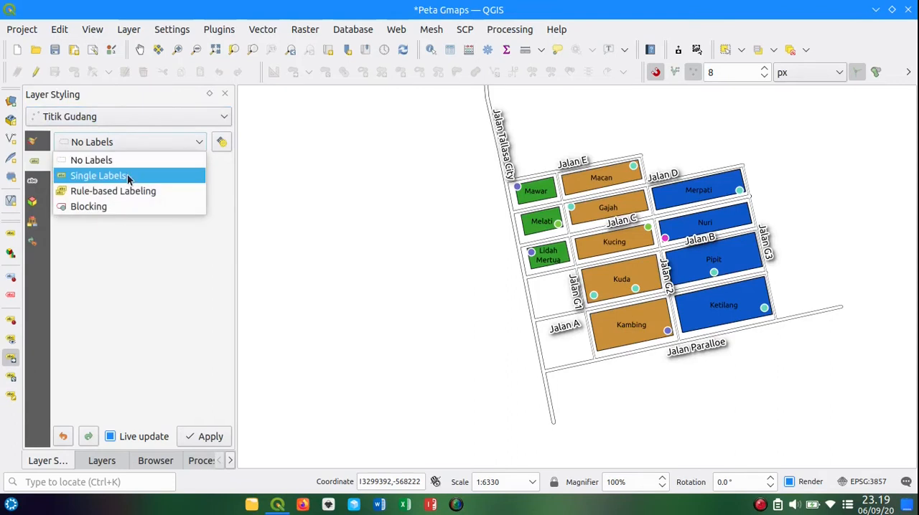
{"action": "left_click", "coordinate": [166, 208]}
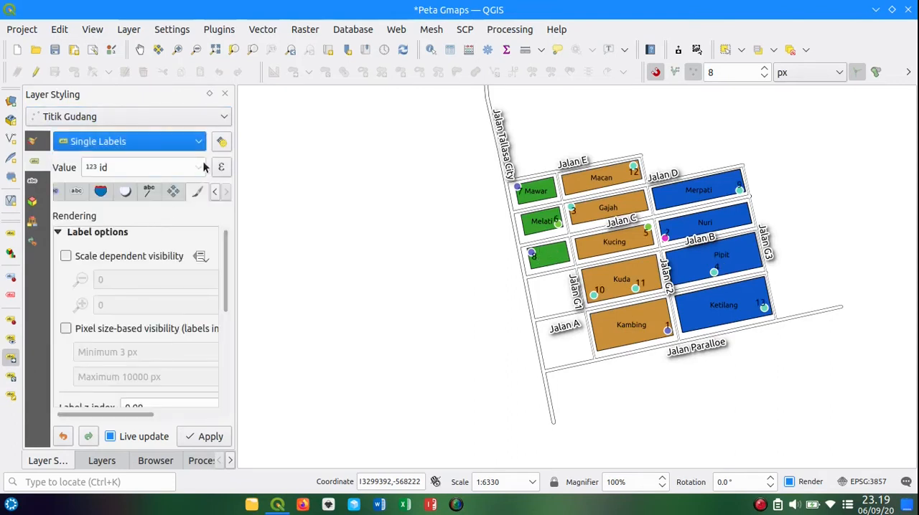
{"action": "left_click", "coordinate": [203, 167]}
{"action": "left_click", "coordinate": [164, 200]}
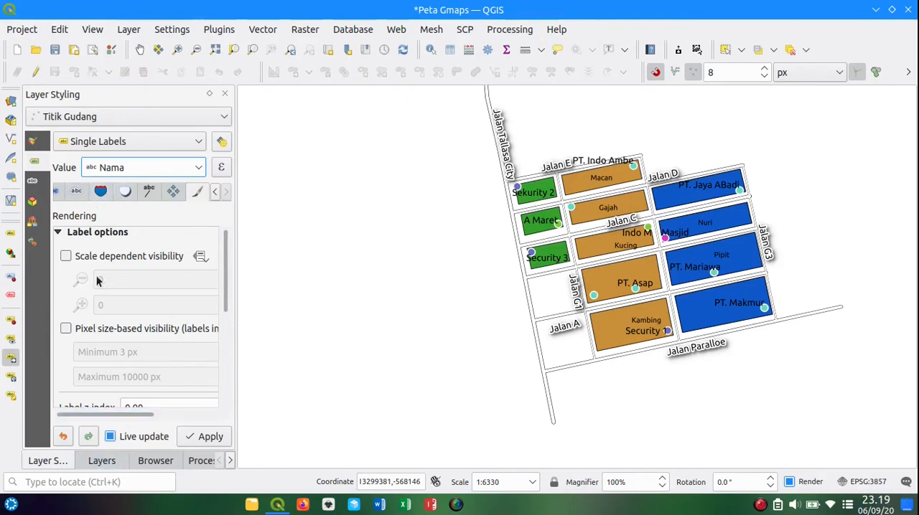
Step: Draw a background behind the Titik Gudang labels and set its shape to Ellipse
{"action": "left_click", "coordinate": [100, 193]}
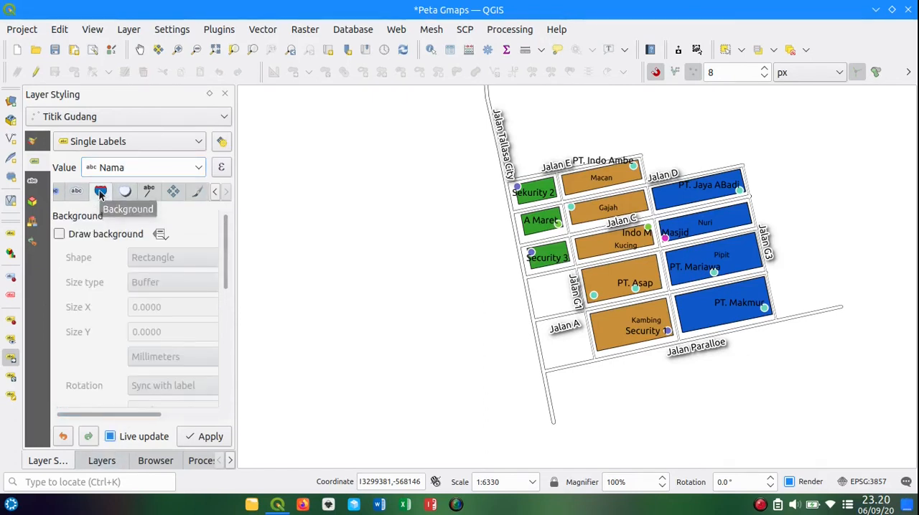
{"action": "left_click", "coordinate": [79, 236]}
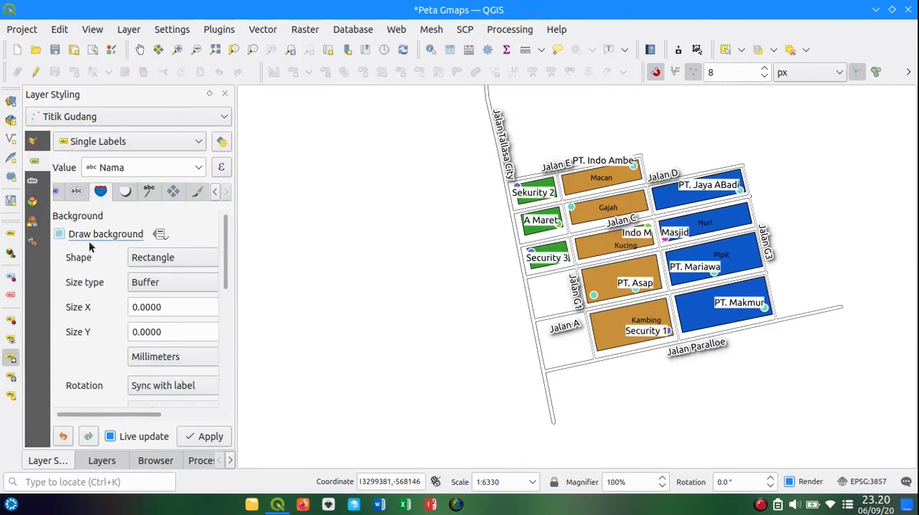
{"action": "left_click_drag", "start_coordinate": [237, 280], "coordinate": [342, 279]}
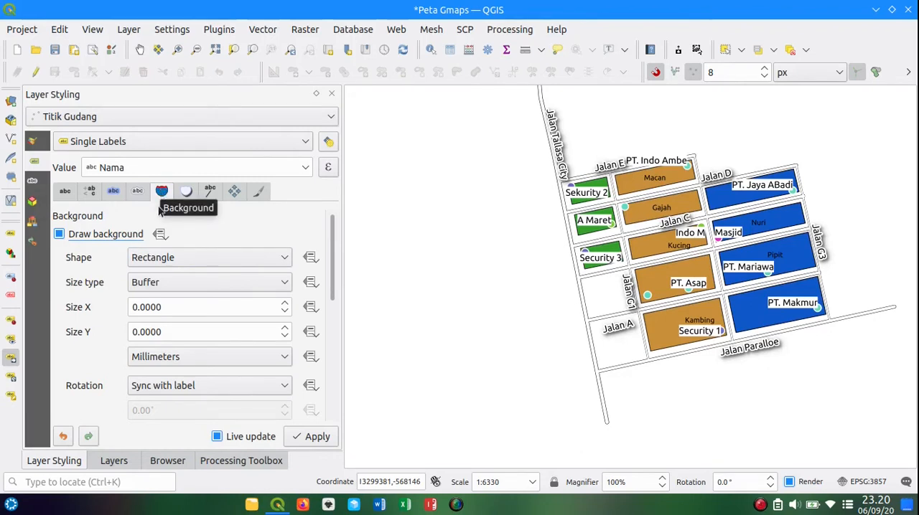
{"action": "left_click", "coordinate": [265, 258]}
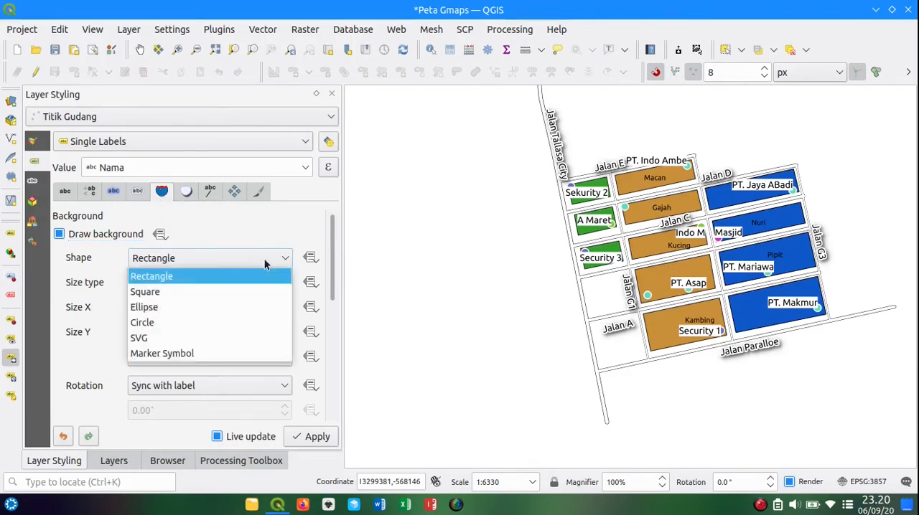
{"action": "left_click", "coordinate": [201, 308]}
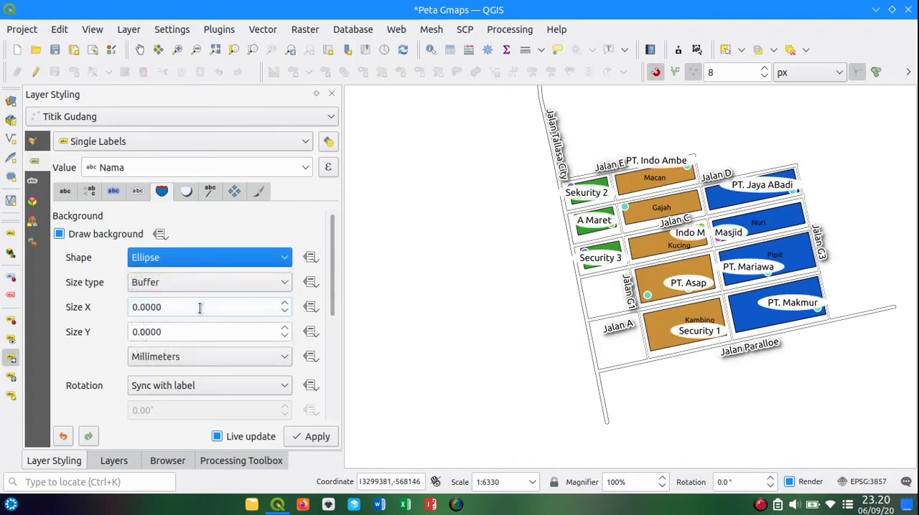
Step: Try the Circle shape for the label background, then return to Ellipse
{"action": "left_click", "coordinate": [230, 266]}
{"action": "left_click", "coordinate": [211, 321]}
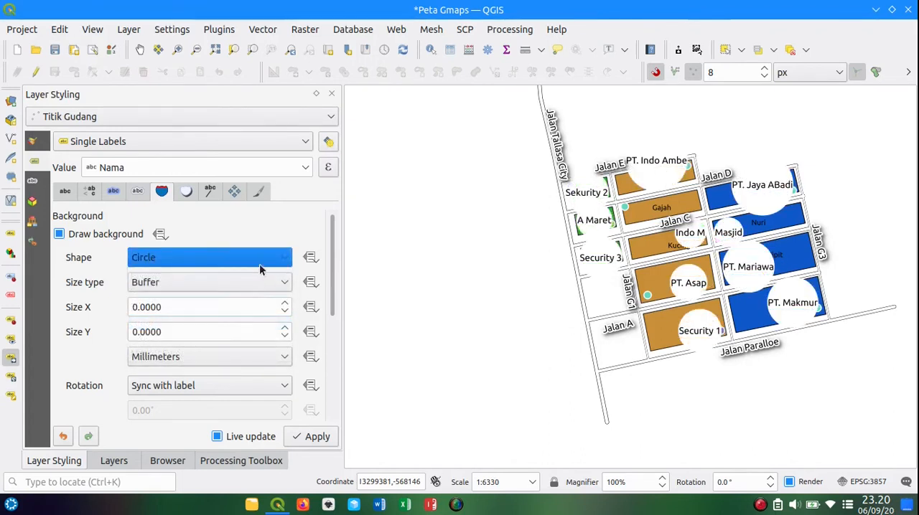
{"action": "left_click", "coordinate": [259, 268]}
{"action": "left_click", "coordinate": [222, 306]}
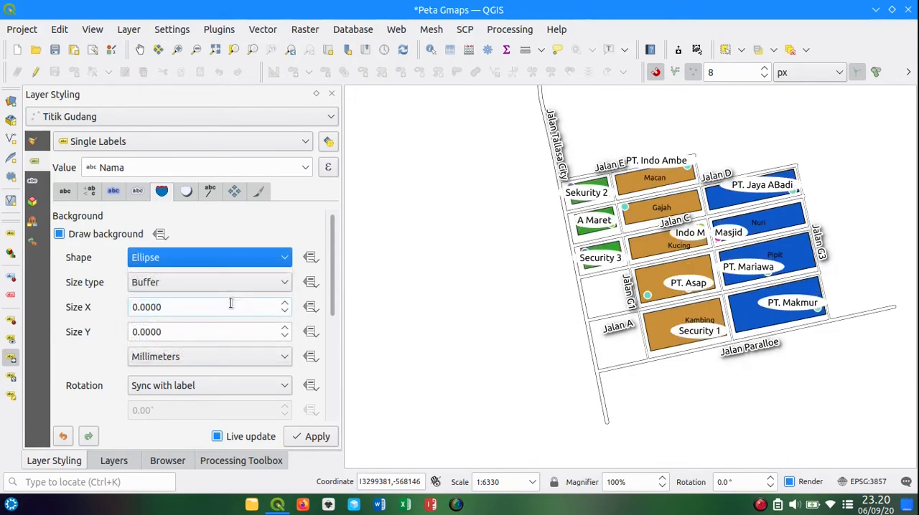
Step: Set the fill color of the Titik Gudang label background to orange
{"action": "mouse_move", "coordinate": [334, 292]}
{"action": "left_mouse_down"}
{"action": "mouse_move", "coordinate": [339, 363]}
{"action": "mouse_move", "coordinate": [324, 363]}
{"action": "left_mouse_up"}
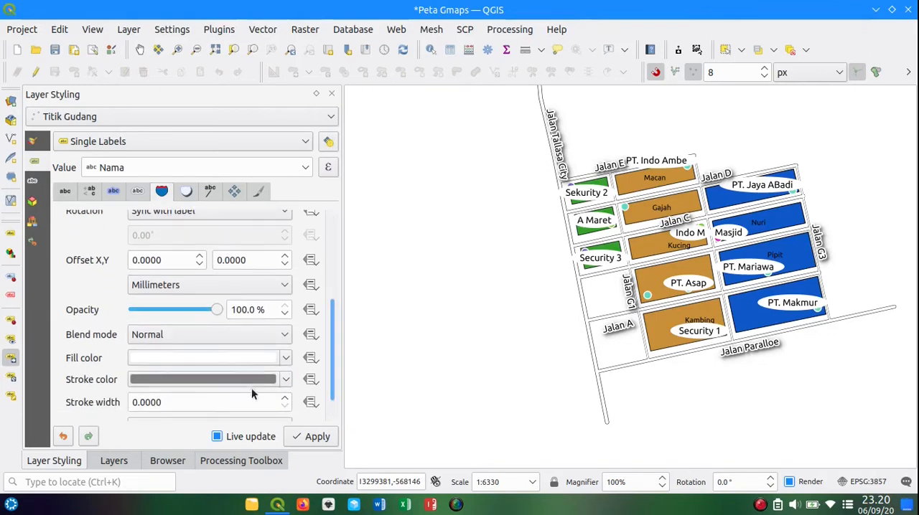
{"action": "left_click", "coordinate": [285, 358]}
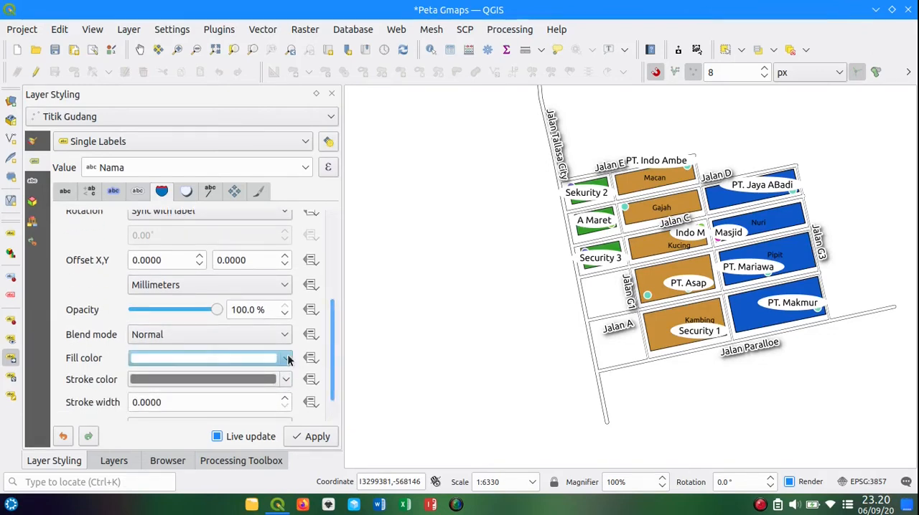
{"action": "left_click", "coordinate": [173, 395]}
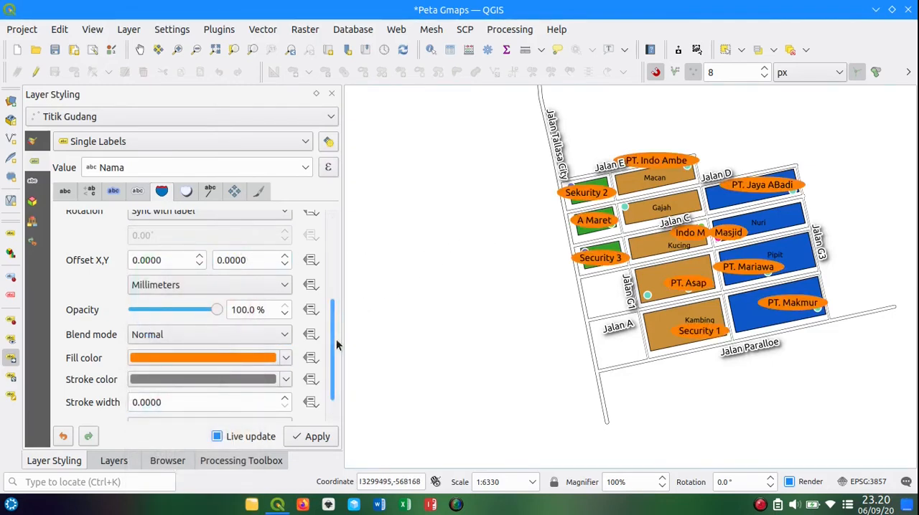
{"action": "left_click_drag", "start_coordinate": [333, 333], "coordinate": [334, 245]}
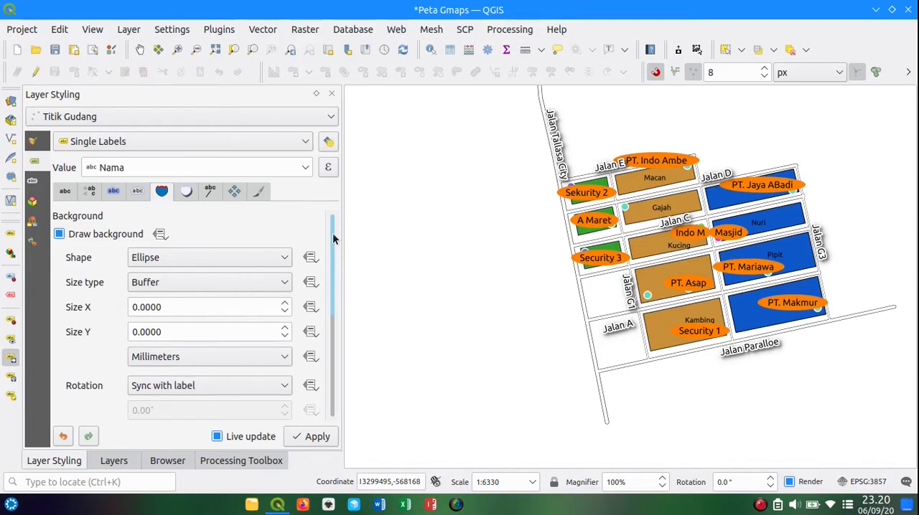
Step: Move the Sekurity 2 label west of Jalan Tallasa City beside Mawar, using id as the auxiliary storage primary key
{"action": "left_click", "coordinate": [115, 463]}
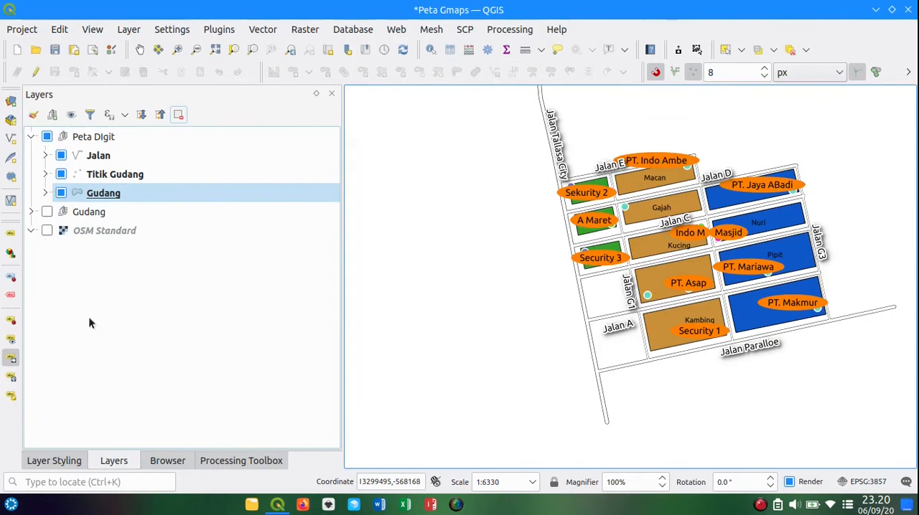
{"action": "left_click", "coordinate": [12, 359]}
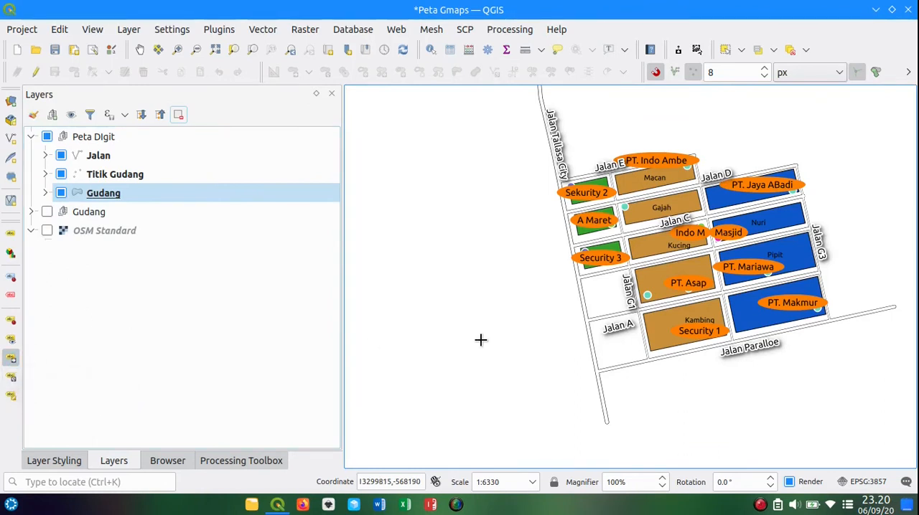
{"action": "left_click", "coordinate": [599, 188]}
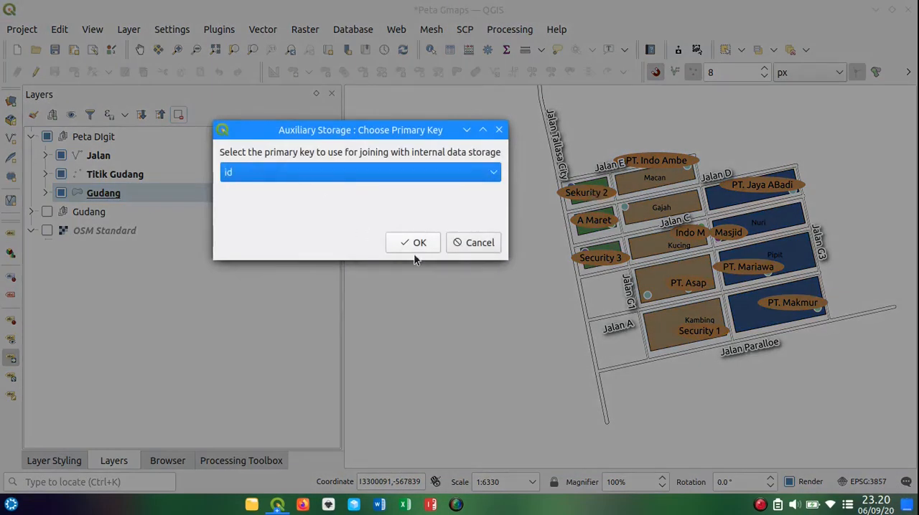
{"action": "left_click", "coordinate": [417, 245]}
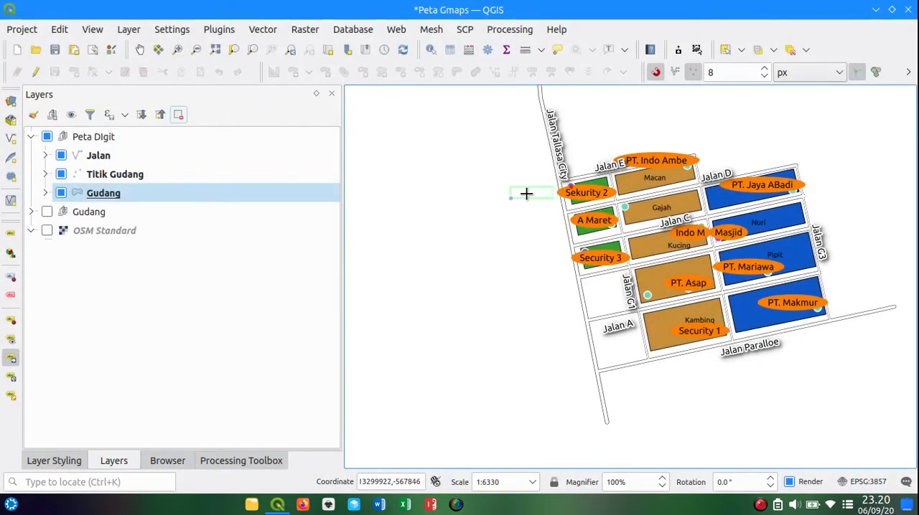
{"action": "left_click", "coordinate": [526, 194]}
Step: Move the A Maret and Security 3 labels west of Jalan Tallasa City, stacked below the Sekurity 2 label
{"action": "left_click", "coordinate": [579, 219]}
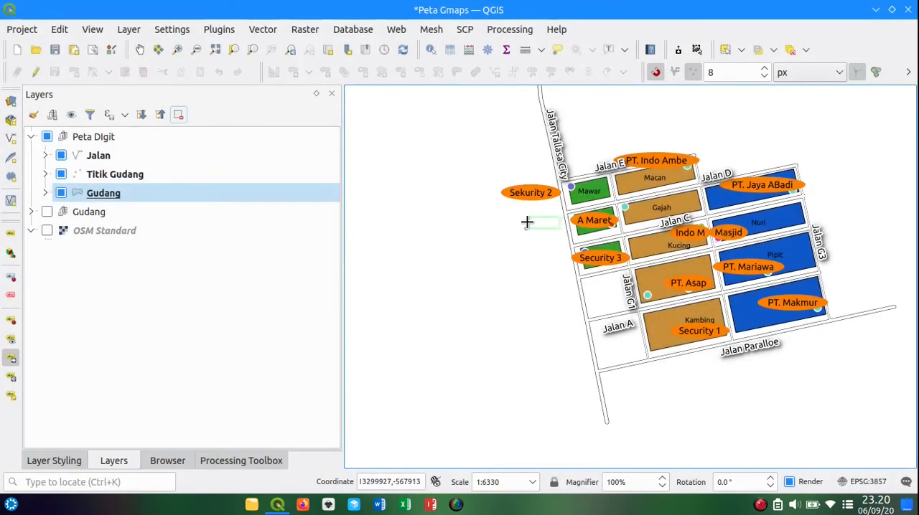
{"action": "left_click", "coordinate": [526, 215]}
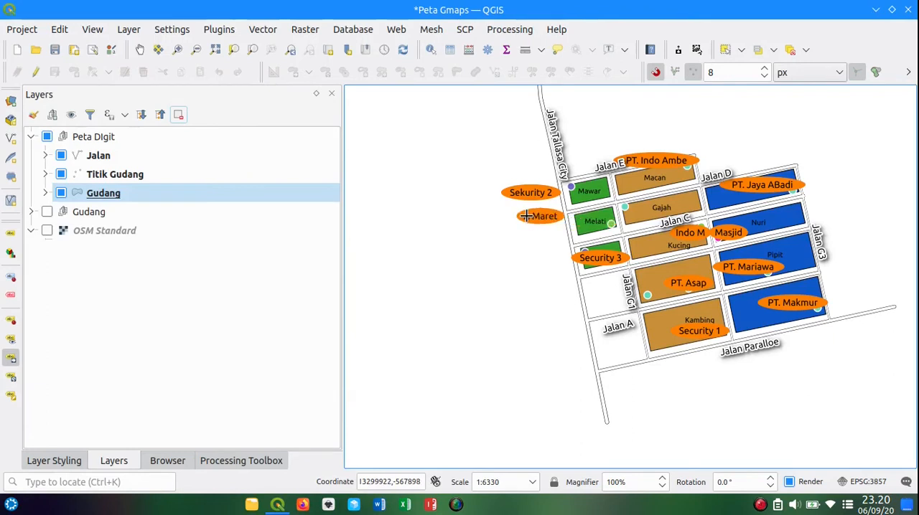
{"action": "left_click", "coordinate": [587, 256]}
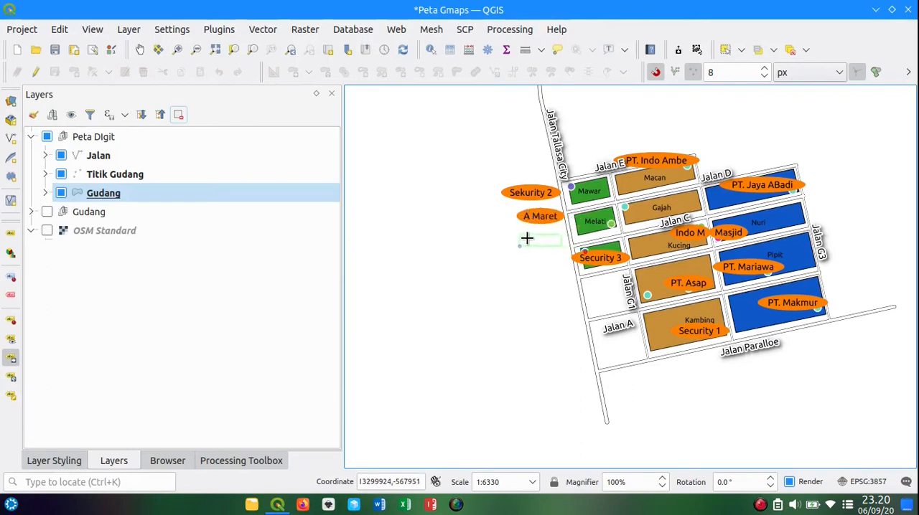
{"action": "left_click", "coordinate": [528, 239]}
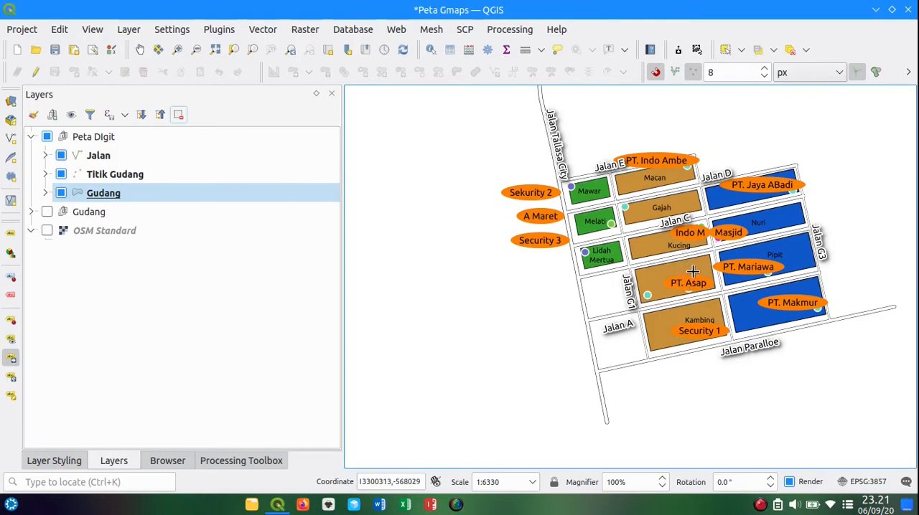
Step: Move the PT. Maju Mundur label above Jalan E and the PT. Indo Ambe label off the map blocks, northeast of Macan
{"action": "scroll", "coordinate": [619, 208], "scroll_direction": "up", "scroll_amount": 1}
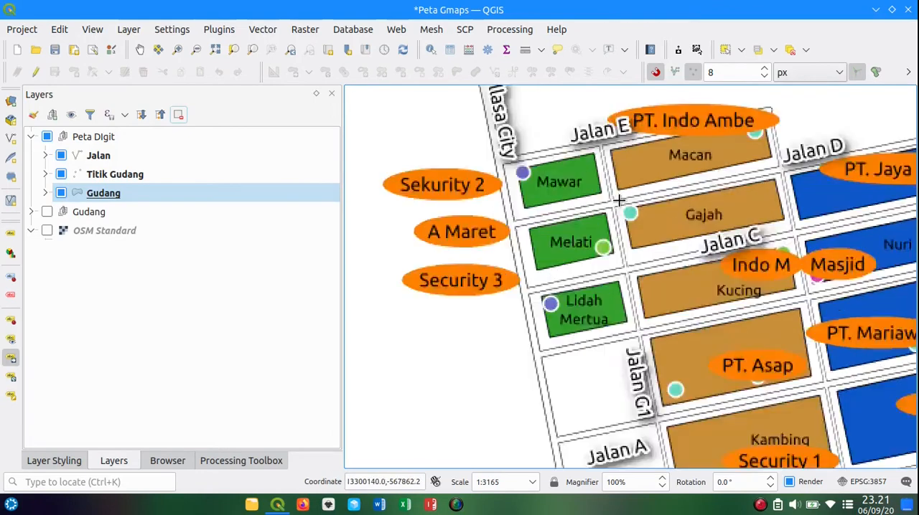
{"action": "scroll", "coordinate": [627, 208], "scroll_direction": "down", "scroll_amount": 1}
{"action": "scroll", "coordinate": [630, 210], "scroll_direction": "up", "scroll_amount": 1}
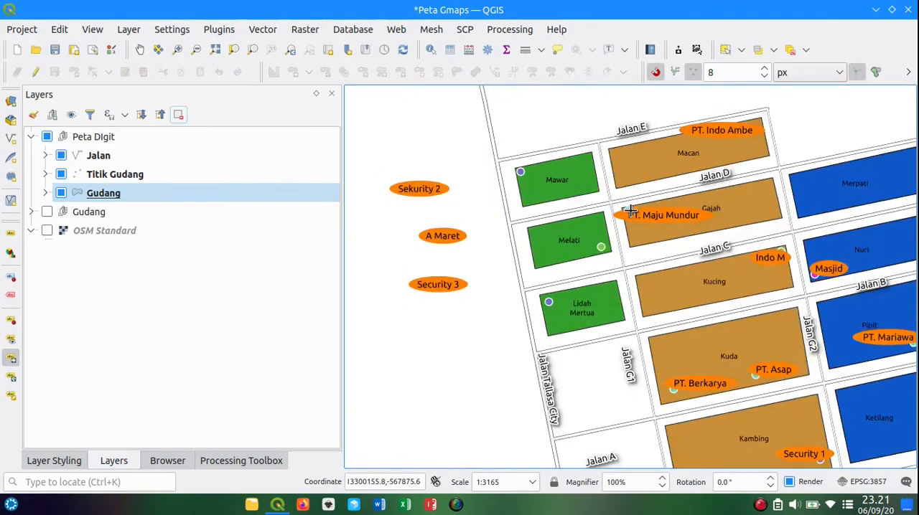
{"action": "left_click_drag", "start_coordinate": [663, 214], "coordinate": [621, 107]}
{"action": "scroll", "coordinate": [703, 180], "scroll_direction": "down", "scroll_amount": 1}
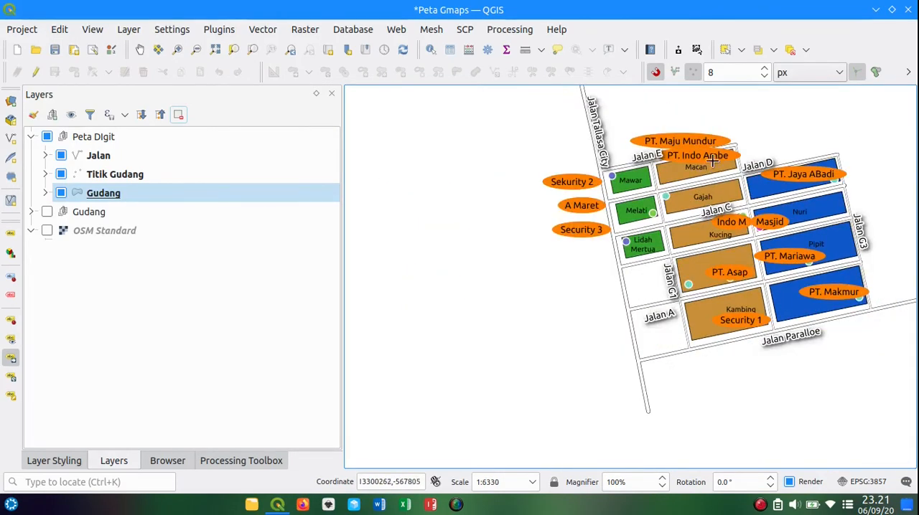
{"action": "left_click_drag", "start_coordinate": [708, 150], "coordinate": [770, 119]}
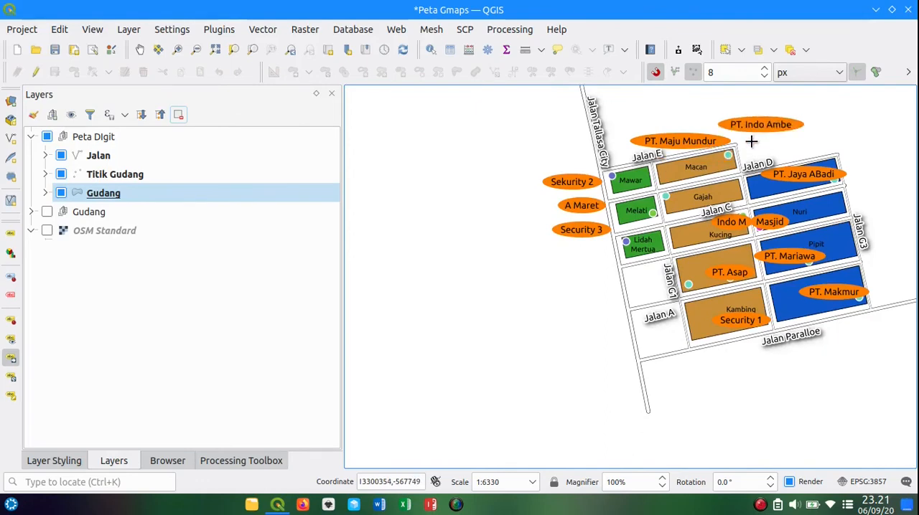
Step: Shift the Security 3 and A Maret labels farther down, leaving a gap beneath the Sekurity 2 label
{"action": "scroll", "coordinate": [760, 142], "scroll_direction": "down", "scroll_amount": 1}
{"action": "left_click_drag", "start_coordinate": [863, 186], "coordinate": [714, 213]}
{"action": "scroll", "coordinate": [589, 213], "scroll_direction": "up", "scroll_amount": 1}
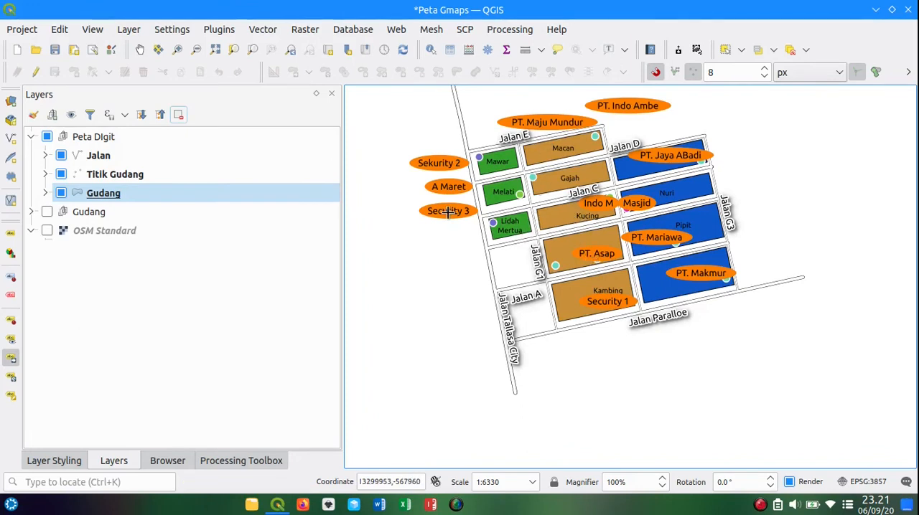
{"action": "left_click_drag", "start_coordinate": [448, 211], "coordinate": [448, 233]}
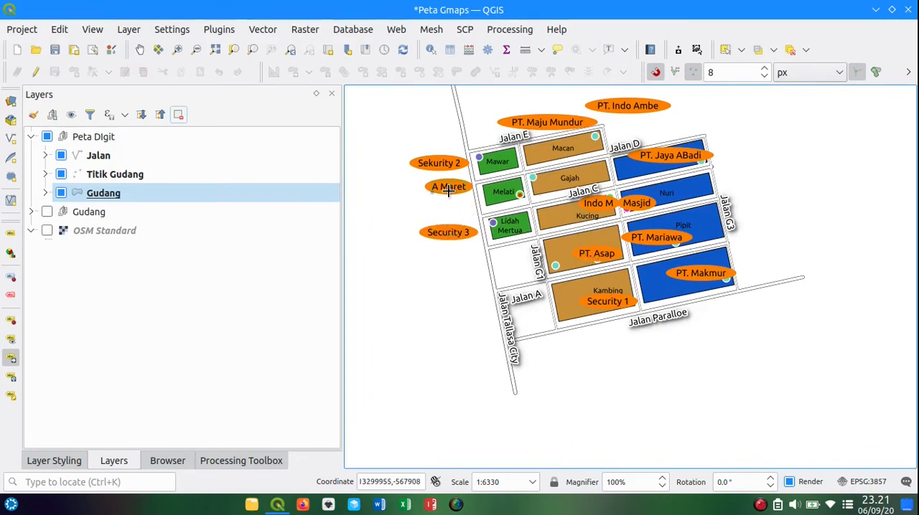
{"action": "left_click_drag", "start_coordinate": [448, 190], "coordinate": [450, 247]}
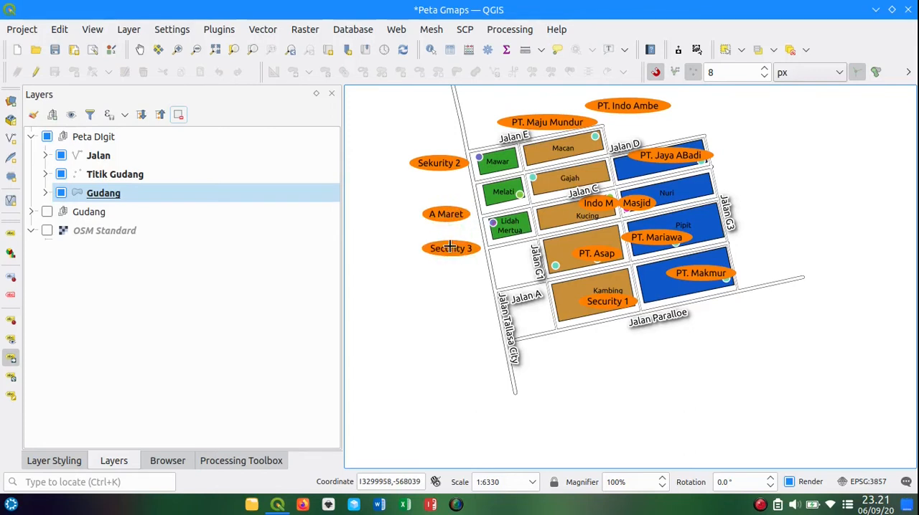
{"action": "left_click_drag", "start_coordinate": [446, 214], "coordinate": [451, 227]}
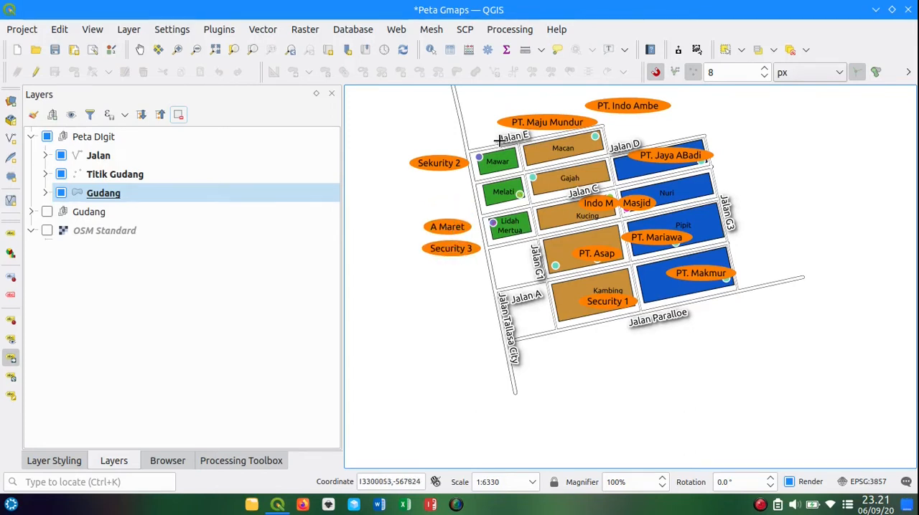
Step: Move the PT. Maju Mundur label west of Melati, between the Sekurity 2 and A Maret labels
{"action": "left_click_drag", "start_coordinate": [522, 122], "coordinate": [410, 186]}
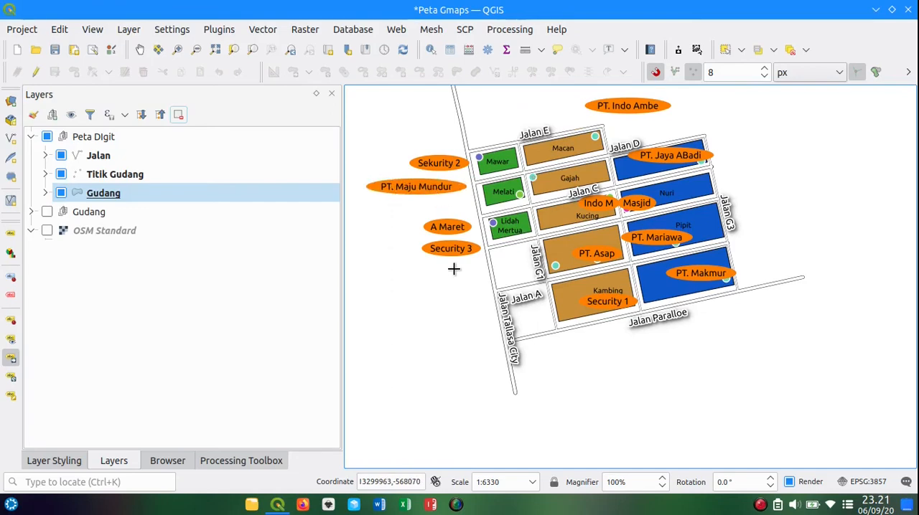
{"action": "left_click_drag", "start_coordinate": [453, 269], "coordinate": [550, 293]}
{"action": "scroll", "coordinate": [551, 291], "scroll_direction": "up", "scroll_amount": 1}
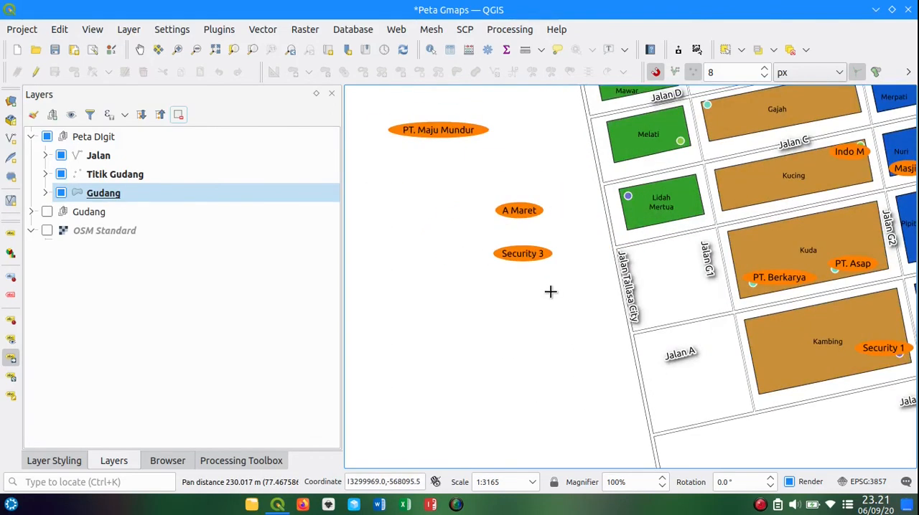
Step: Nudge the Sekurity 2 label farther west of Mawar and raise the A Maret label to just beneath PT. Maju Mundur
{"action": "scroll", "coordinate": [550, 291], "scroll_direction": "down", "scroll_amount": 1}
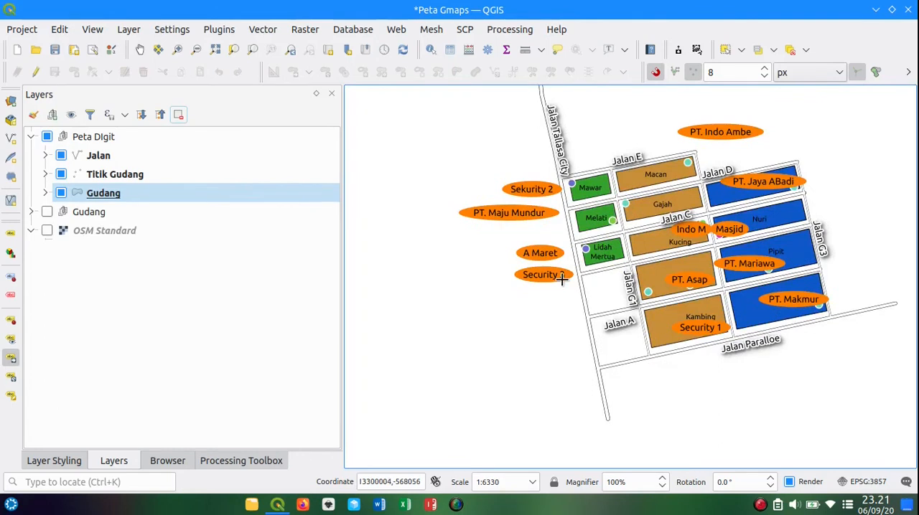
{"action": "left_click_drag", "start_coordinate": [534, 188], "coordinate": [532, 187]}
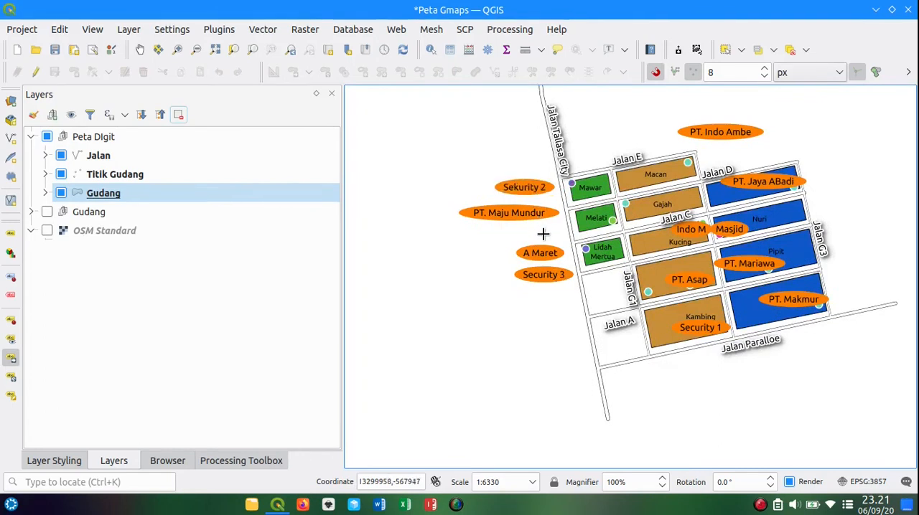
{"action": "left_click_drag", "start_coordinate": [545, 253], "coordinate": [547, 237]}
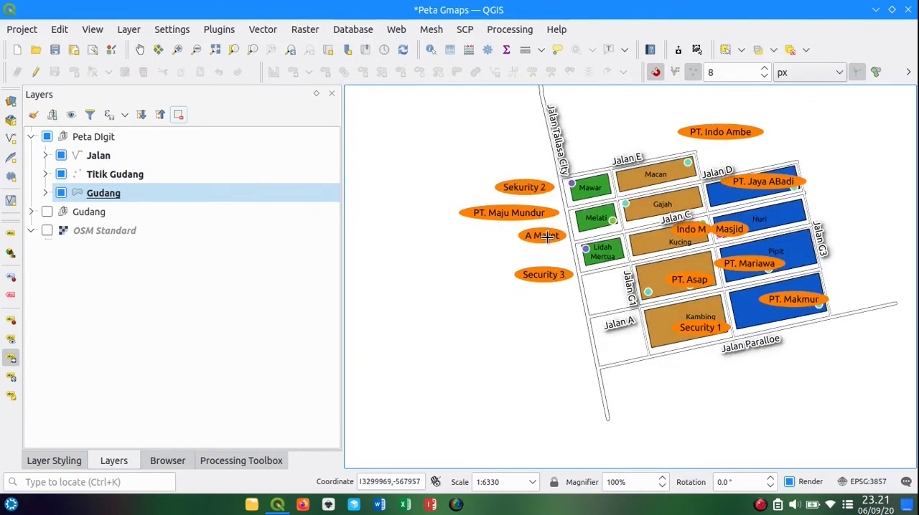
{"action": "left_click_drag", "start_coordinate": [536, 187], "coordinate": [534, 186]}
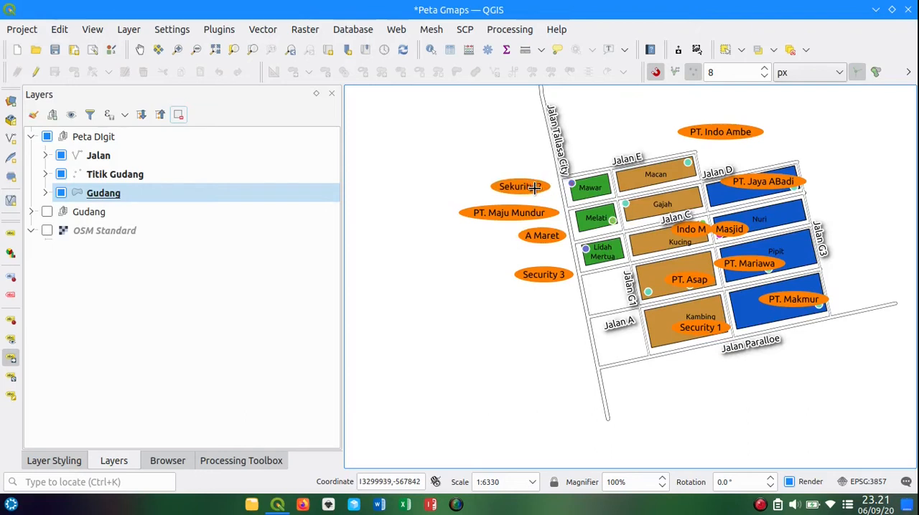
Step: Raise the Security 3 label to just beneath A Maret and stack the PT. Asap and Security 1 labels below it, west of Jalan Tallasa City
{"action": "left_click_drag", "start_coordinate": [550, 274], "coordinate": [550, 257]}
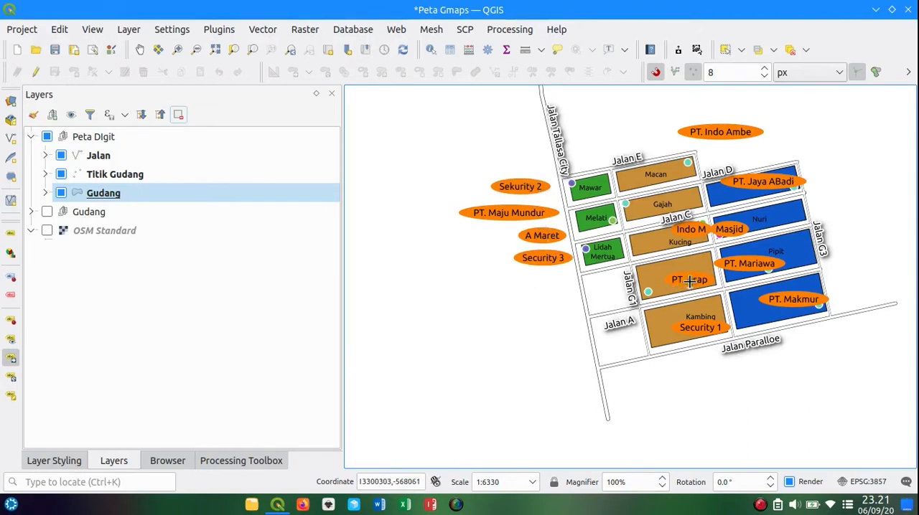
{"action": "mouse_move", "coordinate": [689, 281]}
{"action": "left_mouse_down"}
{"action": "mouse_move", "coordinate": [543, 281]}
{"action": "mouse_move", "coordinate": [550, 283]}
{"action": "left_mouse_up"}
{"action": "left_click_drag", "start_coordinate": [691, 319], "coordinate": [560, 307]}
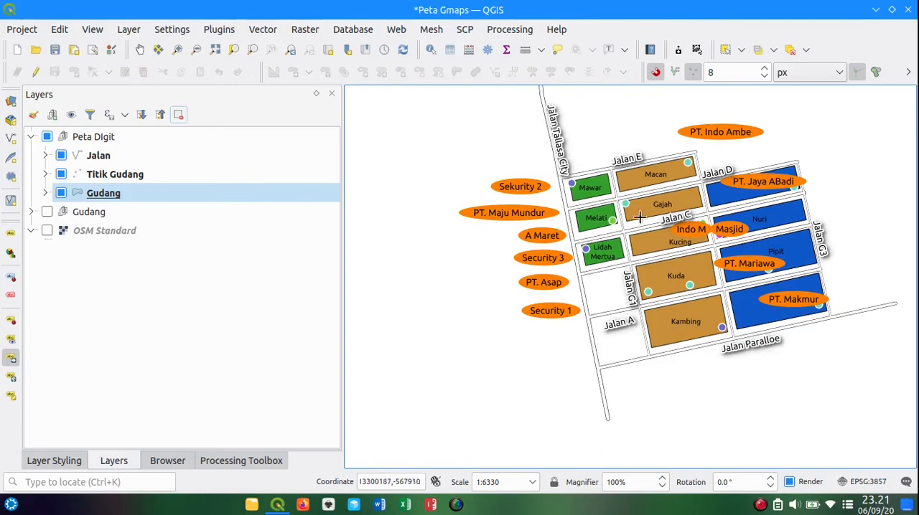
Step: Shift the PT. Indo Ambe label northwest to sit above Macan and move the PT. Jaya ABadi label off Merpati to its northeast
{"action": "left_click_drag", "start_coordinate": [849, 231], "coordinate": [739, 268]}
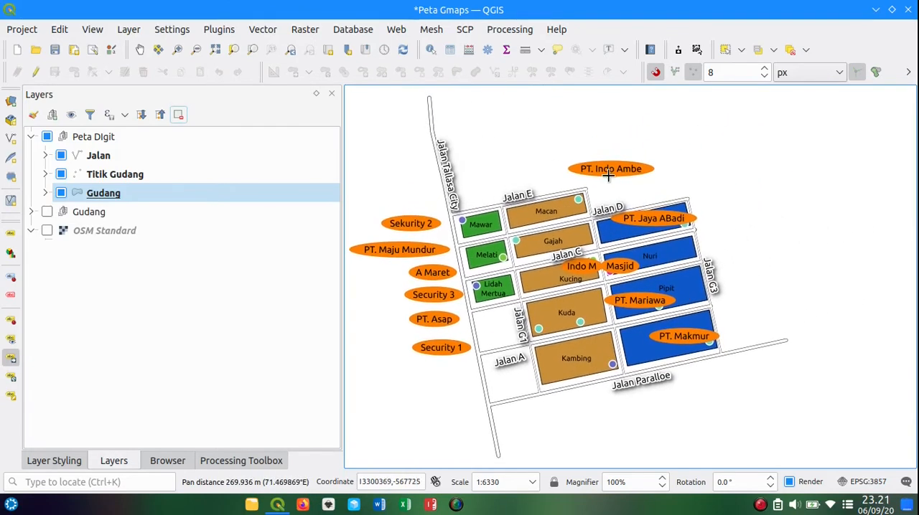
{"action": "left_click_drag", "start_coordinate": [614, 169], "coordinate": [567, 161]}
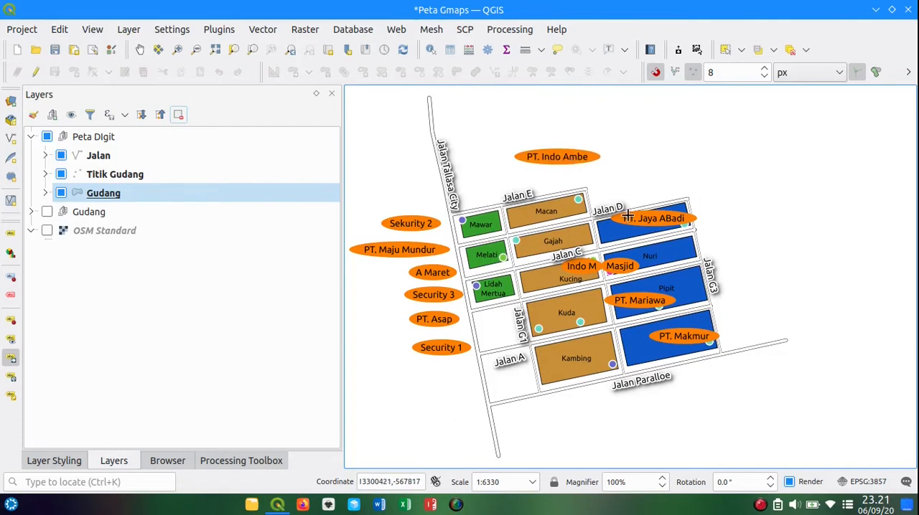
{"action": "left_click_drag", "start_coordinate": [648, 218], "coordinate": [736, 187]}
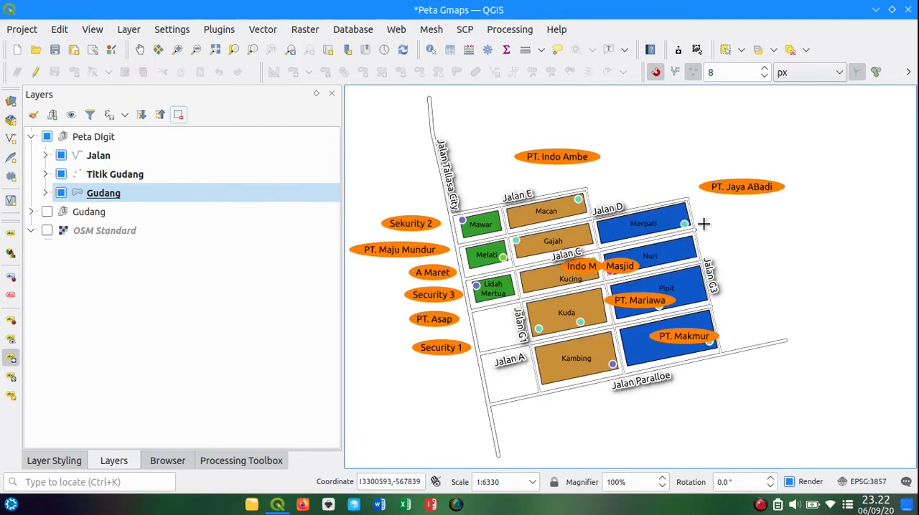
Step: Move the PT. Makmur and PT. Mariawa labels off the blue blocks to the area east of Jalan G3, with PT. Mariawa above PT. Makmur
{"action": "left_click", "coordinate": [686, 334]}
{"action": "left_click", "coordinate": [776, 276]}
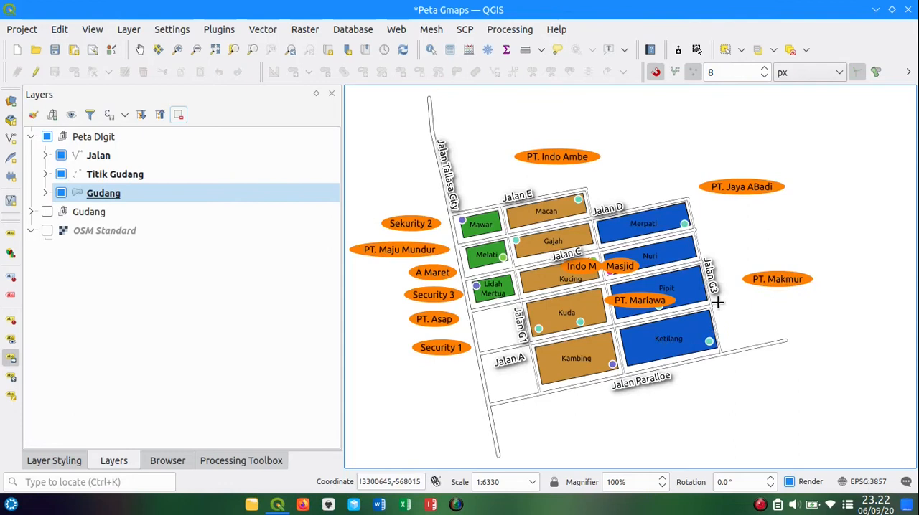
{"action": "left_click", "coordinate": [650, 294]}
{"action": "left_click", "coordinate": [769, 249]}
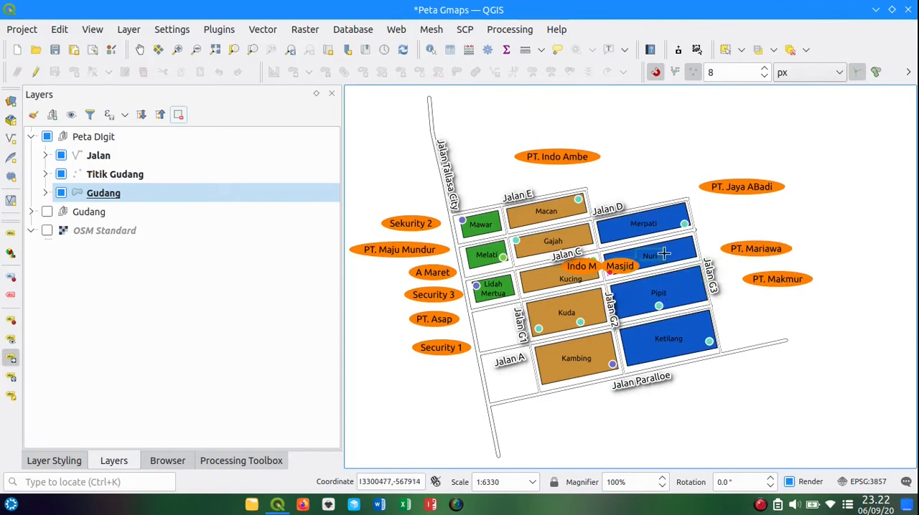
Step: Move the Masjid label east of the blocks between PT. Jaya ABadi and PT. Mariawa, and the Indo M label above Jalan D
{"action": "left_click", "coordinate": [735, 226]}
{"action": "left_click", "coordinate": [609, 270]}
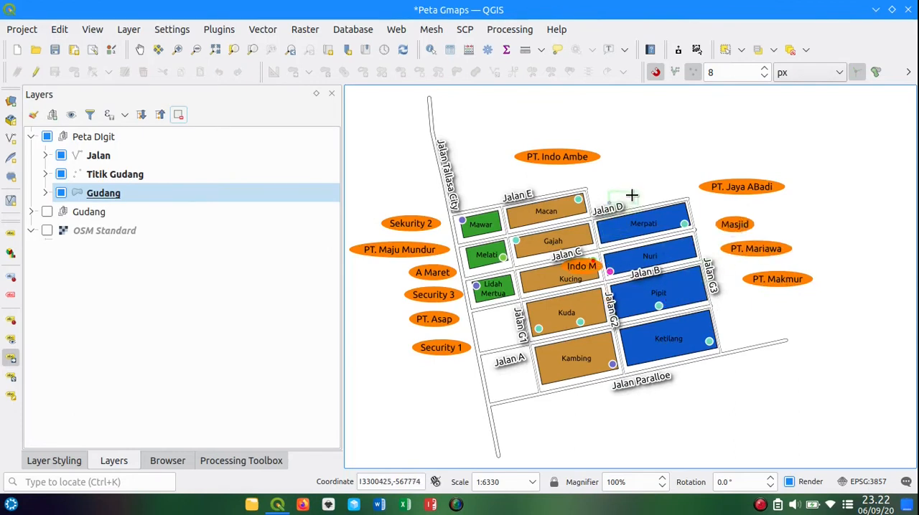
{"action": "left_click", "coordinate": [630, 173]}
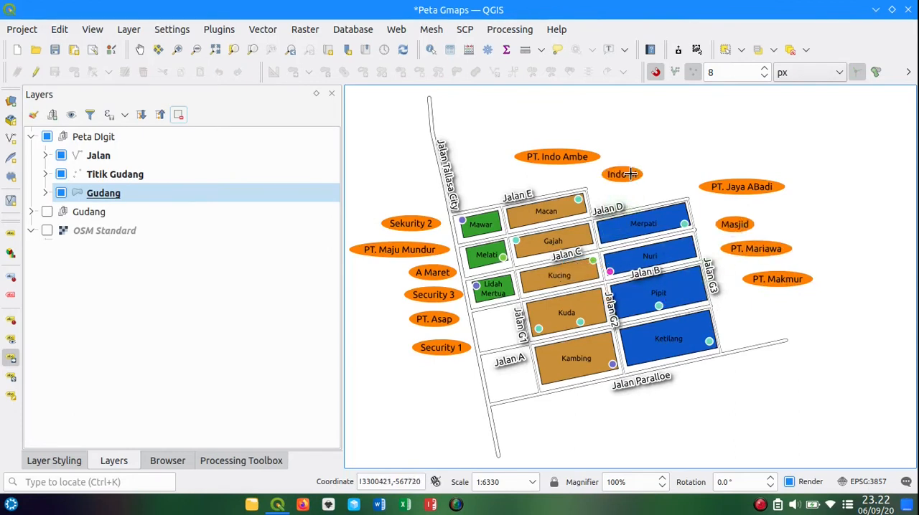
Step: Bring the PT. Jaya ABadi, Masjid, PT. Mariawa and PT. Makmur labels closer to the blue blocks in a tighter, evenly spaced stack
{"action": "left_click", "coordinate": [729, 188]}
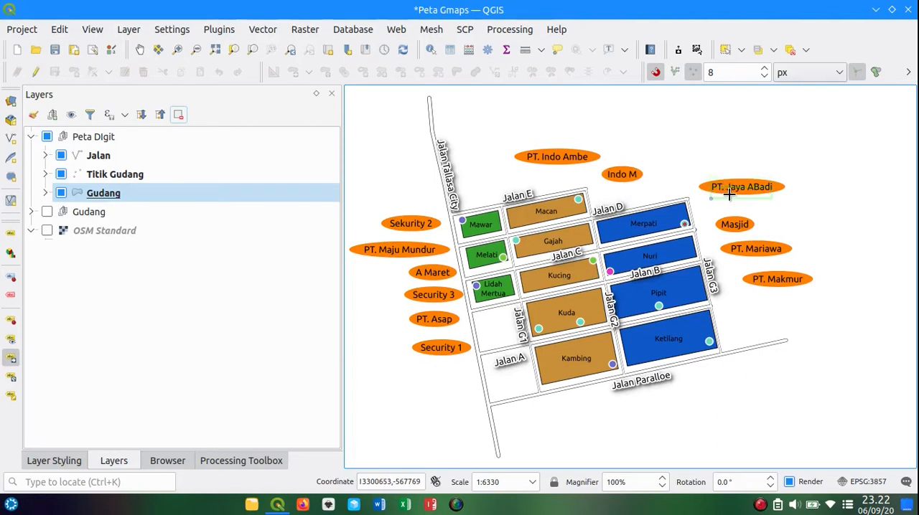
{"action": "left_click", "coordinate": [719, 193]}
{"action": "left_click", "coordinate": [729, 219]}
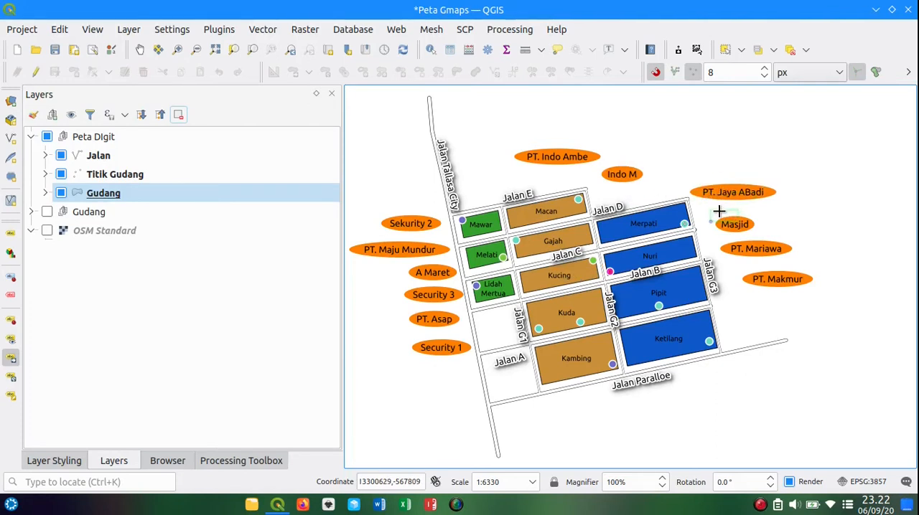
{"action": "left_click", "coordinate": [718, 208]}
{"action": "left_click", "coordinate": [745, 248]}
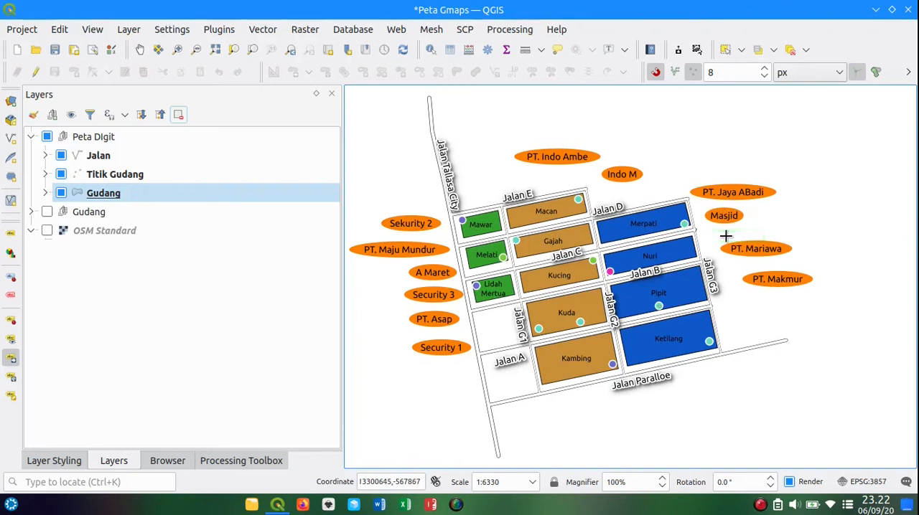
{"action": "left_click", "coordinate": [725, 235]}
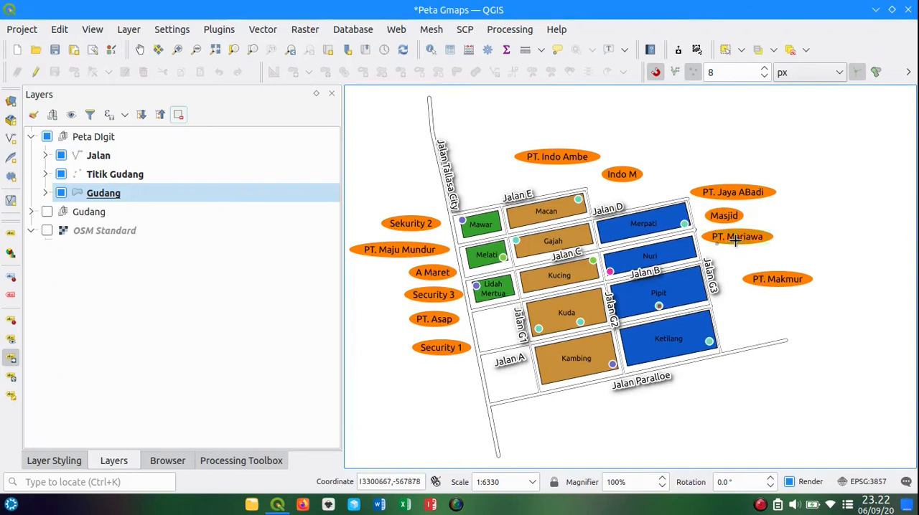
{"action": "left_click", "coordinate": [755, 278]}
{"action": "left_click", "coordinate": [732, 264]}
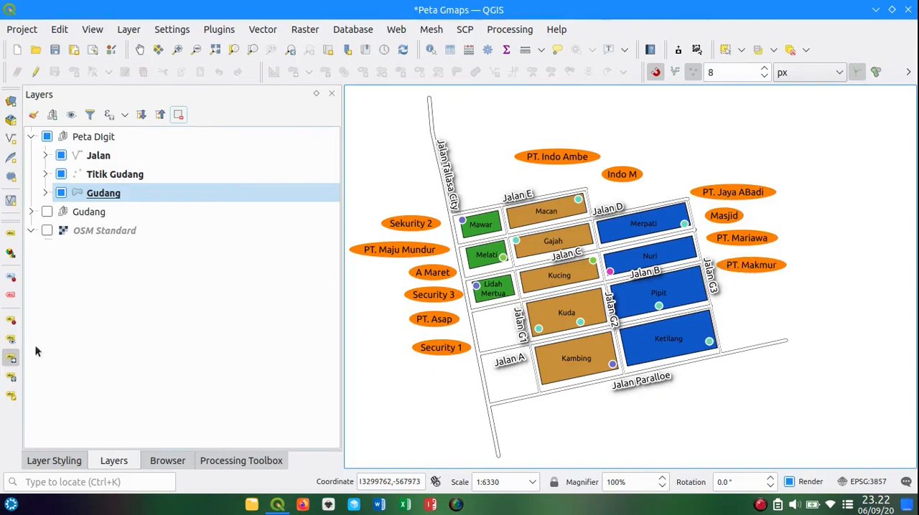
Step: Rotate the Sekurity 2 and PT. Maju Mundur labels slightly counterclockwise to follow the slant of the blocks
{"action": "left_click", "coordinate": [11, 376]}
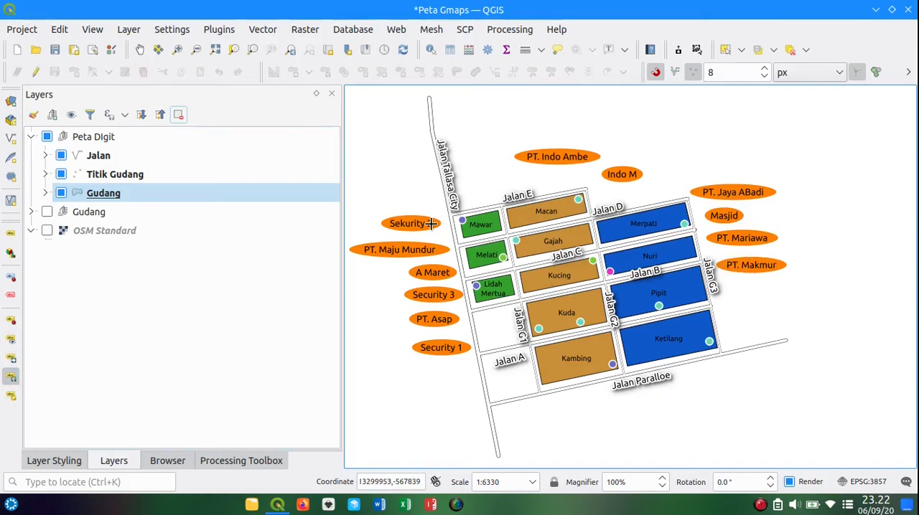
{"action": "left_click", "coordinate": [431, 224]}
{"action": "left_click", "coordinate": [434, 223]}
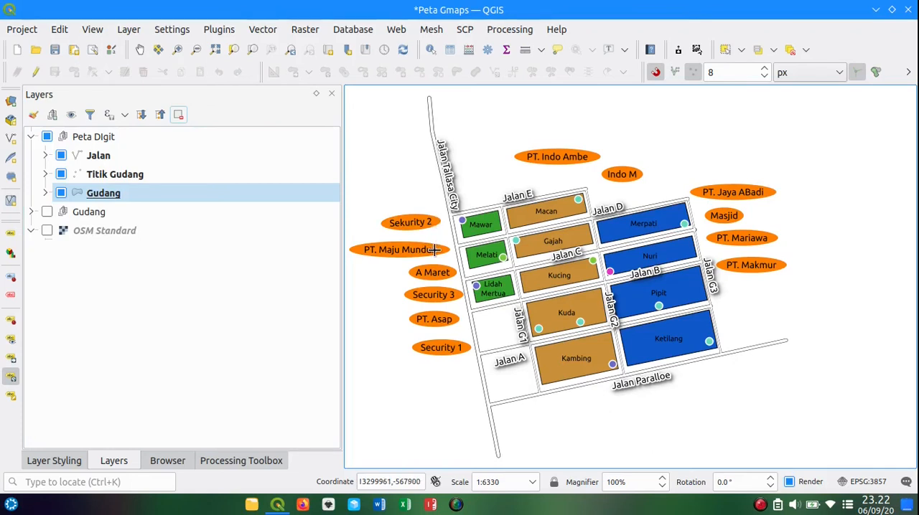
{"action": "left_click", "coordinate": [435, 250]}
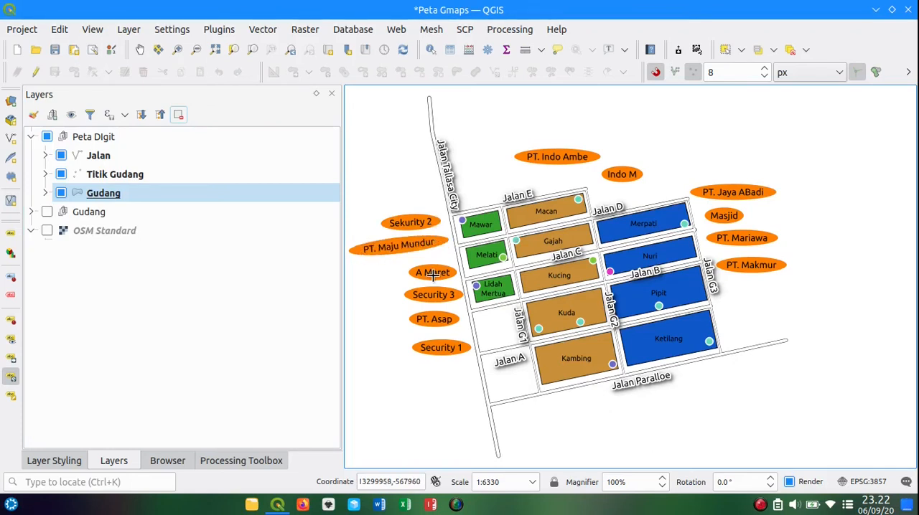
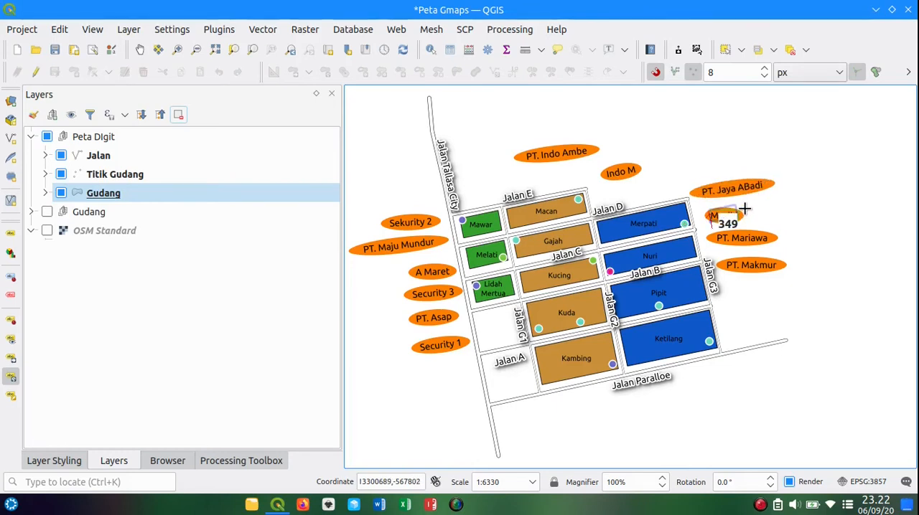
Step: Rotate the PT. Mariawa and PT. Makmur labels slightly counterclockwise to follow the slant of the blocks
{"action": "left_click", "coordinate": [774, 249]}
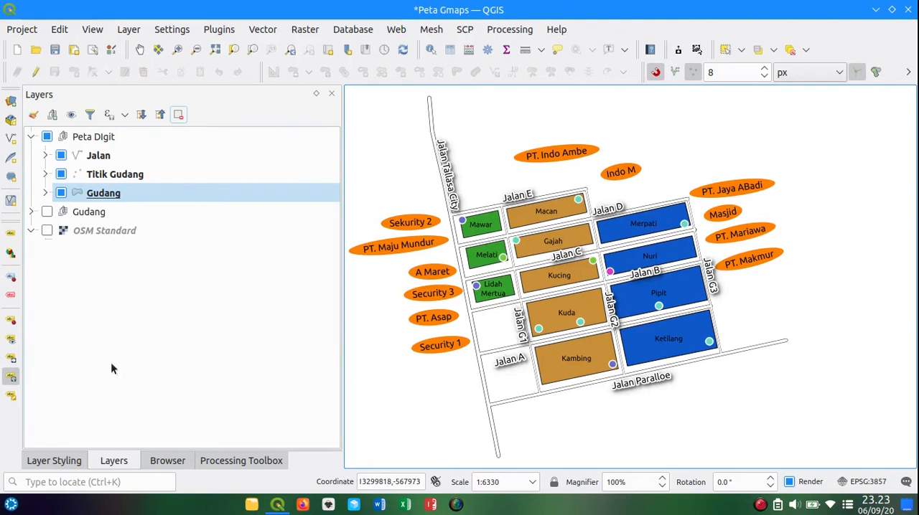
{"action": "left_click", "coordinate": [60, 462]}
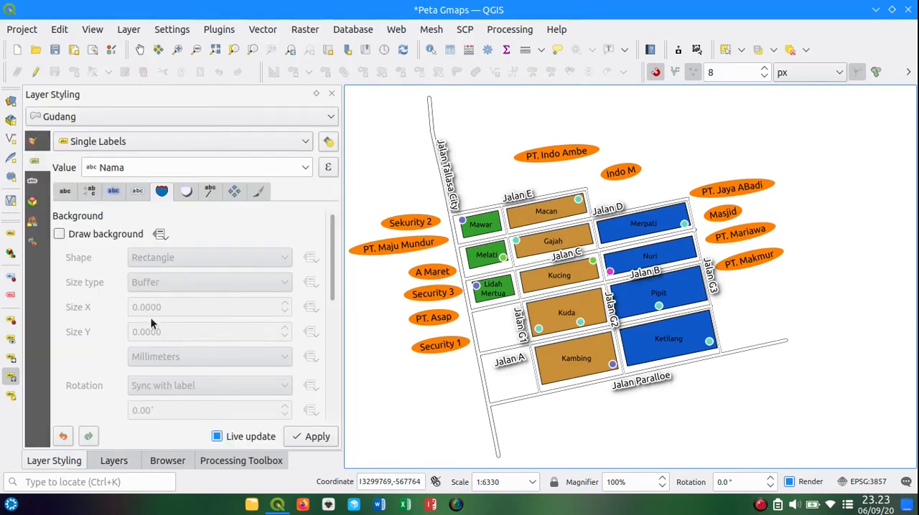
{"action": "left_click", "coordinate": [207, 192]}
{"action": "left_click", "coordinate": [102, 237]}
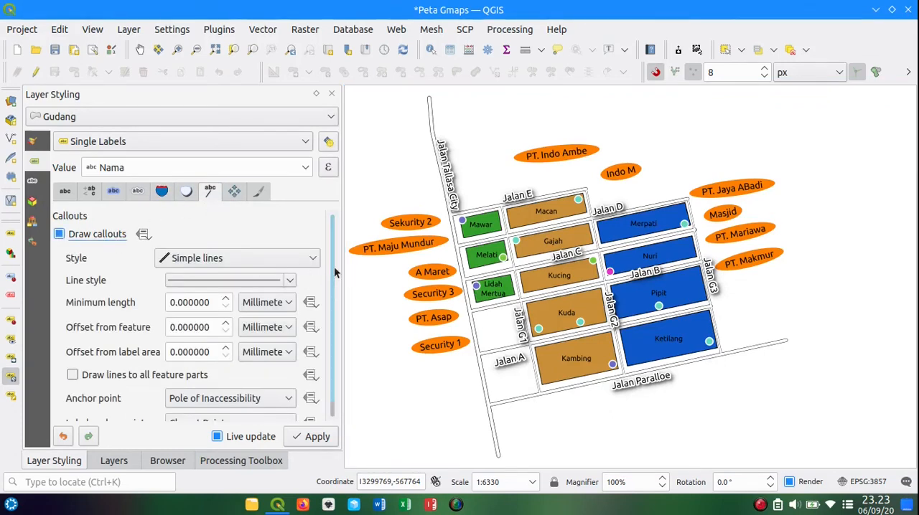
{"action": "scroll", "coordinate": [333, 276], "scroll_direction": "down", "scroll_amount": 1}
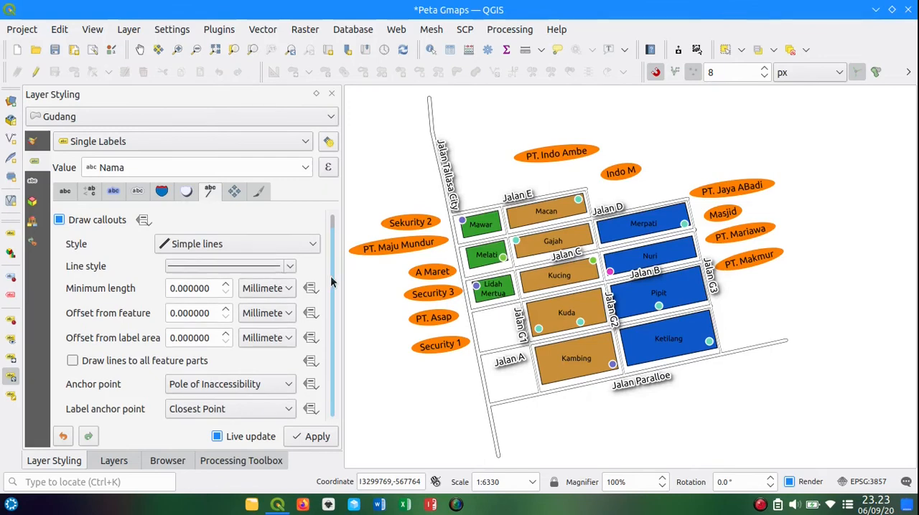
{"action": "scroll", "coordinate": [333, 282], "scroll_direction": "up", "scroll_amount": 1}
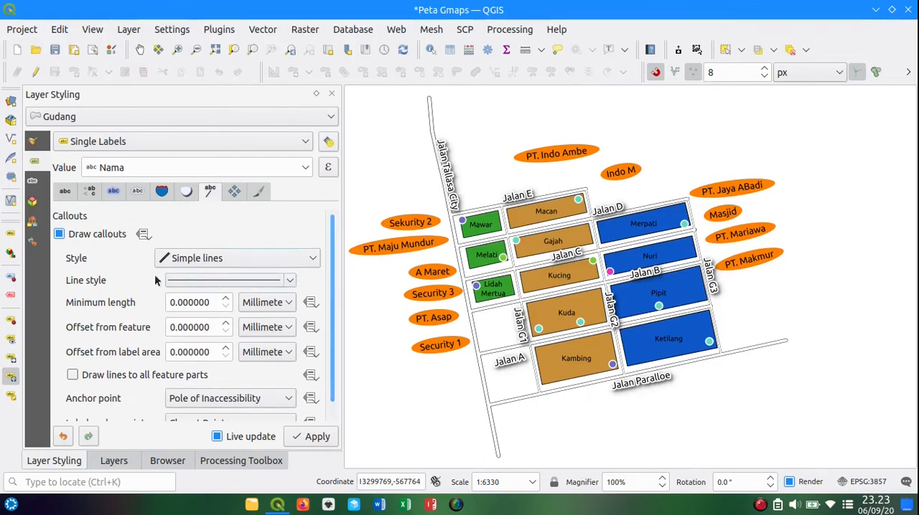
{"action": "left_click", "coordinate": [289, 283]}
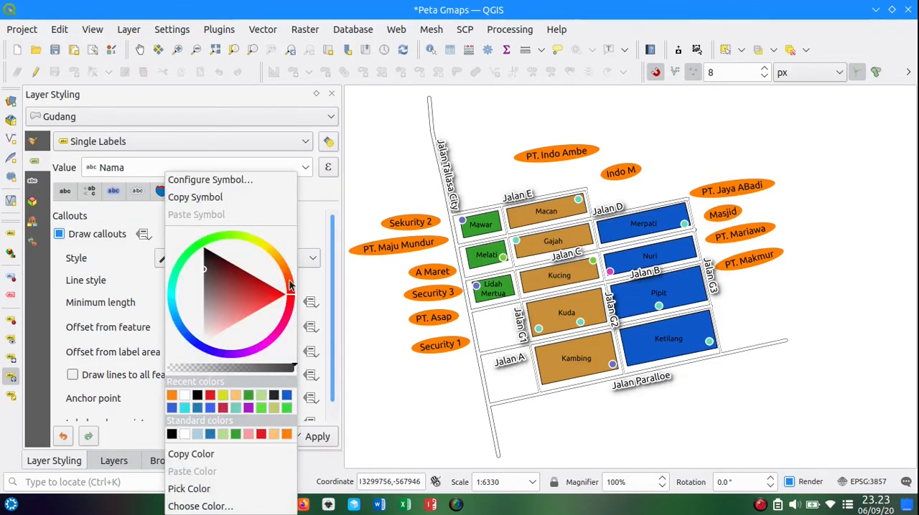
{"action": "left_click", "coordinate": [237, 181]}
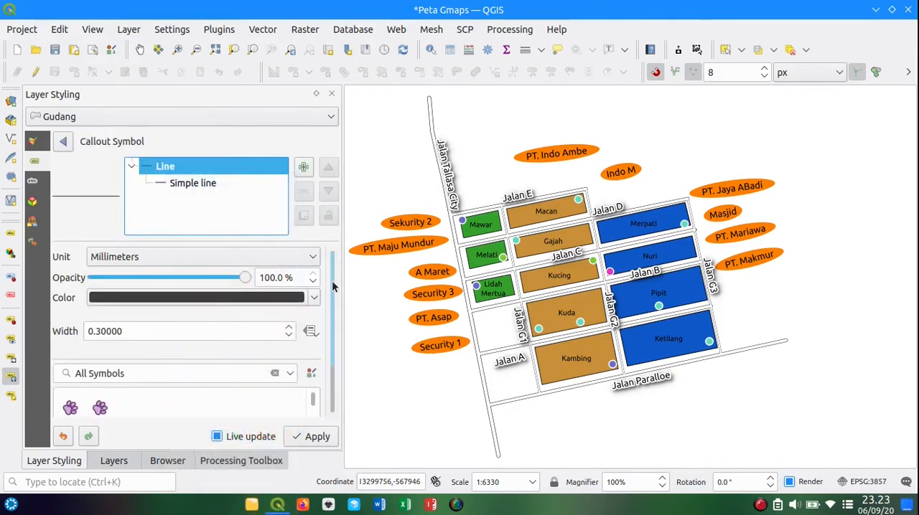
{"action": "left_click_drag", "start_coordinate": [332, 280], "coordinate": [332, 338]}
{"action": "left_click", "coordinate": [158, 352]}
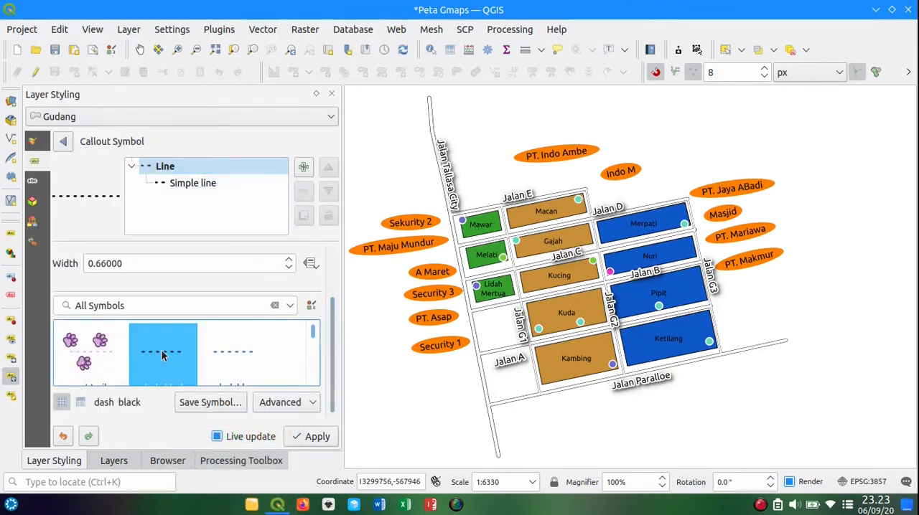
{"action": "left_click", "coordinate": [289, 267]}
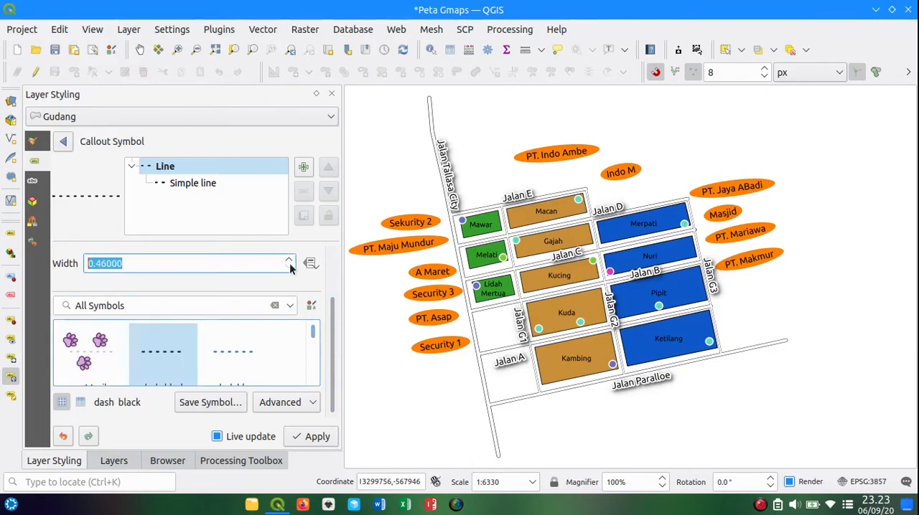
{"action": "left_click", "coordinate": [307, 437]}
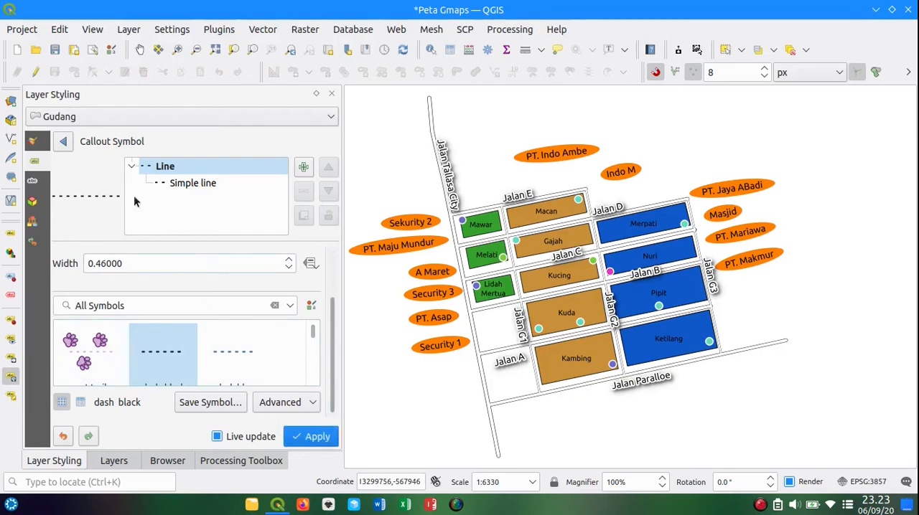
{"action": "left_click", "coordinate": [66, 141]}
{"action": "left_click", "coordinate": [104, 236]}
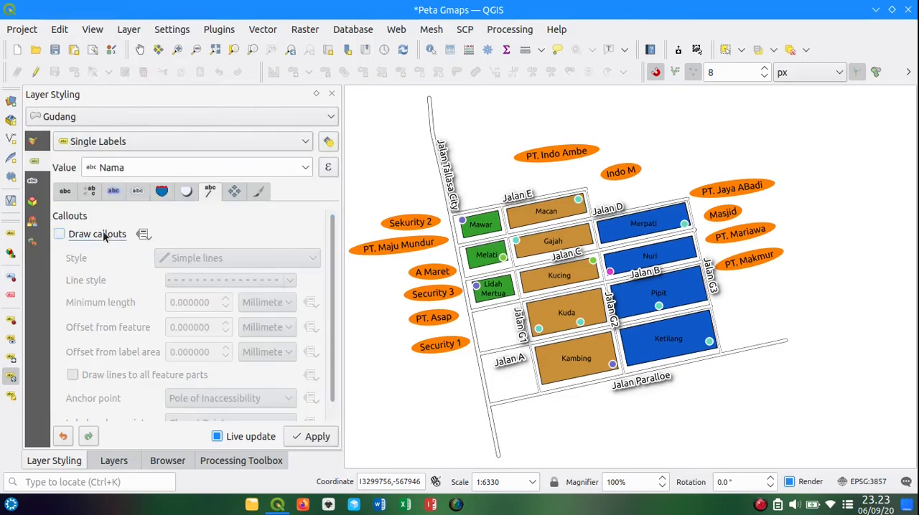
Step: Switch the styling to the Titik Gudang layer and enable callouts for its labels
{"action": "left_click", "coordinate": [253, 120]}
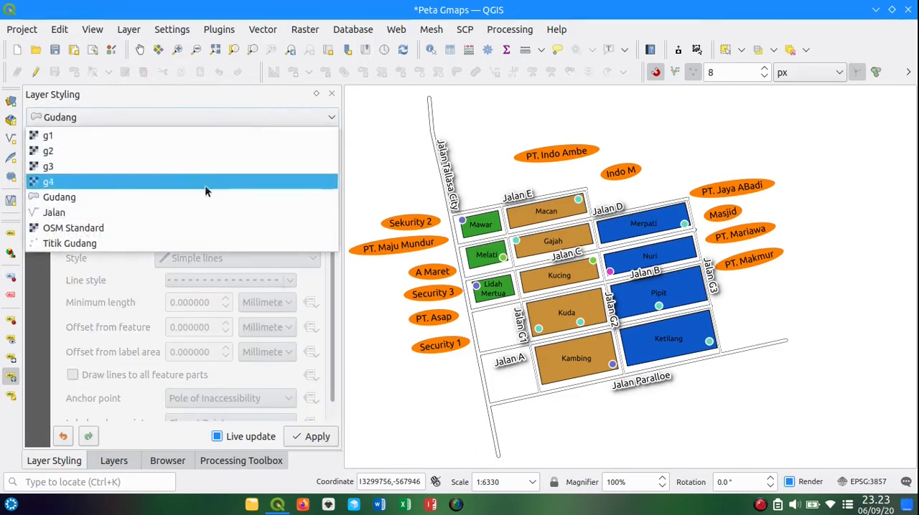
{"action": "left_click", "coordinate": [174, 242]}
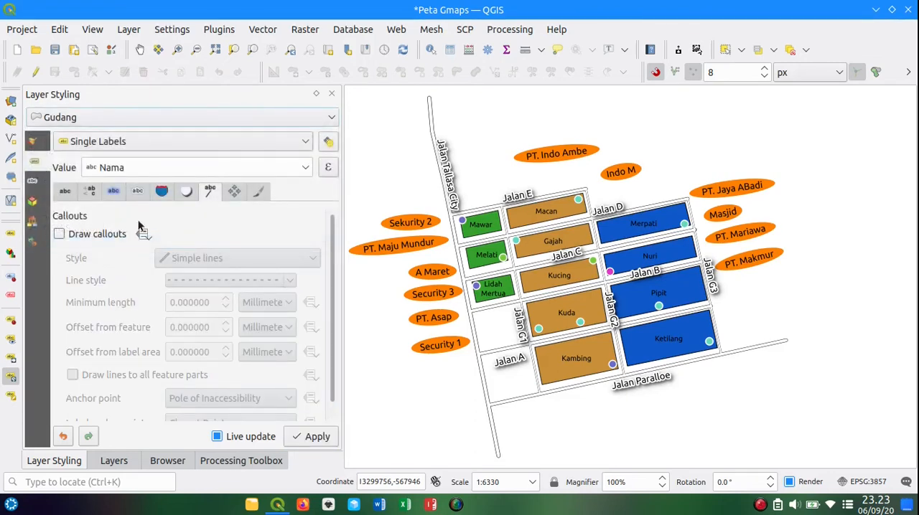
{"action": "left_click", "coordinate": [99, 235]}
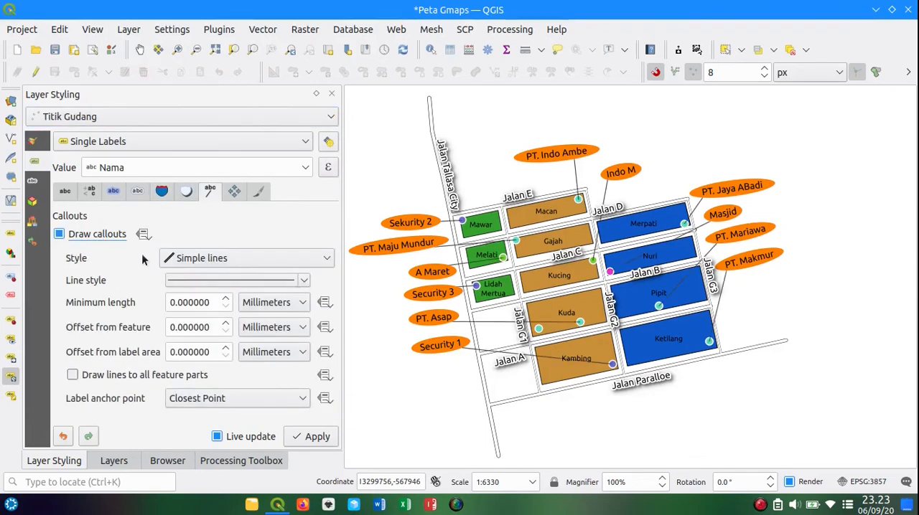
Step: Style the Titik Gudang callout lines with the dash black symbol at a width of 0.26 mm and apply it
{"action": "left_click", "coordinate": [303, 282]}
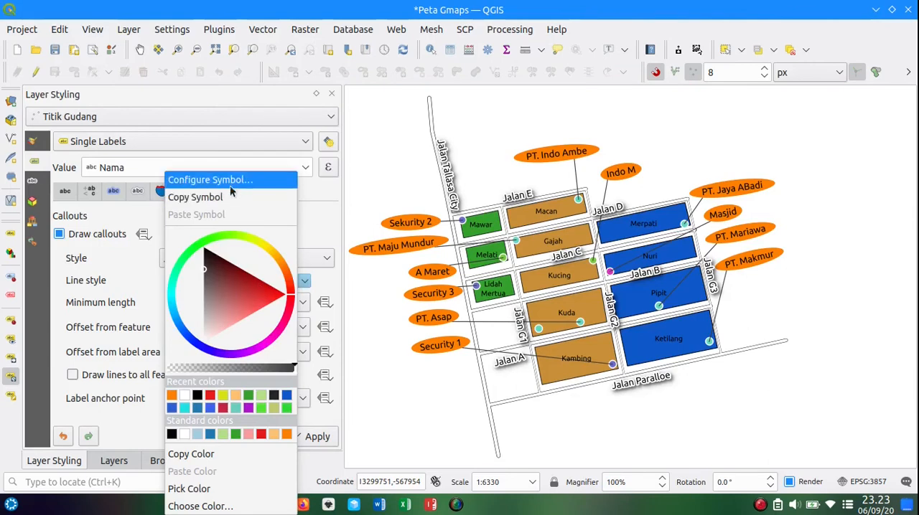
{"action": "left_click", "coordinate": [231, 182]}
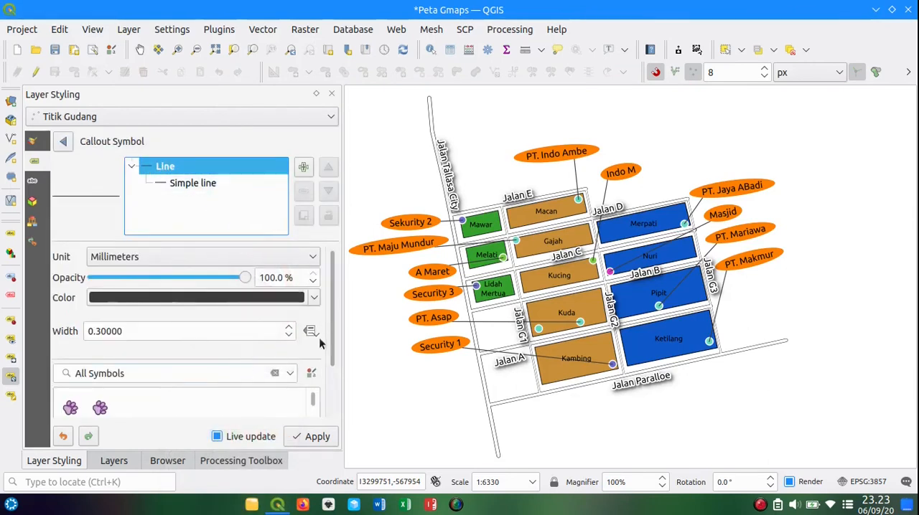
{"action": "scroll", "coordinate": [333, 308], "scroll_direction": "down", "scroll_amount": 2}
{"action": "left_click", "coordinate": [163, 355]}
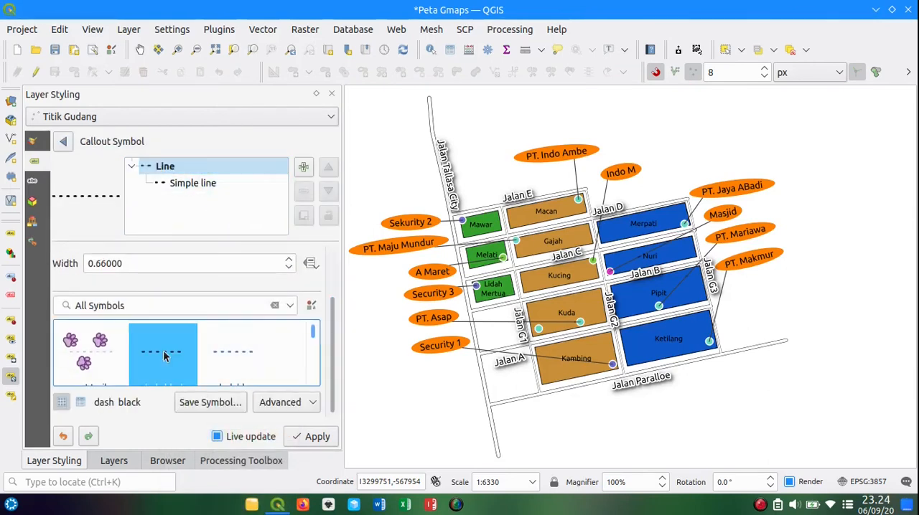
{"action": "left_click", "coordinate": [287, 268]}
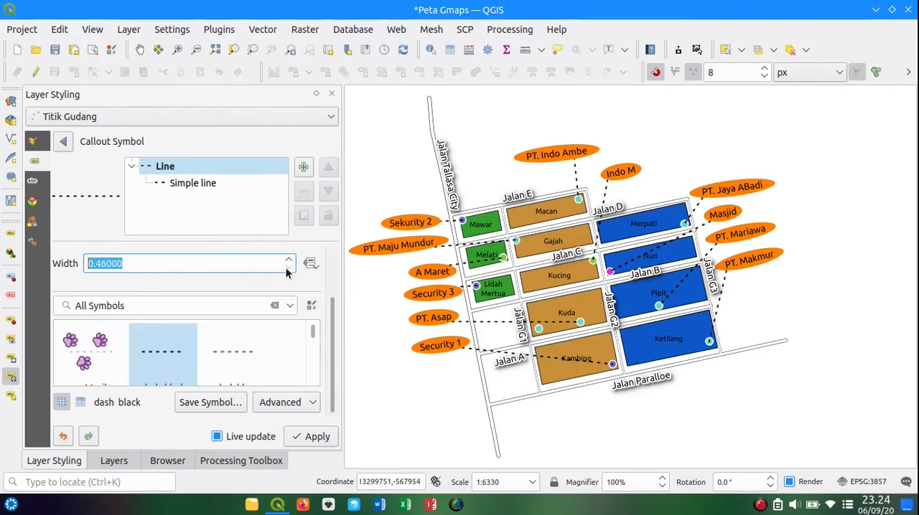
{"action": "left_click", "coordinate": [287, 271]}
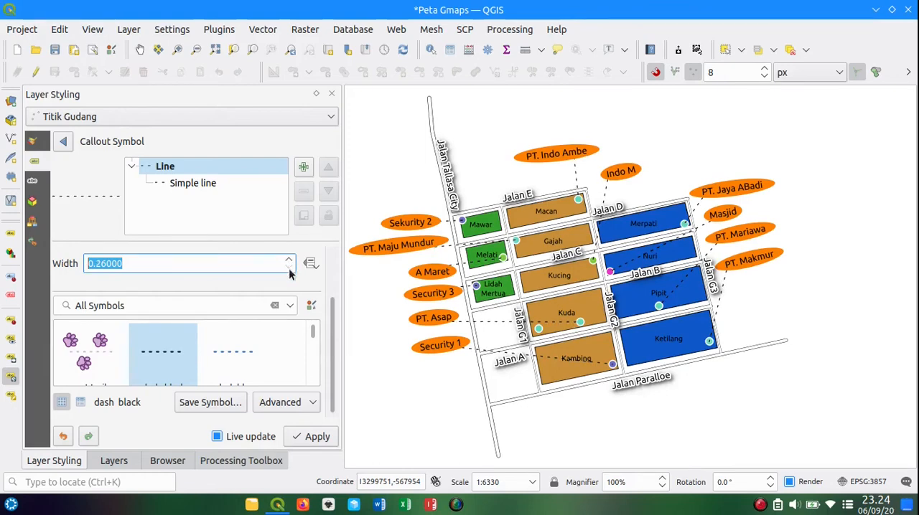
{"action": "left_click", "coordinate": [311, 437]}
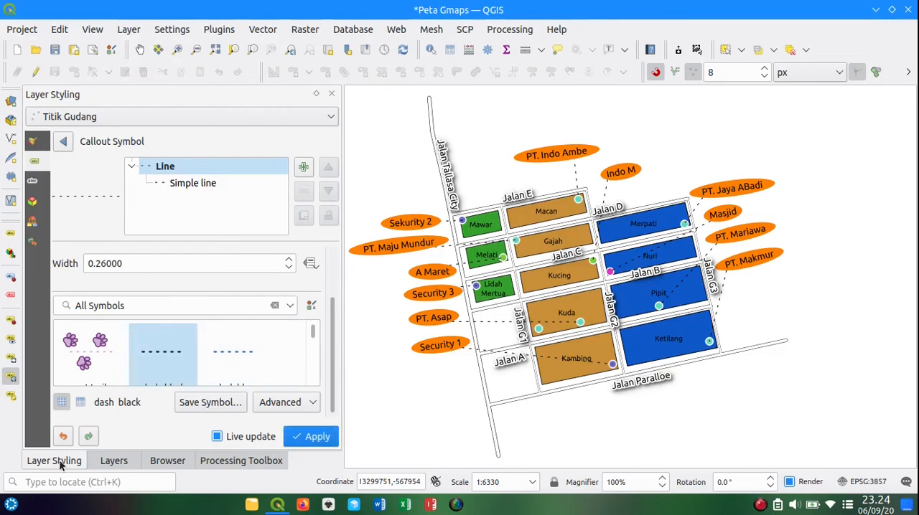
Step: Return to the layer list and narrow its panel to give the map canvas more room
{"action": "left_click", "coordinate": [115, 462]}
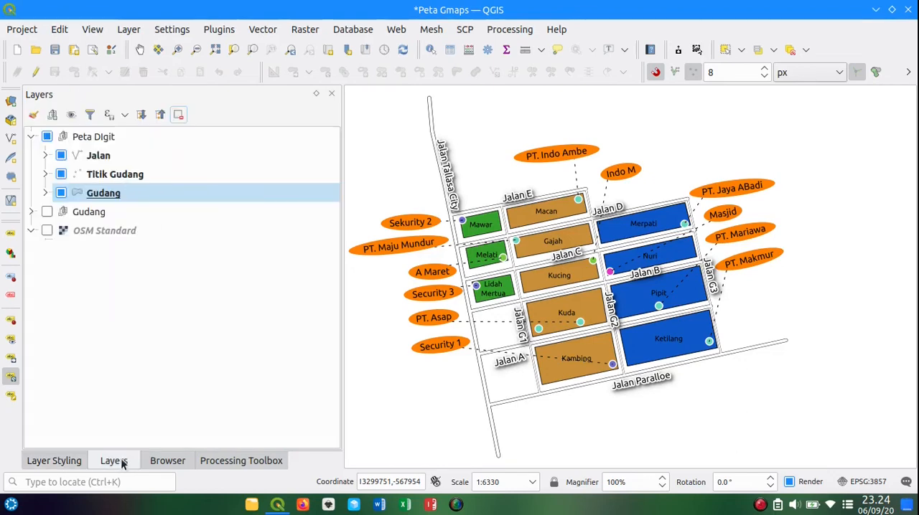
{"action": "left_click", "coordinate": [139, 49]}
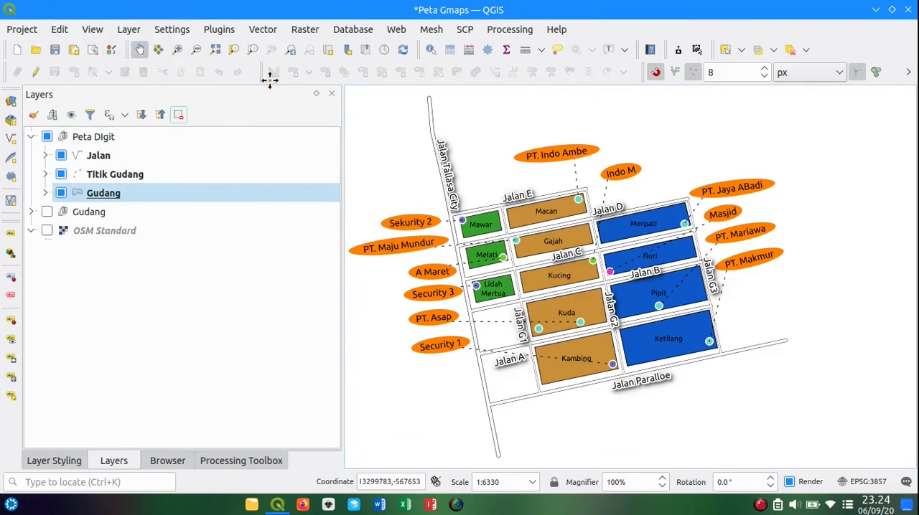
{"action": "left_click_drag", "start_coordinate": [387, 169], "coordinate": [421, 165]}
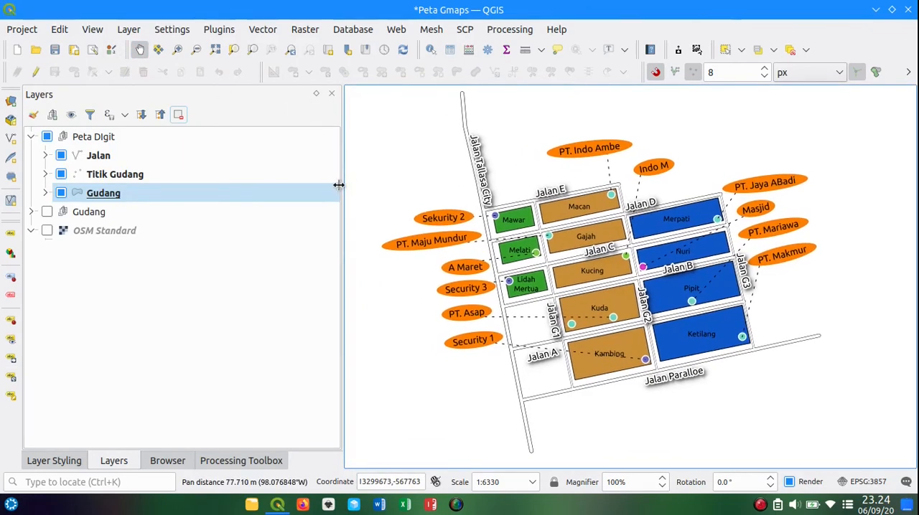
{"action": "left_click_drag", "start_coordinate": [340, 185], "coordinate": [206, 189]}
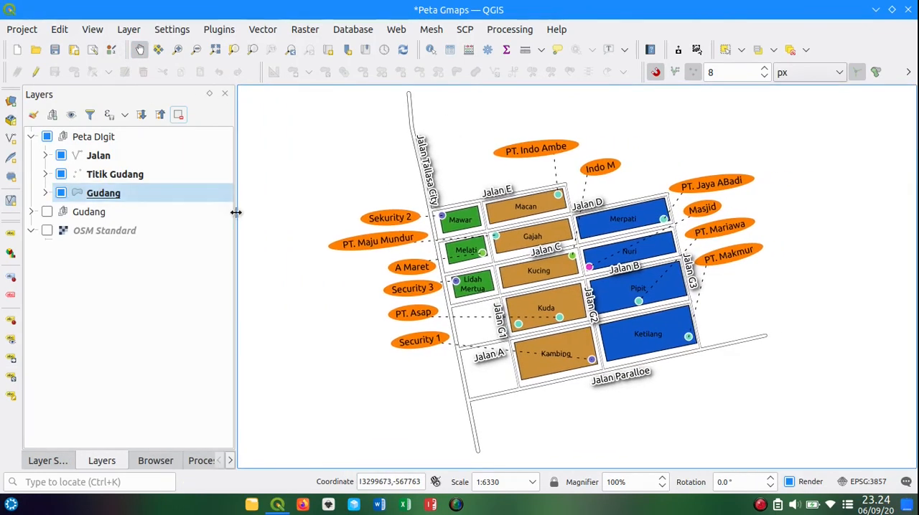
Step: Move the A Maret label up under PT. Maju Mundur and tilt A Maret, Security 3, PT. Asap and Security 1 slightly counterclockwise
{"action": "left_click", "coordinate": [11, 358]}
{"action": "left_click_drag", "start_coordinate": [427, 266], "coordinate": [434, 304]}
{"action": "left_click", "coordinate": [13, 377]}
{"action": "left_click_drag", "start_coordinate": [439, 341], "coordinate": [443, 335]}
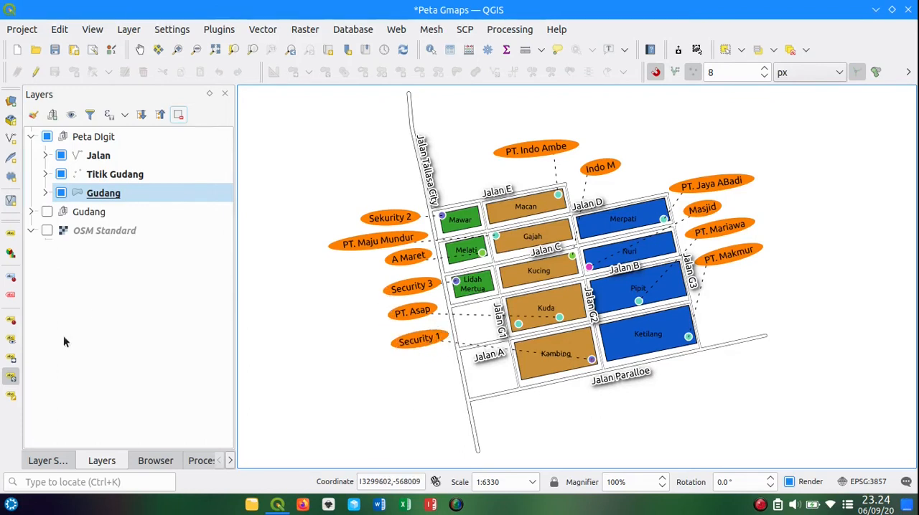
Step: Shift the Security 3 label slightly west under A Maret and move PT. Asap up closer beneath it
{"action": "left_click", "coordinate": [11, 358]}
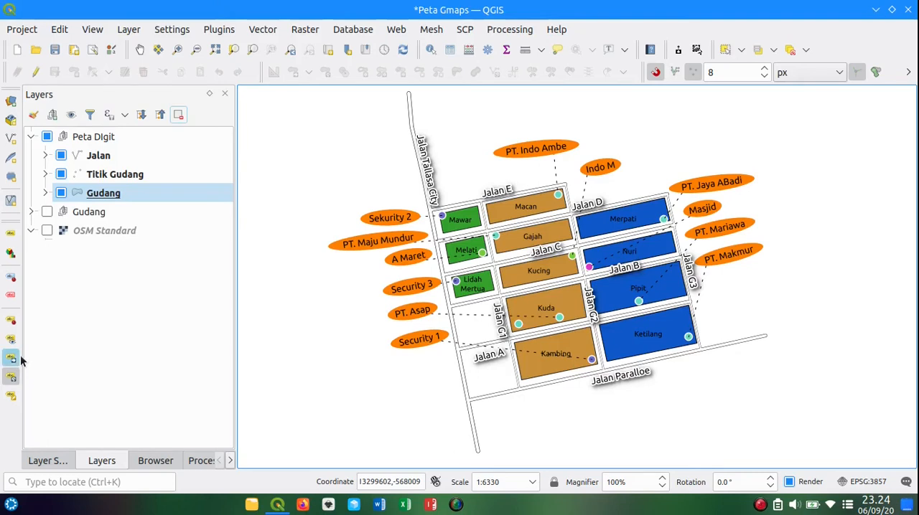
{"action": "left_click", "coordinate": [411, 283]}
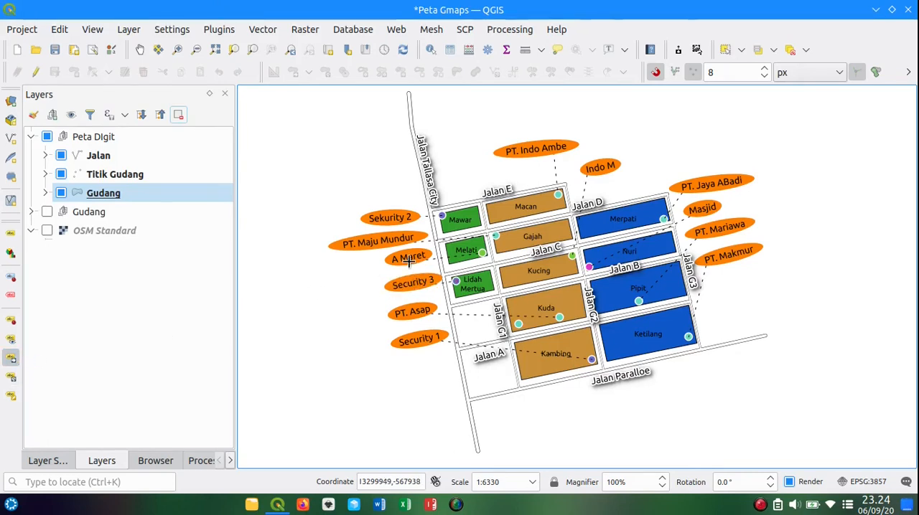
{"action": "left_click", "coordinate": [417, 284]}
{"action": "left_click", "coordinate": [413, 283]}
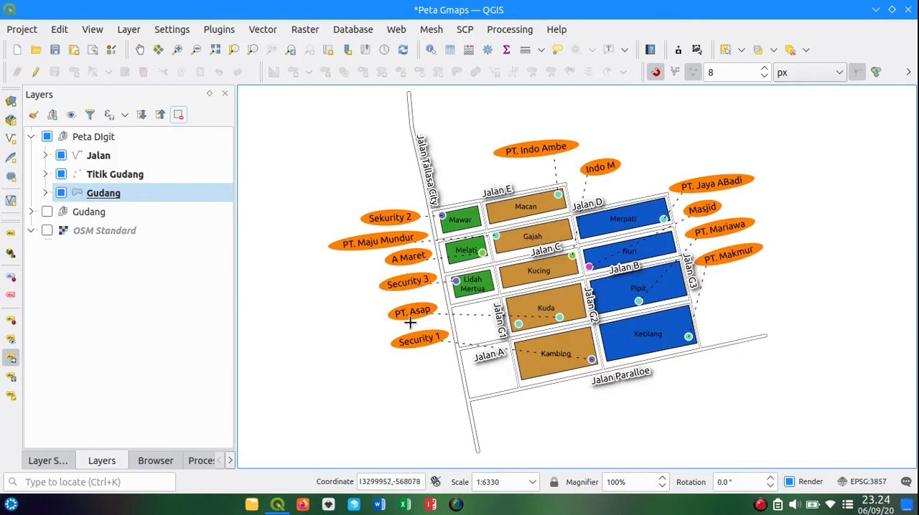
{"action": "left_click", "coordinate": [417, 313]}
{"action": "left_click", "coordinate": [424, 303]}
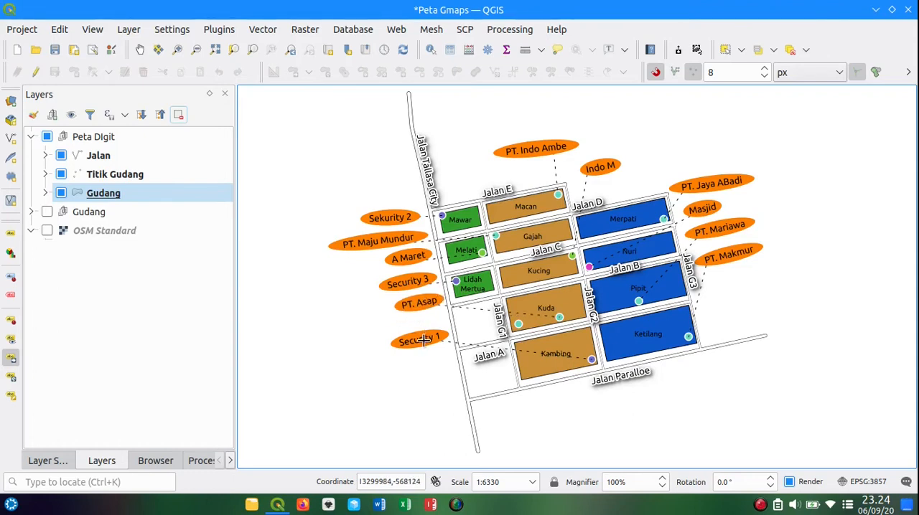
Step: Move the Security 1 label up beneath PT. Asap, leaving a small gap between the two
{"action": "left_click", "coordinate": [425, 339]}
{"action": "left_click", "coordinate": [425, 324]}
{"action": "left_click", "coordinate": [423, 327]}
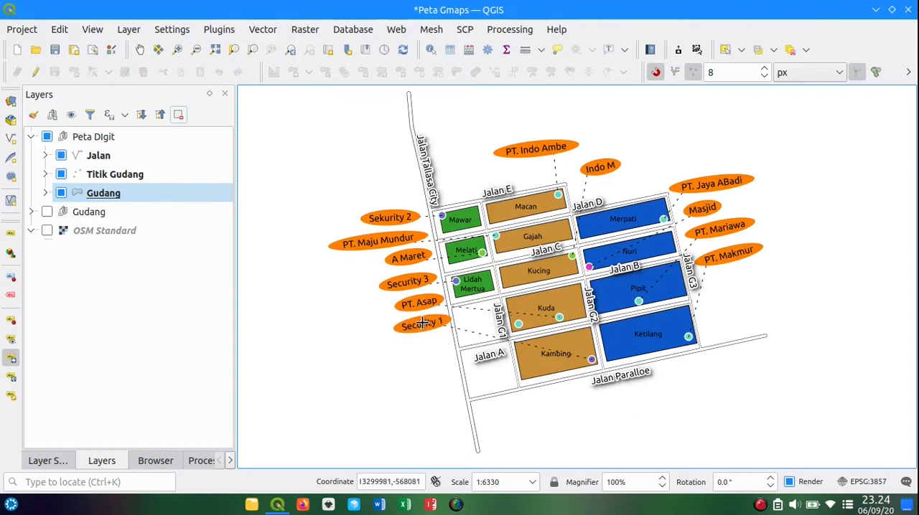
{"action": "left_click", "coordinate": [418, 322]}
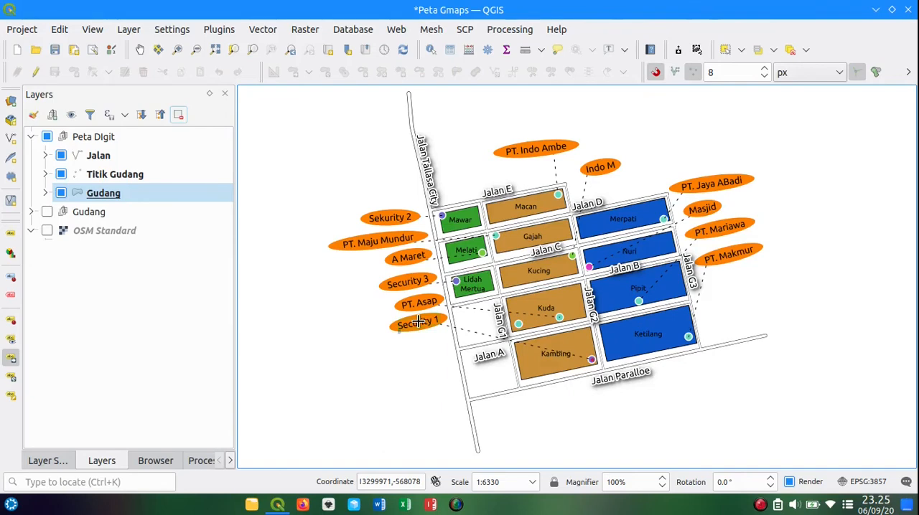
{"action": "left_click", "coordinate": [418, 323]}
{"action": "left_click", "coordinate": [418, 328]}
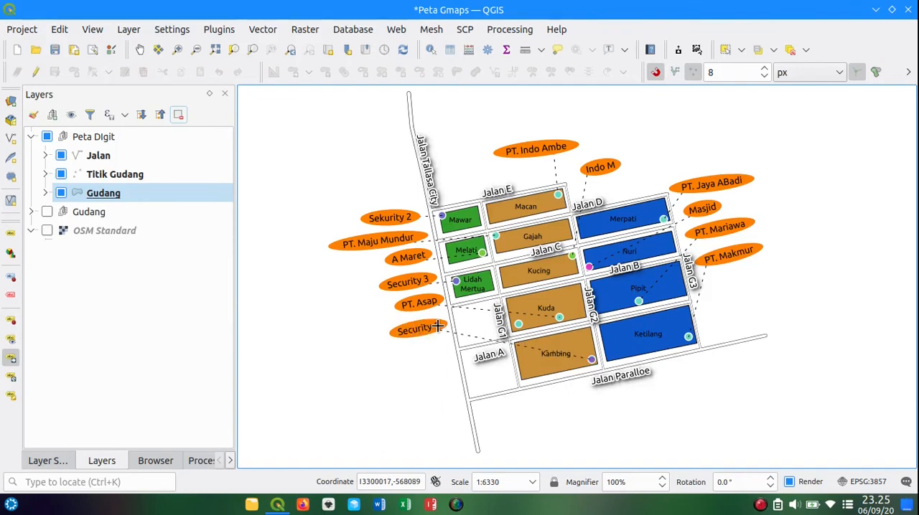
Step: Move the PT. Jaya ABadi label up and west above the Merpati block, and raise the Masjid label slightly beneath it
{"action": "scroll", "coordinate": [437, 327], "scroll_direction": "down", "scroll_amount": 2}
{"action": "scroll", "coordinate": [417, 314], "scroll_direction": "up", "scroll_amount": 2}
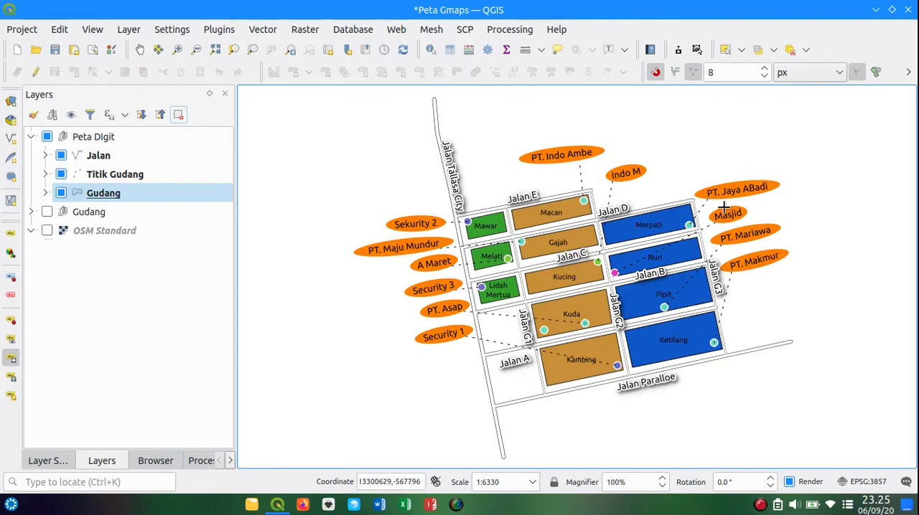
{"action": "mouse_move", "coordinate": [734, 191]}
{"action": "left_mouse_down"}
{"action": "mouse_move", "coordinate": [709, 182]}
{"action": "mouse_move", "coordinate": [729, 196]}
{"action": "left_mouse_up"}
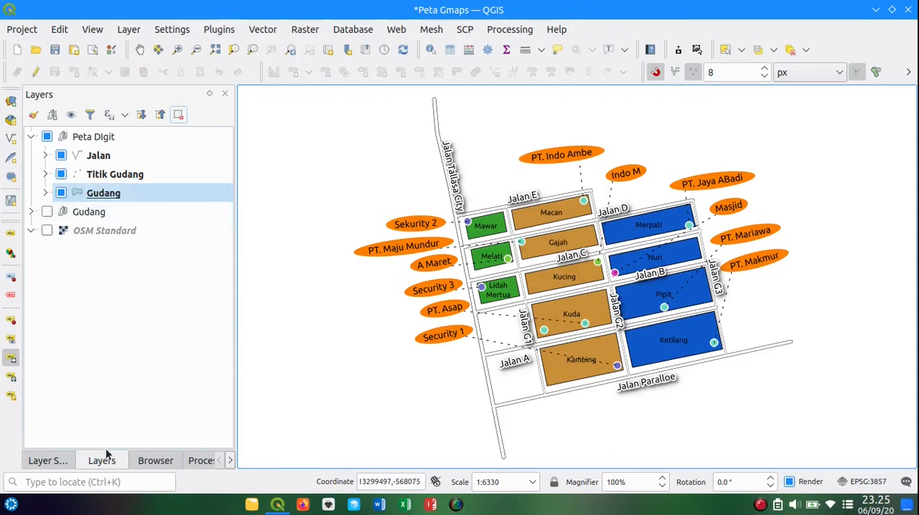
Step: Switch the styling to the Titik Gudang layer and enable a drop shadow for its labels
{"action": "left_click", "coordinate": [49, 462]}
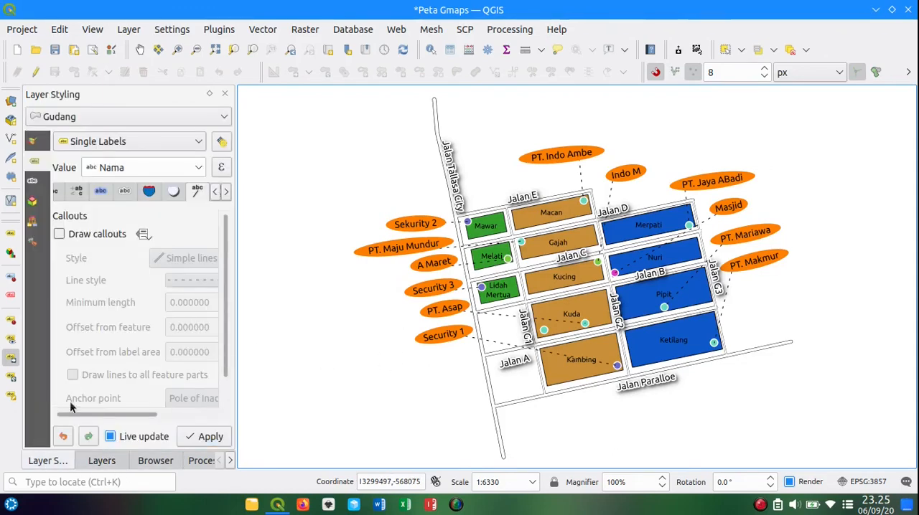
{"action": "left_click", "coordinate": [149, 120]}
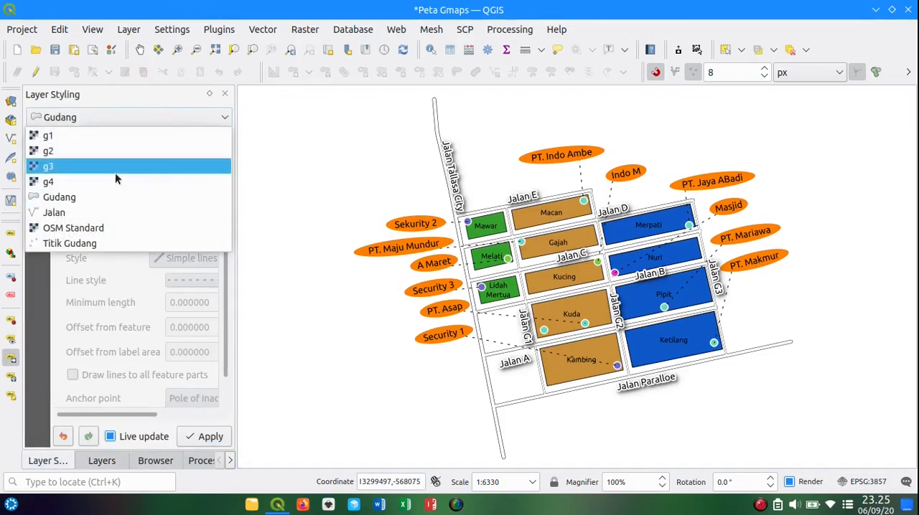
{"action": "left_click", "coordinate": [90, 244]}
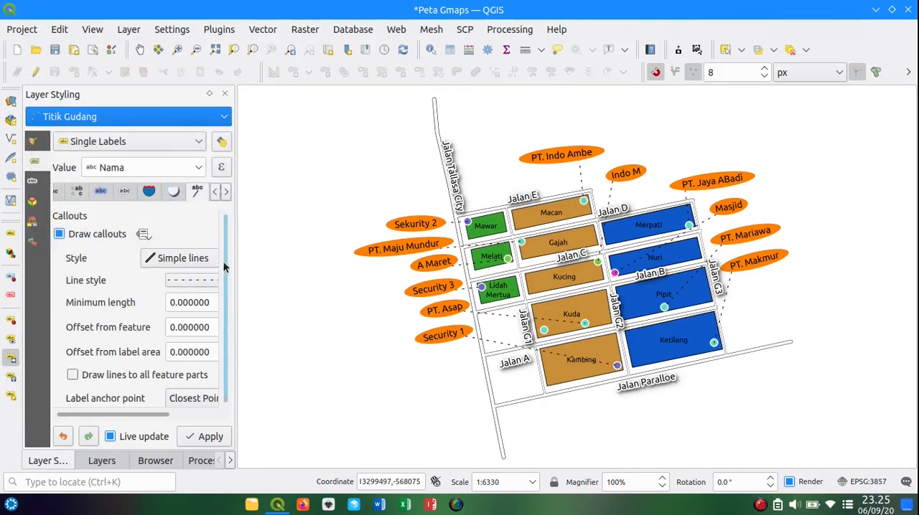
{"action": "left_click", "coordinate": [174, 192]}
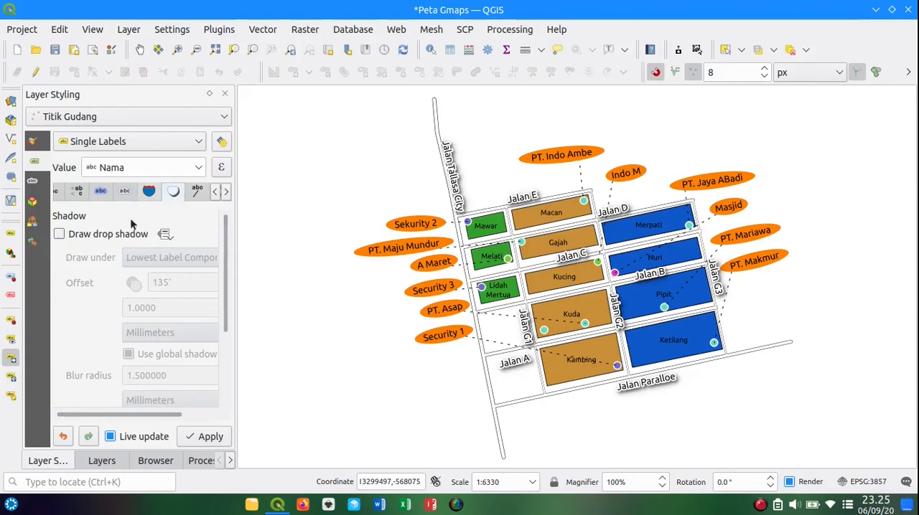
{"action": "left_click", "coordinate": [111, 236]}
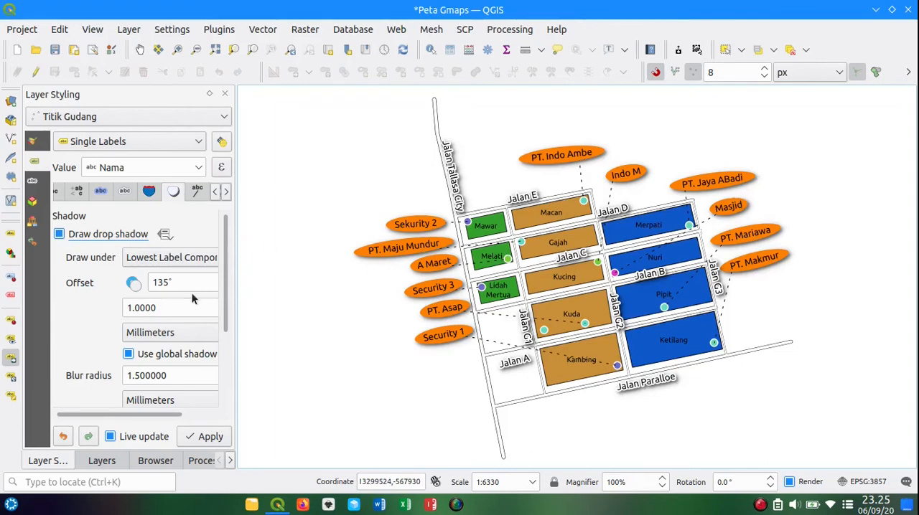
Step: Try a white text buffer of 0.3 mm on the Titik Gudang labels and turn the buffer off again
{"action": "left_click", "coordinate": [100, 191]}
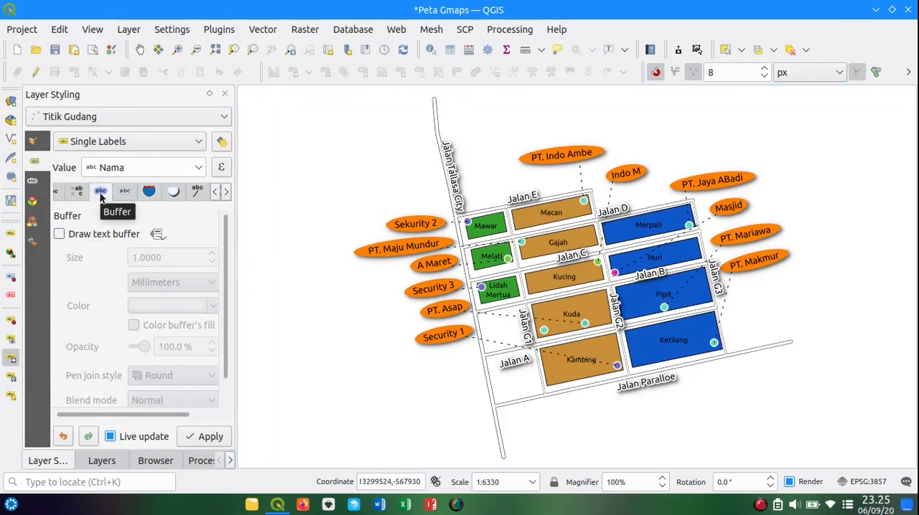
{"action": "left_click", "coordinate": [80, 234]}
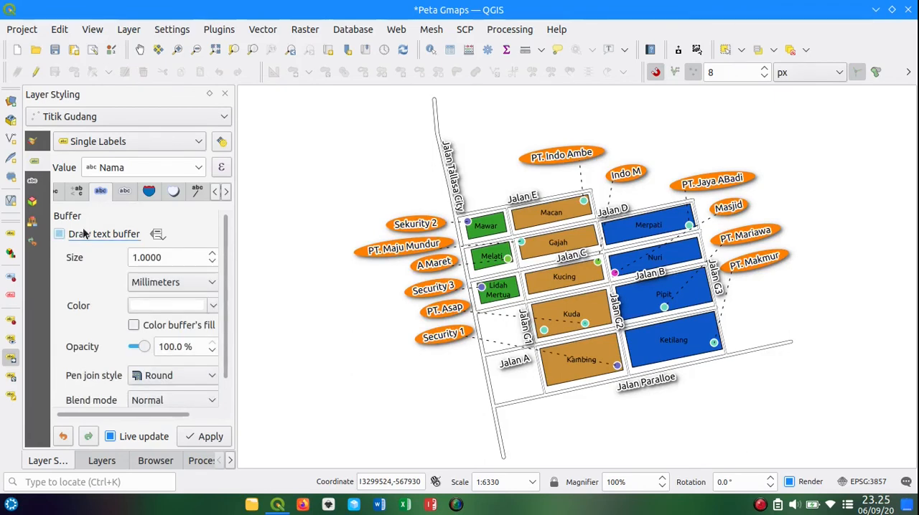
{"action": "left_click", "coordinate": [84, 234]}
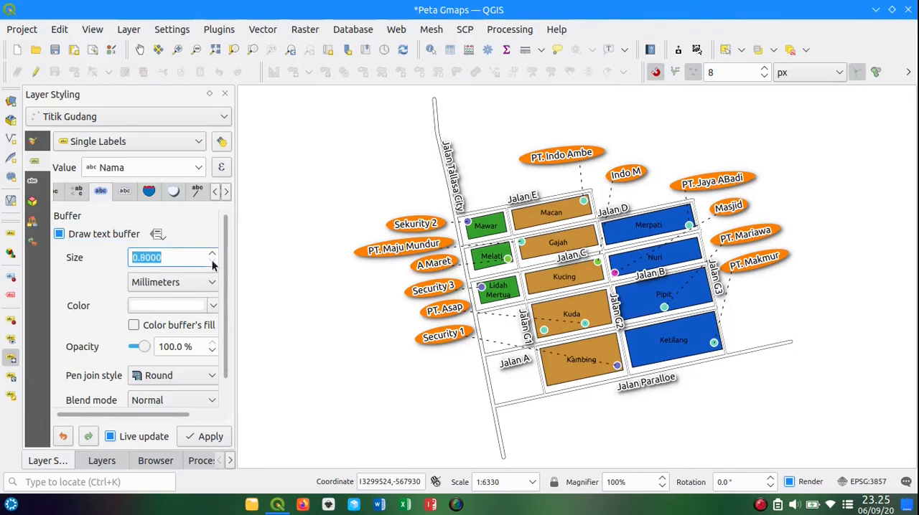
{"action": "scroll", "coordinate": [213, 265], "scroll_direction": "down", "scroll_amount": 5}
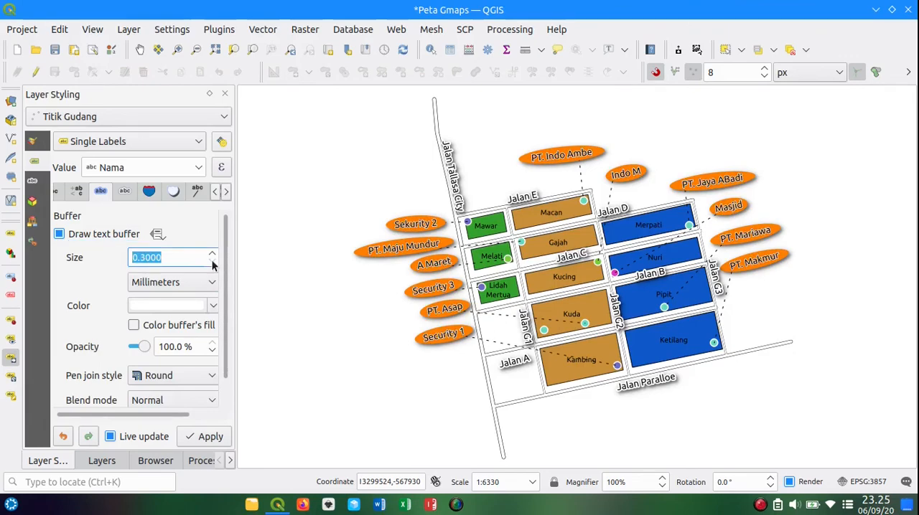
{"action": "scroll", "coordinate": [416, 288], "scroll_direction": "down", "scroll_amount": 1}
{"action": "scroll", "coordinate": [416, 288], "scroll_direction": "up", "scroll_amount": 2}
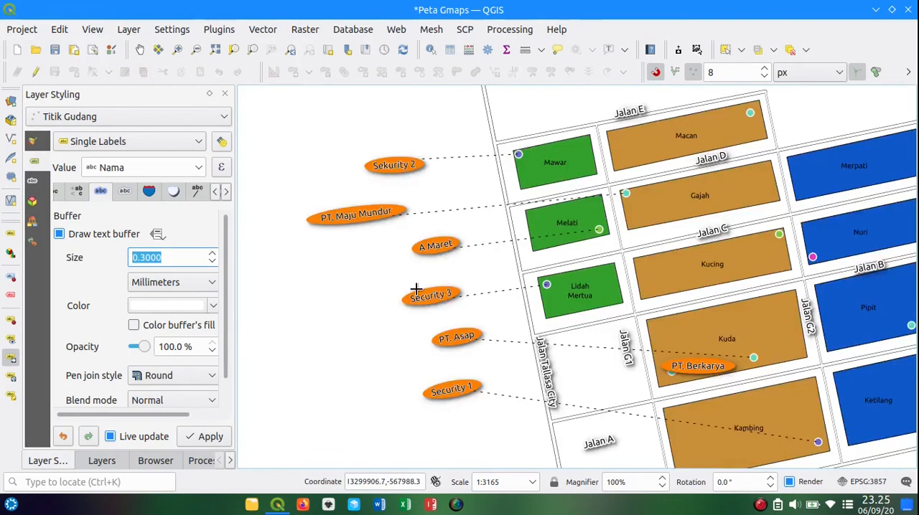
{"action": "scroll", "coordinate": [416, 289], "scroll_direction": "down", "scroll_amount": 1}
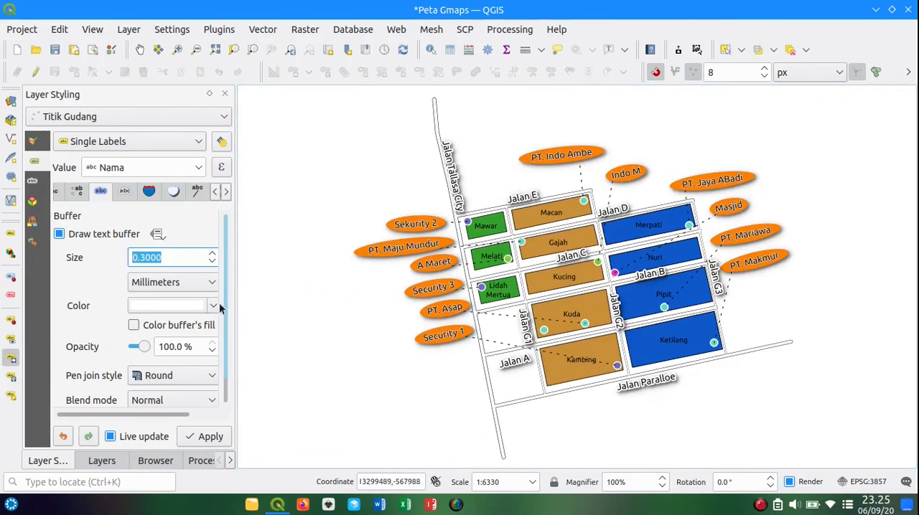
{"action": "left_click", "coordinate": [111, 237]}
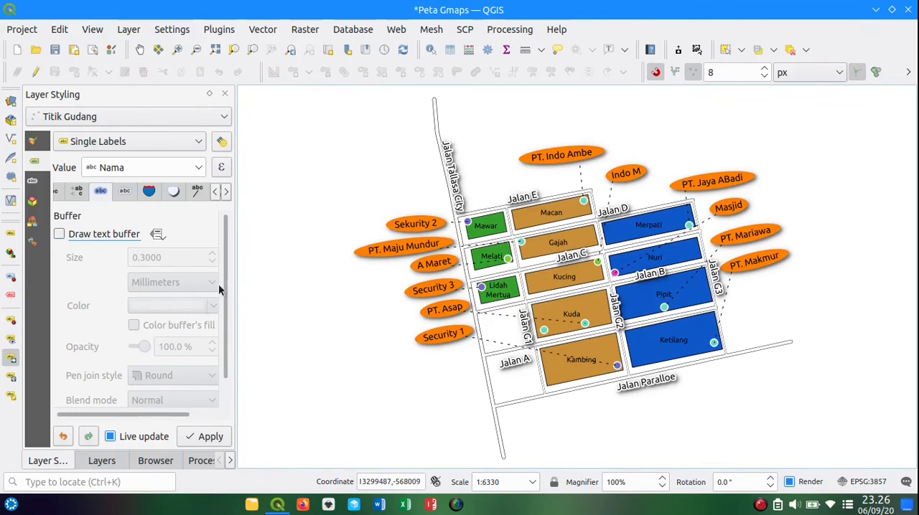
{"action": "left_click", "coordinate": [125, 192]}
{"action": "left_click", "coordinate": [77, 193]}
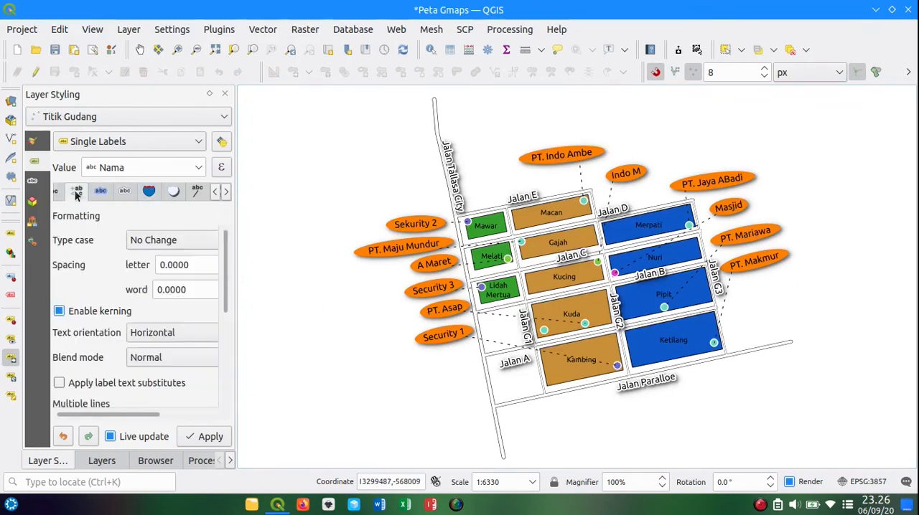
{"action": "left_click", "coordinate": [65, 192]}
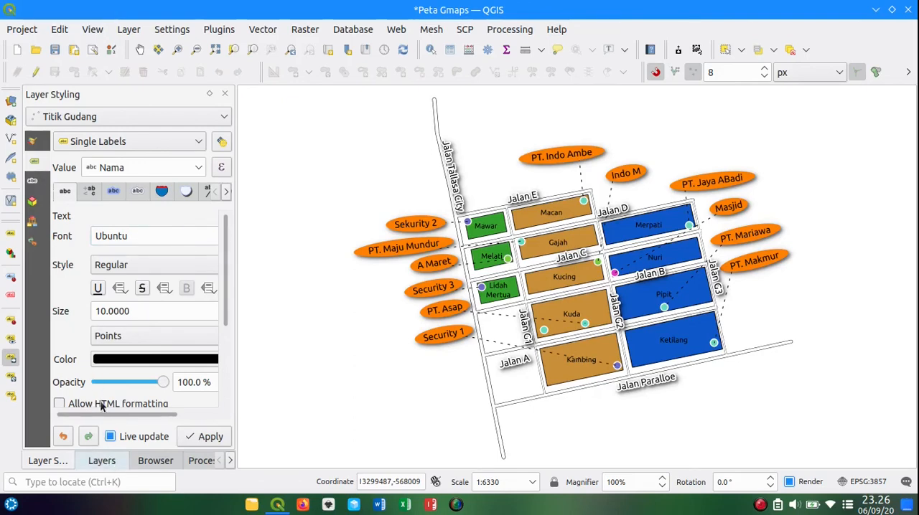
{"action": "left_click", "coordinate": [101, 460]}
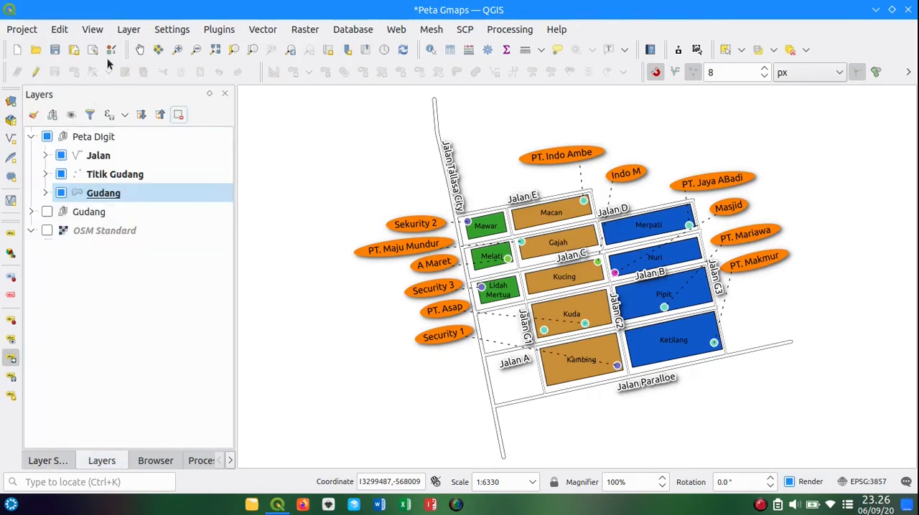
{"action": "left_click", "coordinate": [139, 49]}
{"action": "left_click_drag", "start_coordinate": [365, 187], "coordinate": [378, 187]}
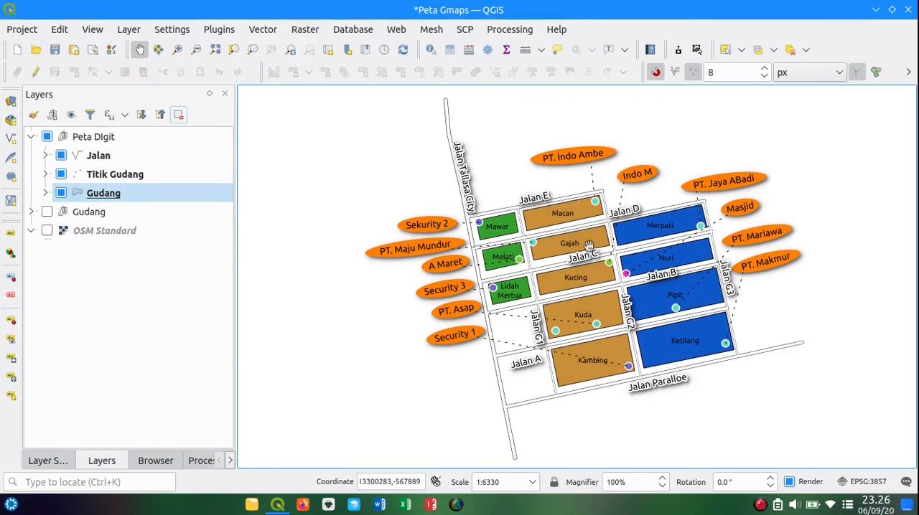
{"action": "scroll", "coordinate": [596, 286], "scroll_direction": "up", "scroll_amount": 1}
{"action": "scroll", "coordinate": [595, 286], "scroll_direction": "down", "scroll_amount": 2}
{"action": "scroll", "coordinate": [592, 261], "scroll_direction": "up", "scroll_amount": 1}
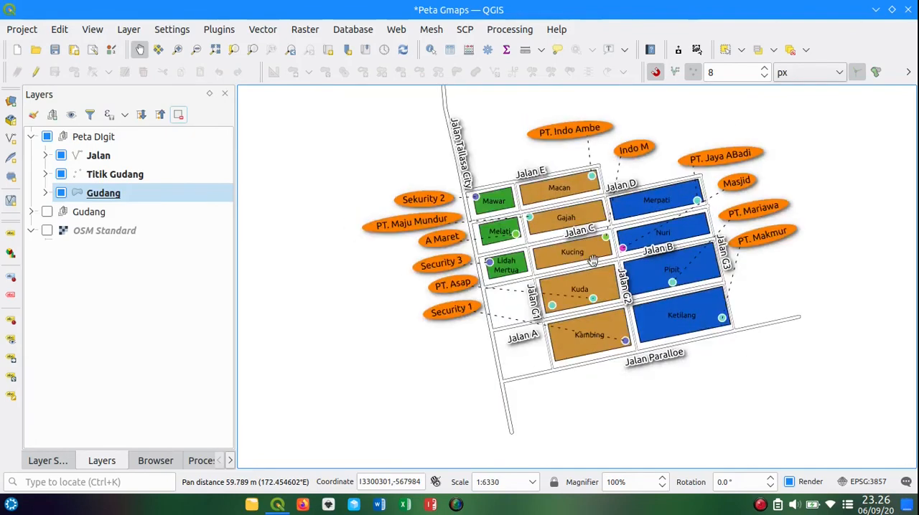
{"action": "left_click_drag", "start_coordinate": [591, 262], "coordinate": [551, 263]}
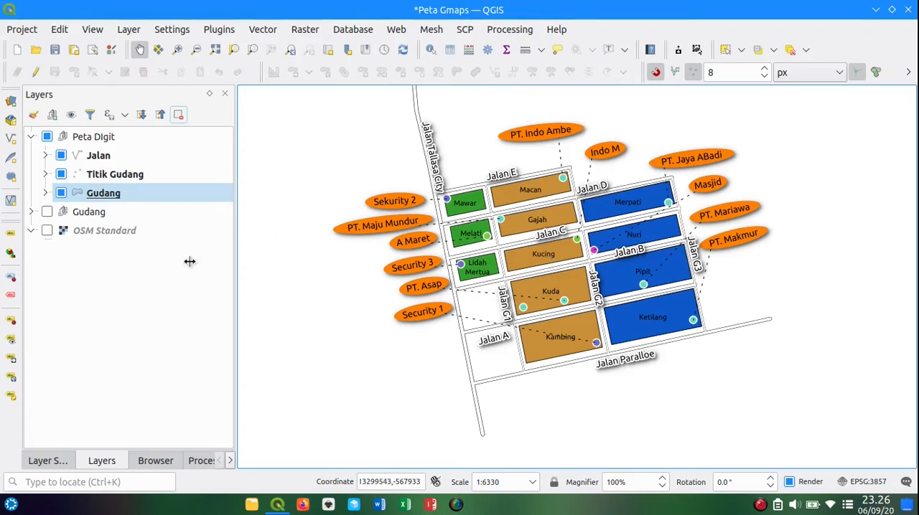
Step: Space the Masjid, PT. Mariawa and PT. Makmur labels more evenly down the east side of the blocks, below PT. Jaya ABadi
{"action": "left_click", "coordinate": [12, 362]}
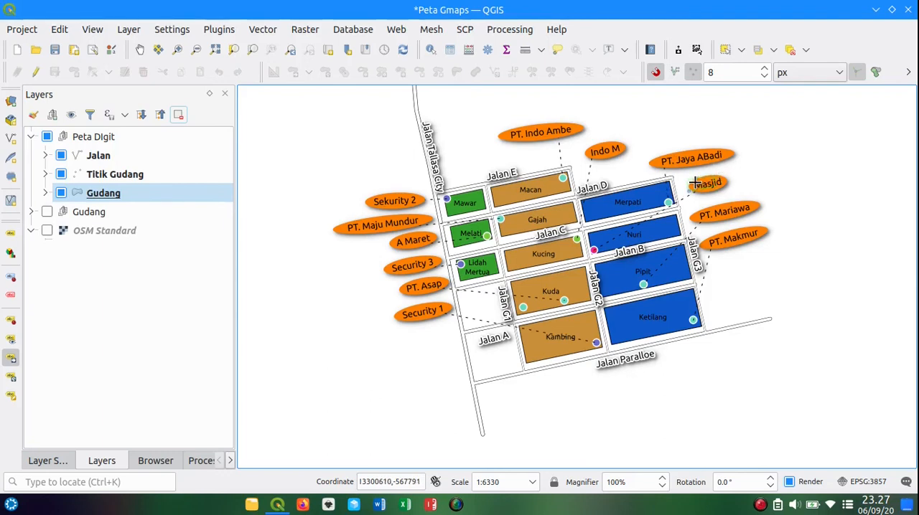
{"action": "left_click_drag", "start_coordinate": [694, 183], "coordinate": [688, 183]}
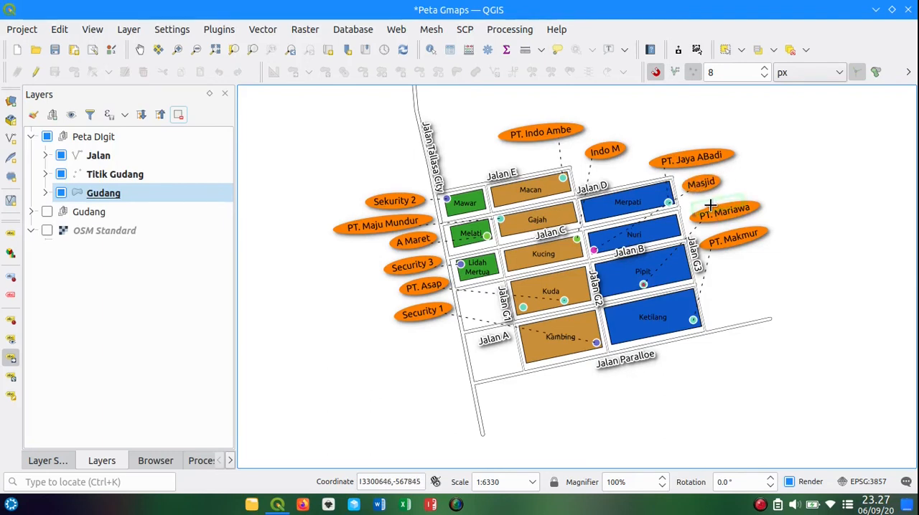
{"action": "mouse_move", "coordinate": [718, 213]}
{"action": "left_mouse_down"}
{"action": "mouse_move", "coordinate": [709, 204]}
{"action": "mouse_move", "coordinate": [707, 226]}
{"action": "mouse_move", "coordinate": [707, 208]}
{"action": "left_mouse_up"}
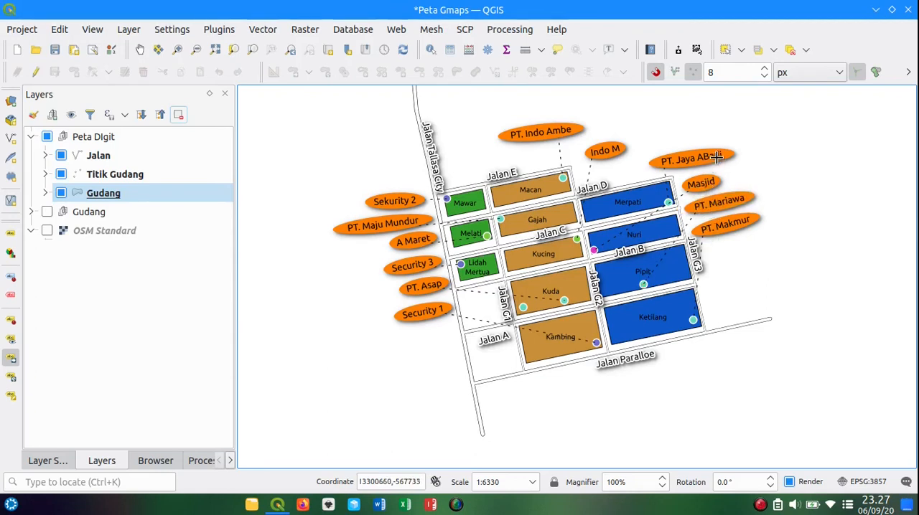
{"action": "left_click_drag", "start_coordinate": [729, 226], "coordinate": [734, 254]}
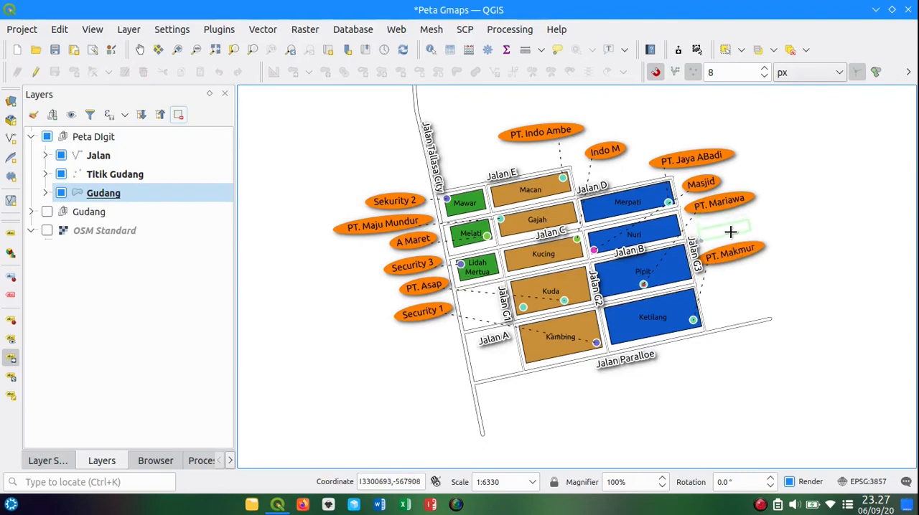
{"action": "left_click_drag", "start_coordinate": [722, 202], "coordinate": [728, 227]}
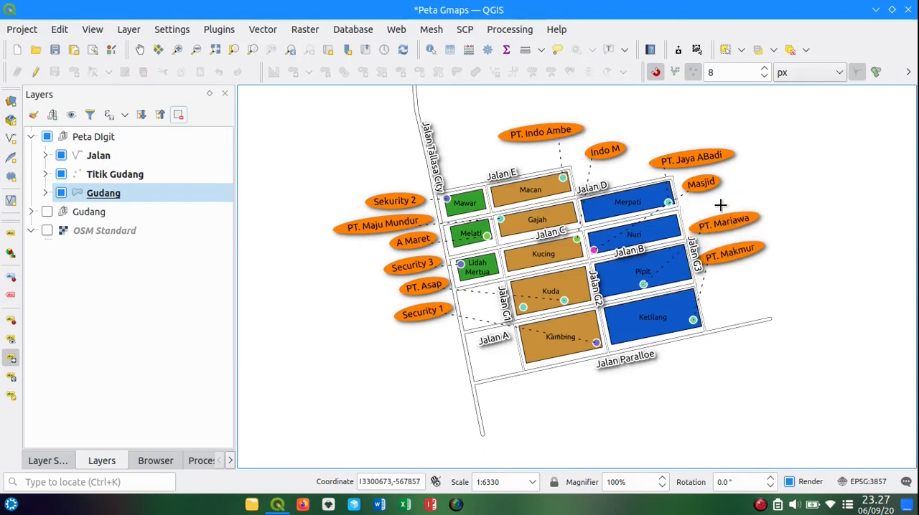
{"action": "left_click_drag", "start_coordinate": [701, 183], "coordinate": [706, 198]}
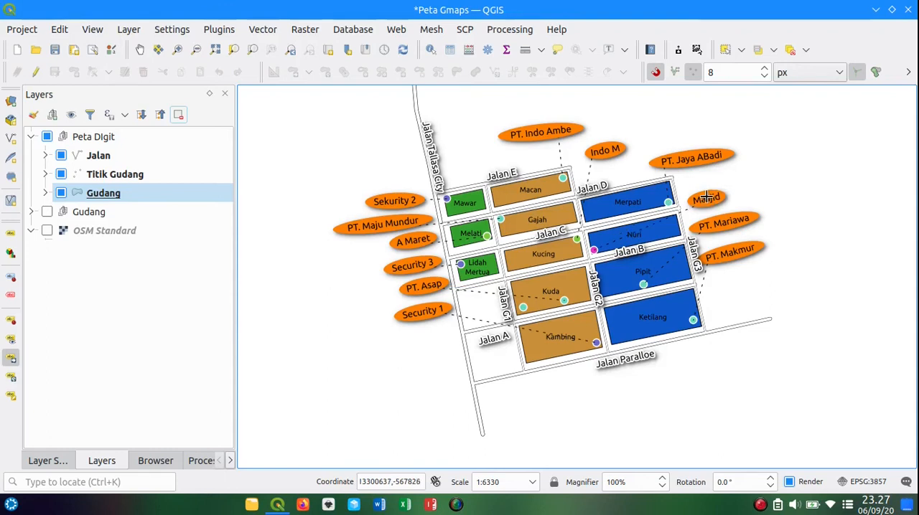
{"action": "left_click", "coordinate": [708, 195]}
{"action": "left_click", "coordinate": [706, 193]}
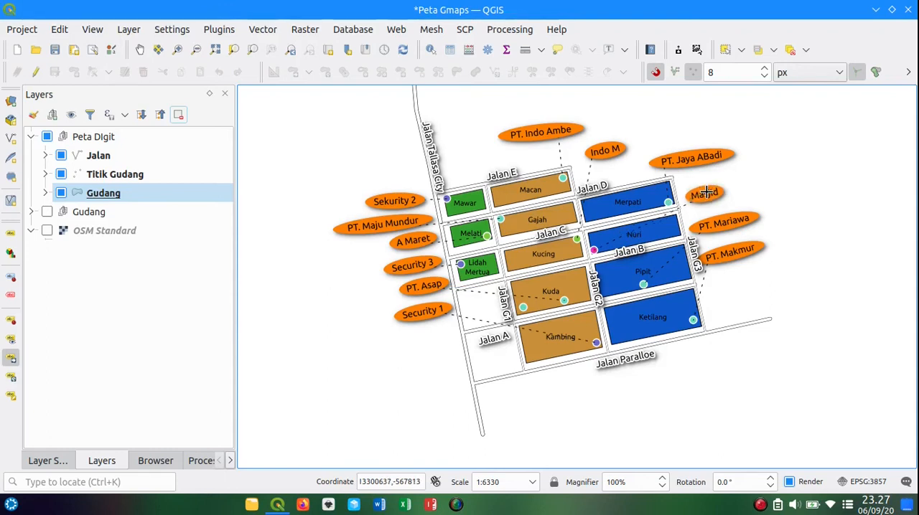
Step: Move the Security 1, PT. Asap and Security 3 labels slightly south along the west side of Jalan Tallasa City
{"action": "left_click", "coordinate": [436, 312]}
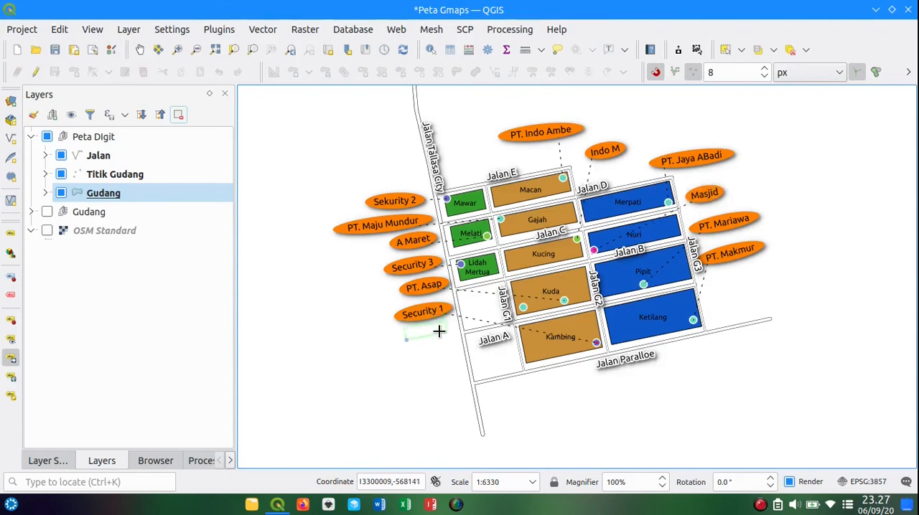
{"action": "left_click", "coordinate": [438, 329]}
{"action": "left_click", "coordinate": [433, 296]}
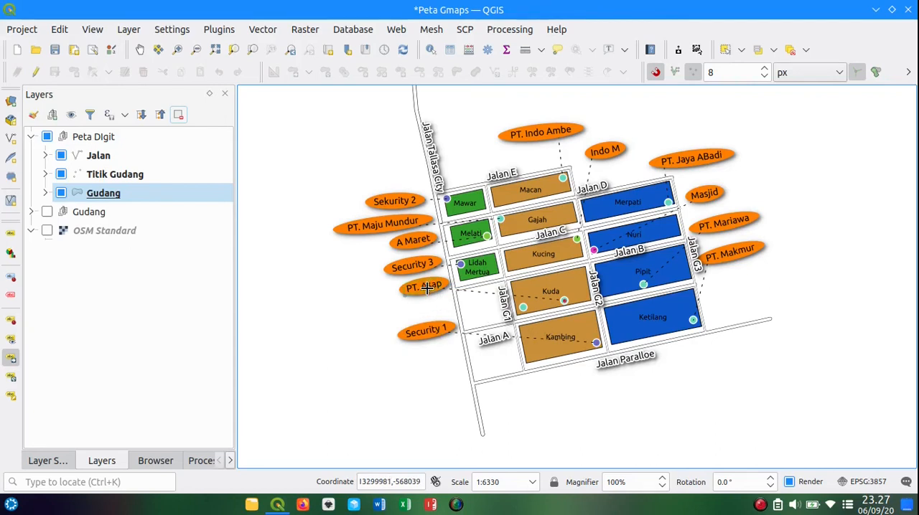
{"action": "left_click", "coordinate": [429, 304]}
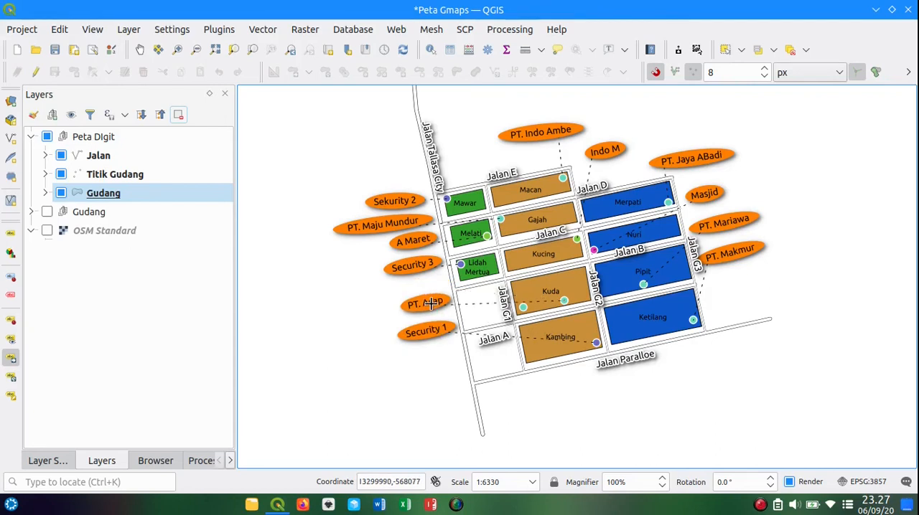
{"action": "left_click", "coordinate": [425, 267]}
{"action": "left_click", "coordinate": [427, 282]}
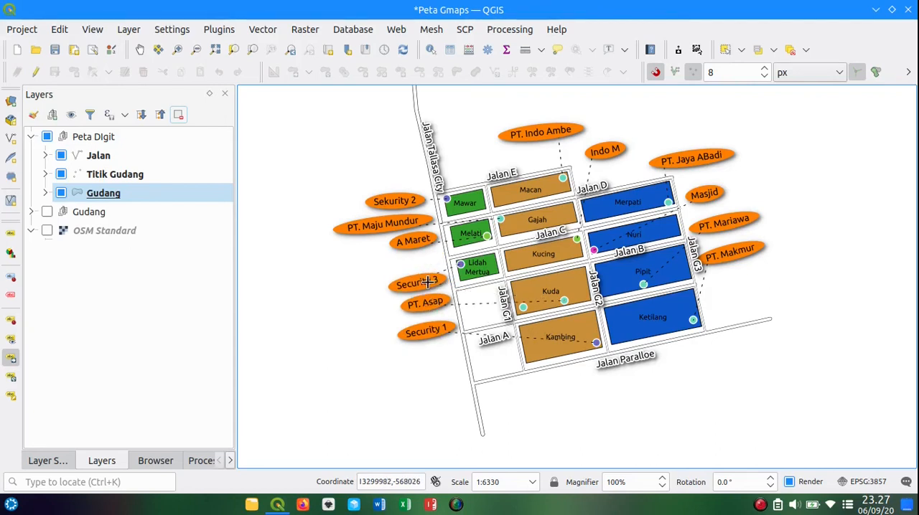
Step: Shift the Security 1 label further south, level with Jalan A, and space PT. Asap and Security 3 evenly above it
{"action": "left_click", "coordinate": [429, 330]}
{"action": "left_click", "coordinate": [434, 350]}
{"action": "left_click", "coordinate": [429, 303]}
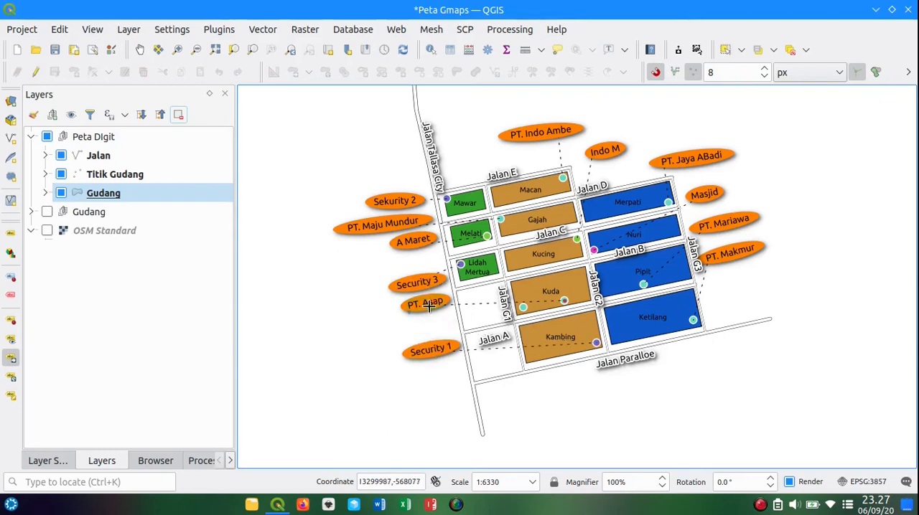
{"action": "left_click", "coordinate": [437, 322]}
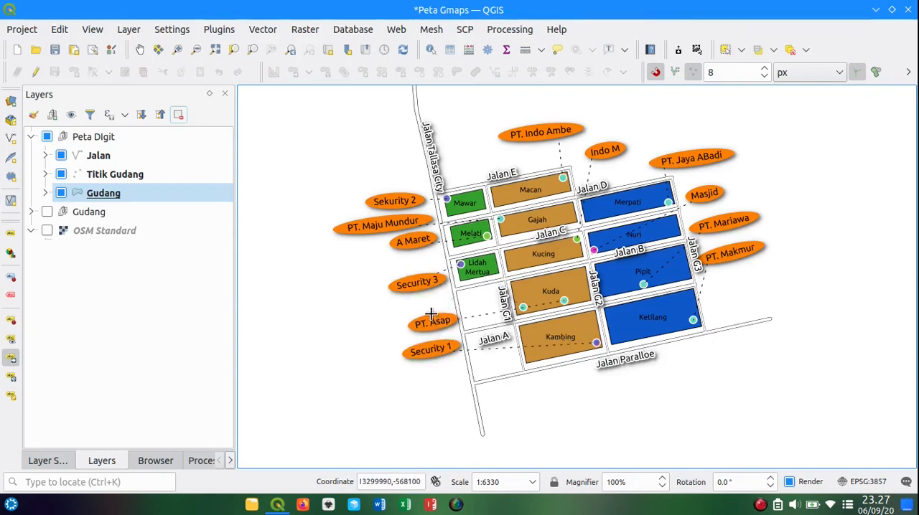
{"action": "left_click", "coordinate": [431, 284]}
{"action": "left_click", "coordinate": [432, 294]}
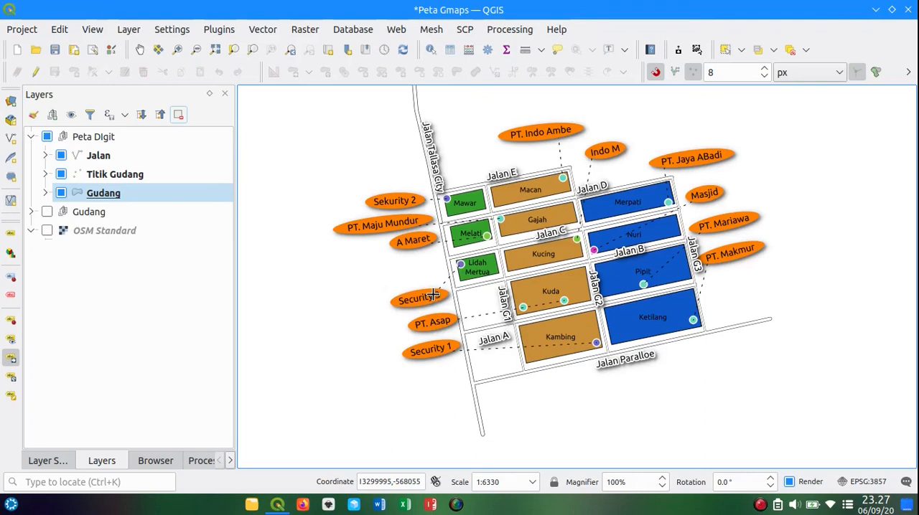
Step: Move the A Maret label down above Security 3, and lower PT. Maju Mundur to sit just above A Maret
{"action": "left_click", "coordinate": [415, 240]}
{"action": "left_click", "coordinate": [421, 265]}
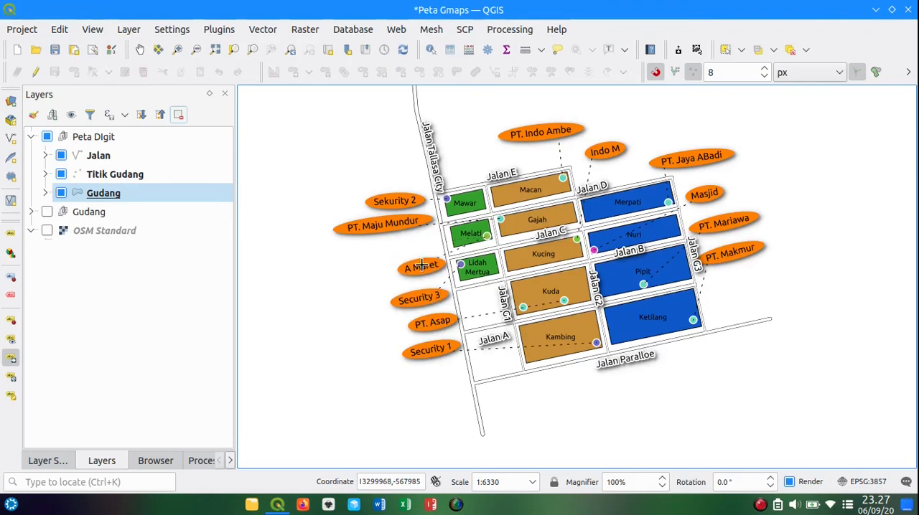
{"action": "left_click", "coordinate": [404, 225]}
{"action": "left_click", "coordinate": [415, 242]}
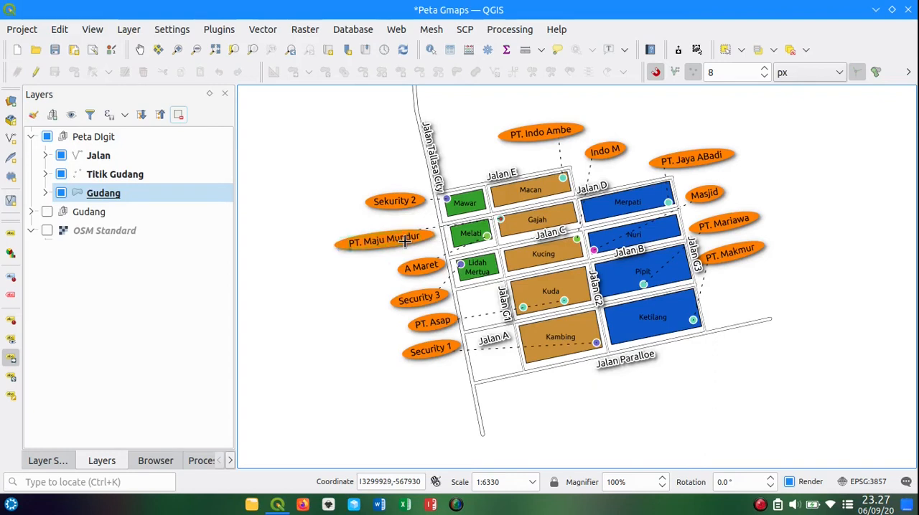
{"action": "left_click", "coordinate": [410, 240]}
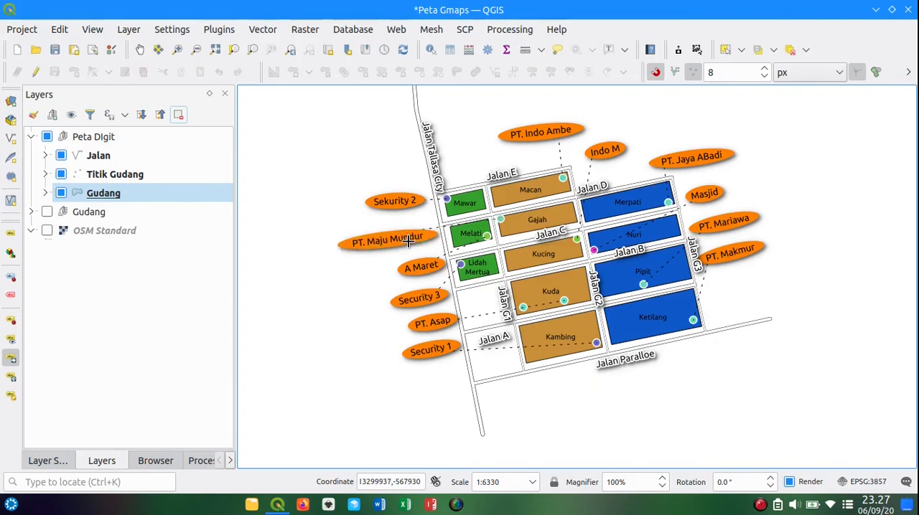
Step: Lower the Sekurity 2 label to just above PT. Maju Mundur and rotate it to 351° to match the neighbouring labels
{"action": "left_click", "coordinate": [398, 204]}
{"action": "left_click", "coordinate": [403, 214]}
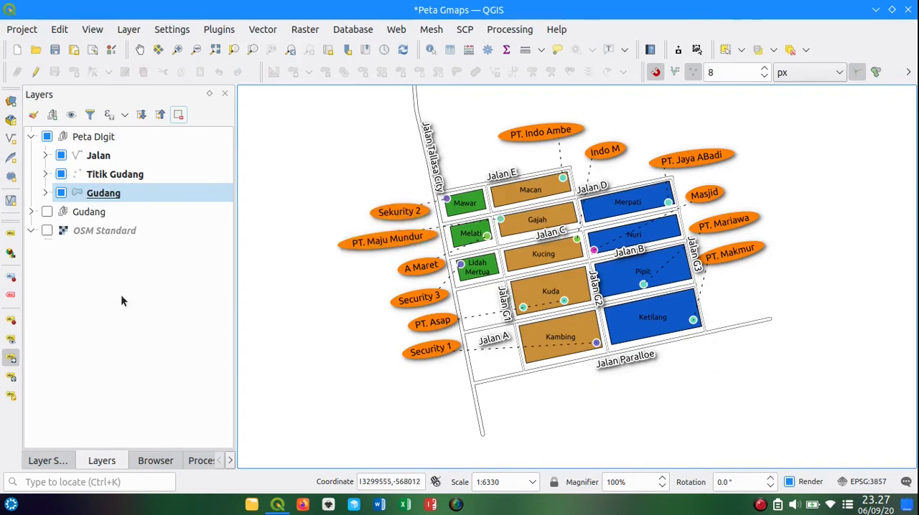
{"action": "left_click", "coordinate": [12, 377]}
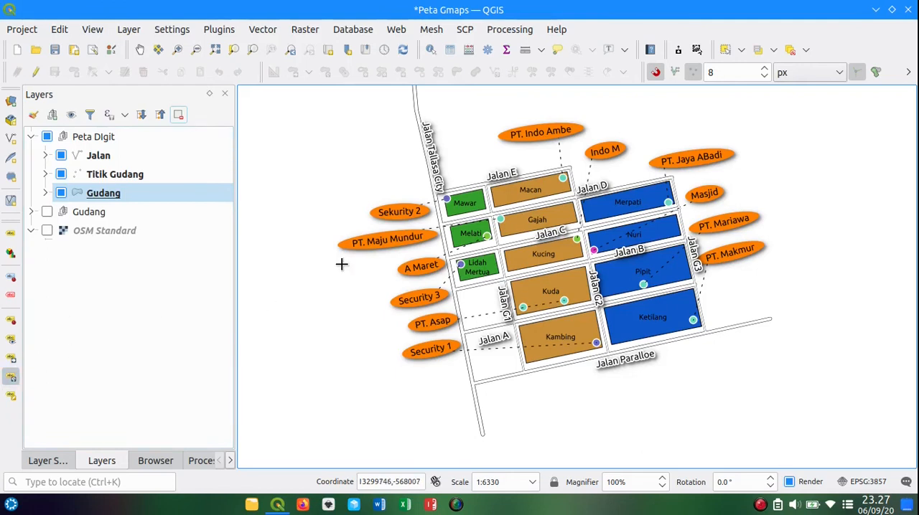
{"action": "left_click", "coordinate": [399, 210]}
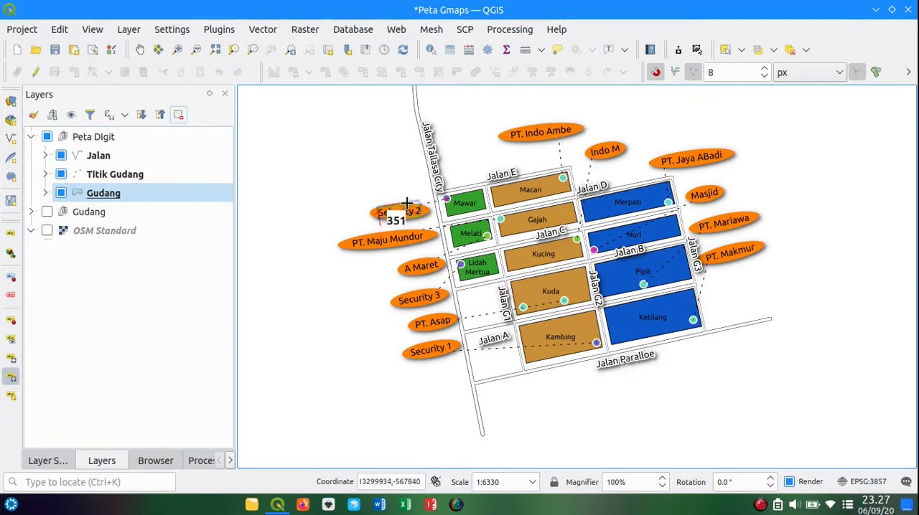
{"action": "left_click", "coordinate": [406, 204]}
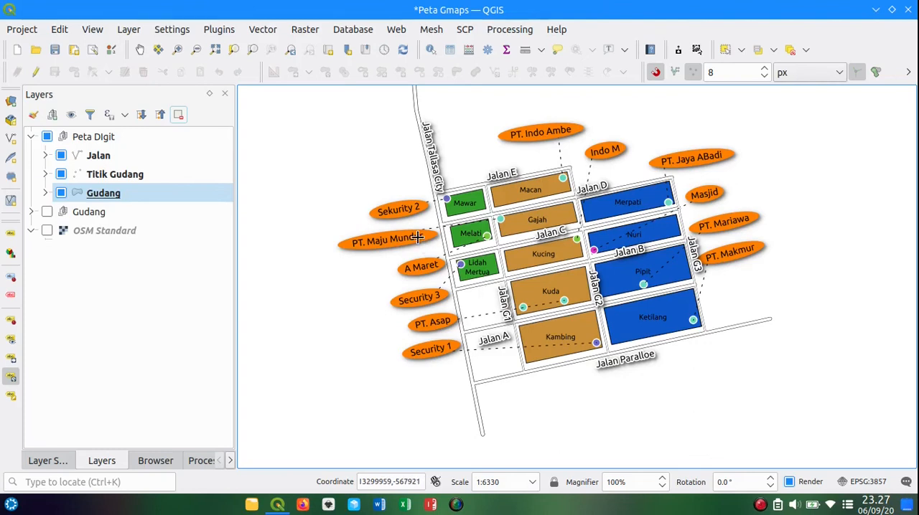
Step: Tilt the PT. Maju Mundur label slightly more and nudge it down between Sekurity 2 and A Maret
{"action": "left_click", "coordinate": [417, 237]}
{"action": "left_click", "coordinate": [419, 237]}
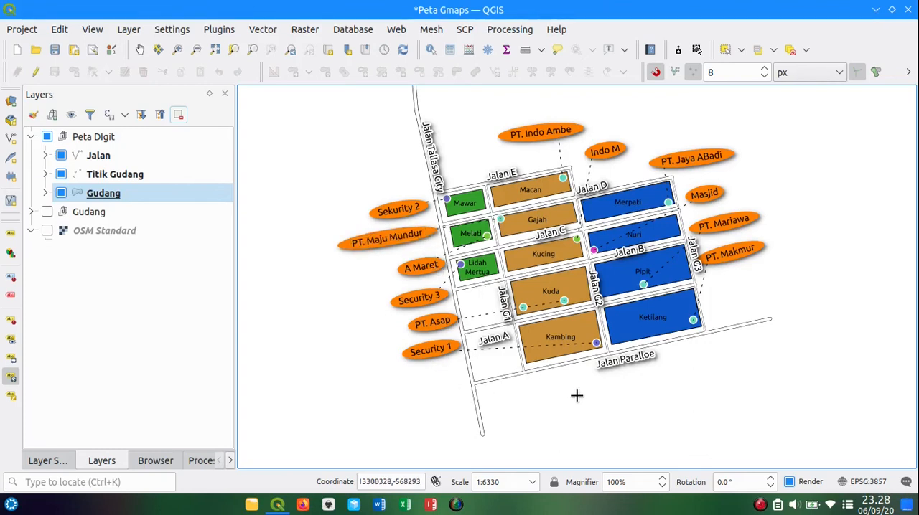
{"action": "left_click", "coordinate": [139, 50]}
{"action": "left_click_drag", "start_coordinate": [325, 185], "coordinate": [334, 198]}
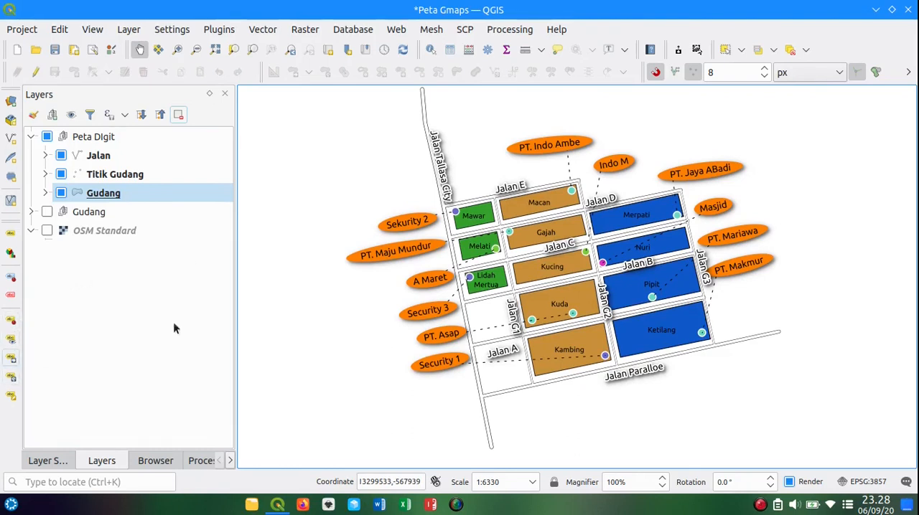
{"action": "left_click", "coordinate": [12, 356]}
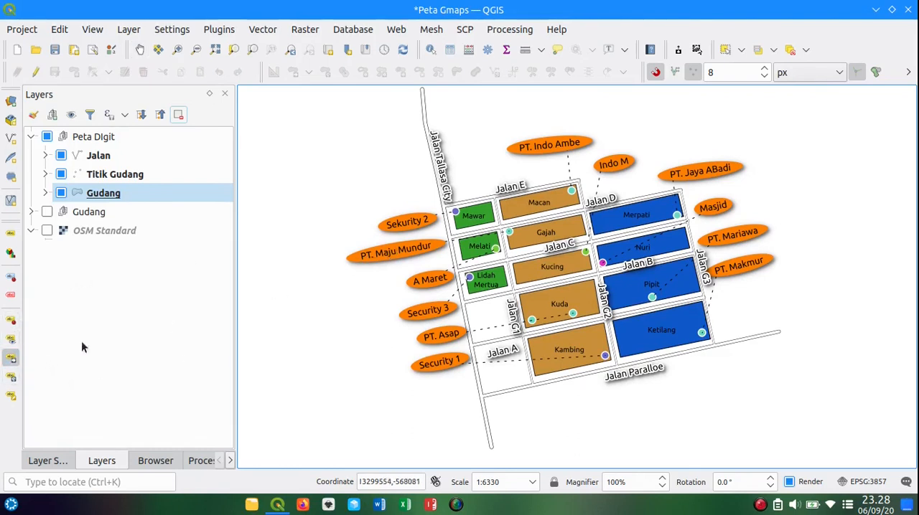
{"action": "left_click", "coordinate": [419, 249]}
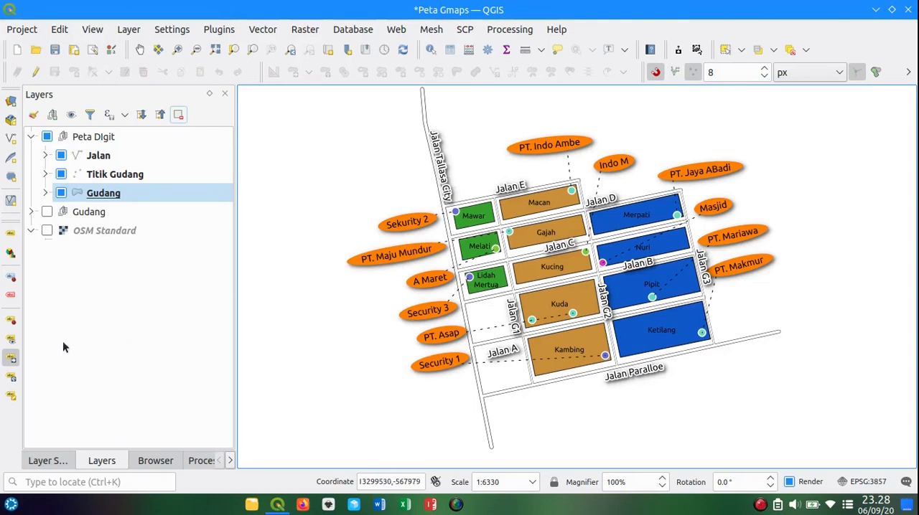
Step: Align the labels north of the blocks by lowering PT. Indo Ambe, raising PT. Jaya ABadi slightly and centring Indo M between them
{"action": "left_click", "coordinate": [561, 144]}
{"action": "left_click", "coordinate": [563, 153]}
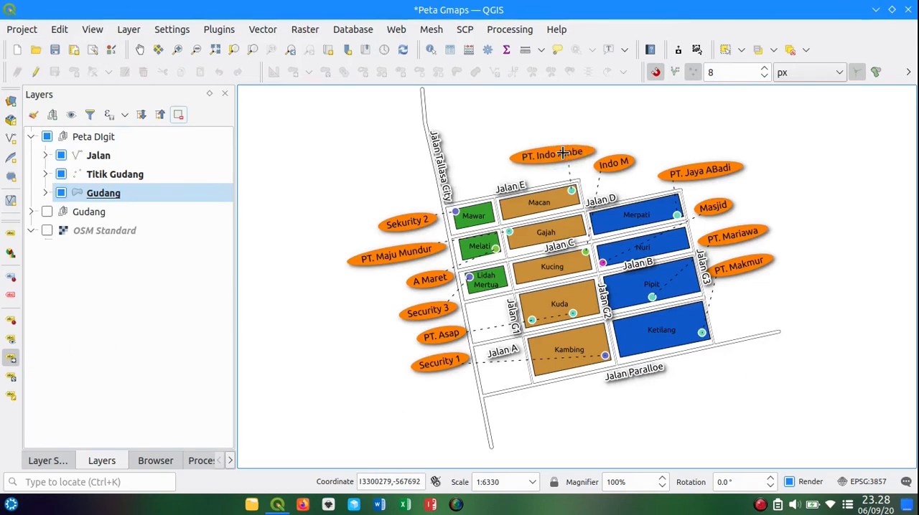
{"action": "left_click", "coordinate": [686, 168]}
{"action": "left_click", "coordinate": [686, 165]}
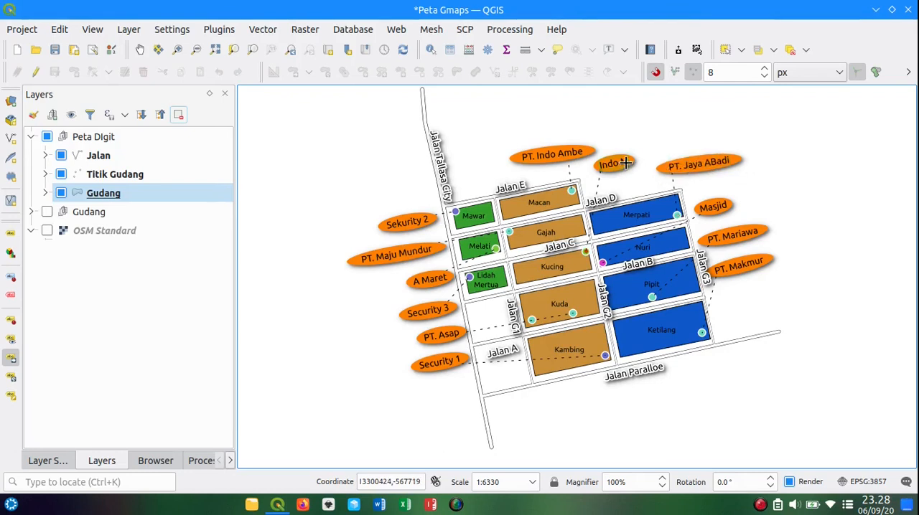
{"action": "left_click", "coordinate": [630, 160]}
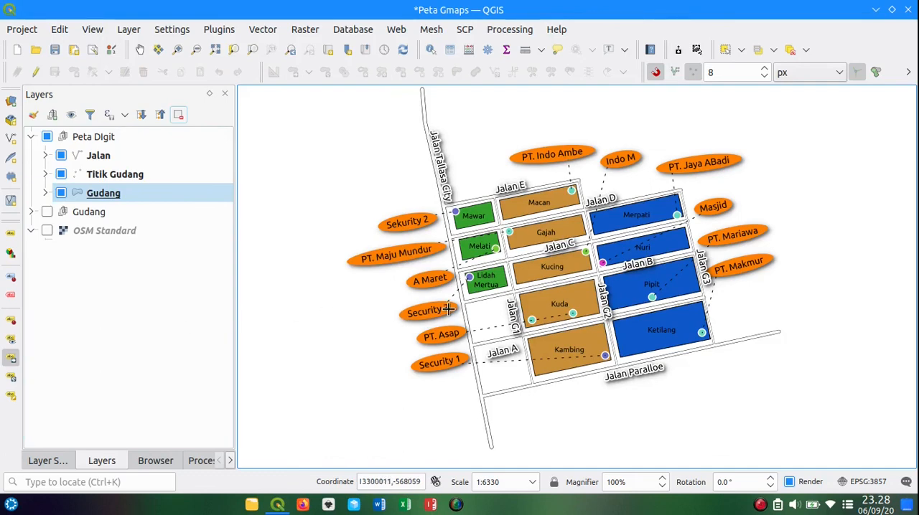
Step: Thicken the dashed callout lines of the Titik Gudang labels to a width of 0.46 millimetres
{"action": "scroll", "coordinate": [447, 309], "scroll_direction": "up", "scroll_amount": 1}
{"action": "scroll", "coordinate": [447, 310], "scroll_direction": "down", "scroll_amount": 1}
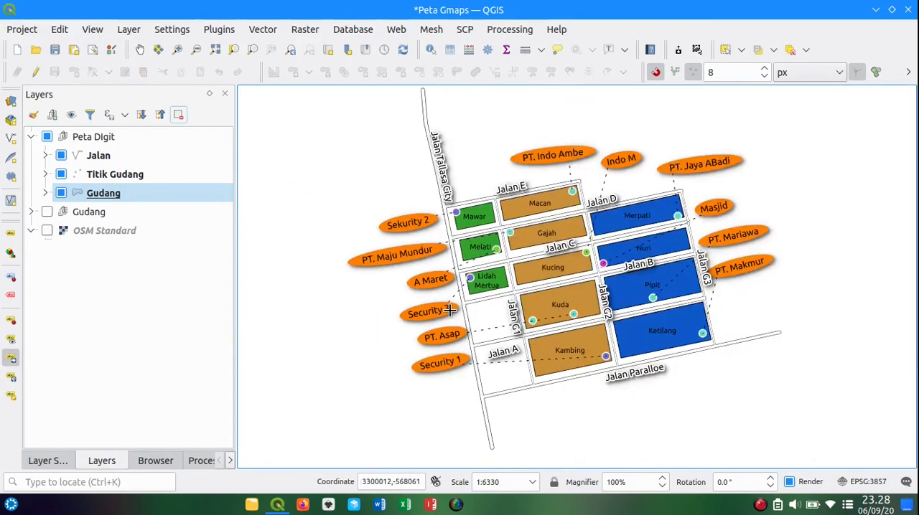
{"action": "left_click", "coordinate": [46, 462]}
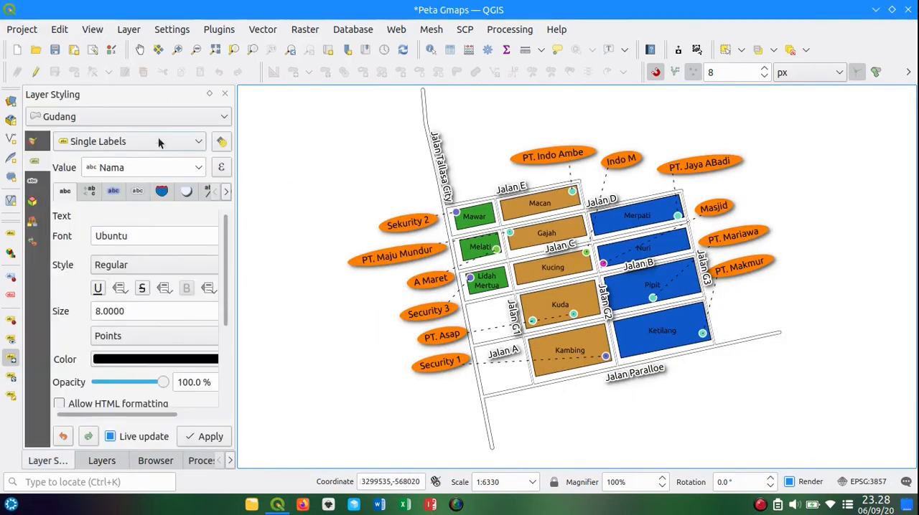
{"action": "left_click", "coordinate": [153, 117]}
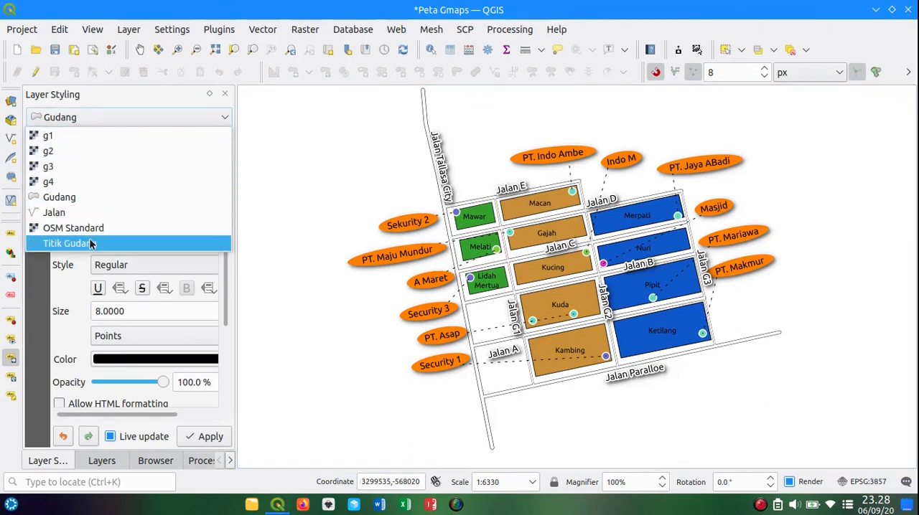
{"action": "left_click", "coordinate": [91, 244]}
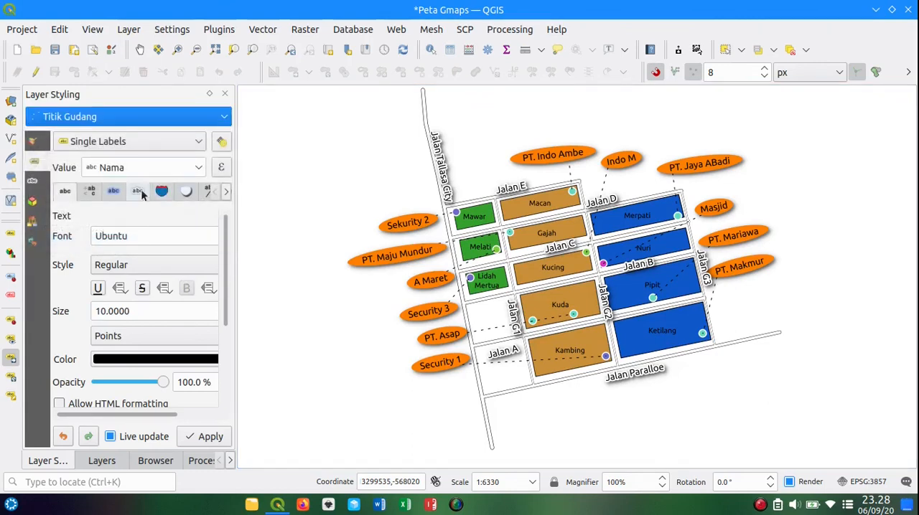
{"action": "left_click", "coordinate": [140, 194]}
{"action": "left_click", "coordinate": [184, 195]}
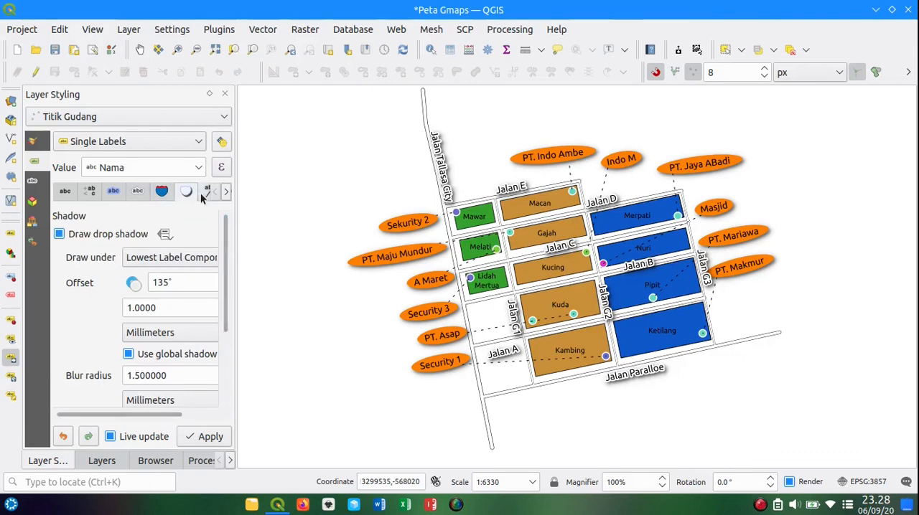
{"action": "left_click", "coordinate": [202, 196]}
{"action": "left_click", "coordinate": [203, 281]}
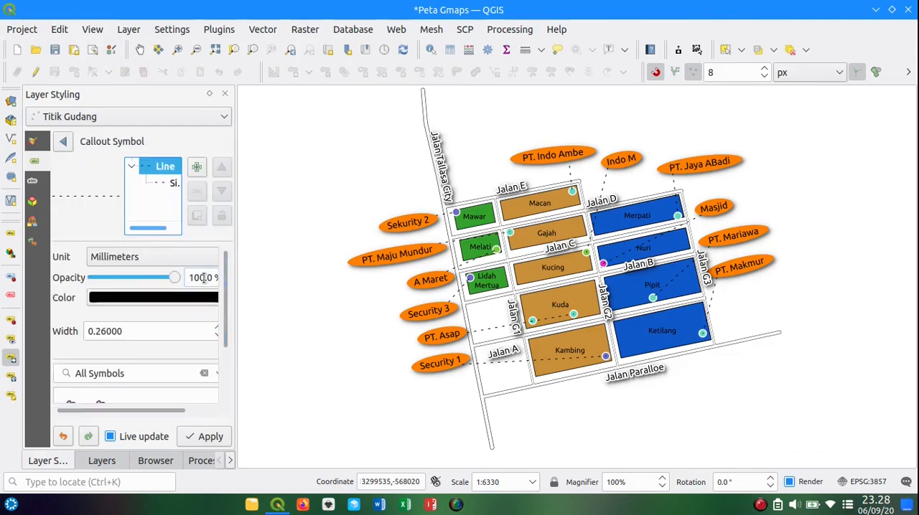
{"action": "left_click", "coordinate": [216, 326]}
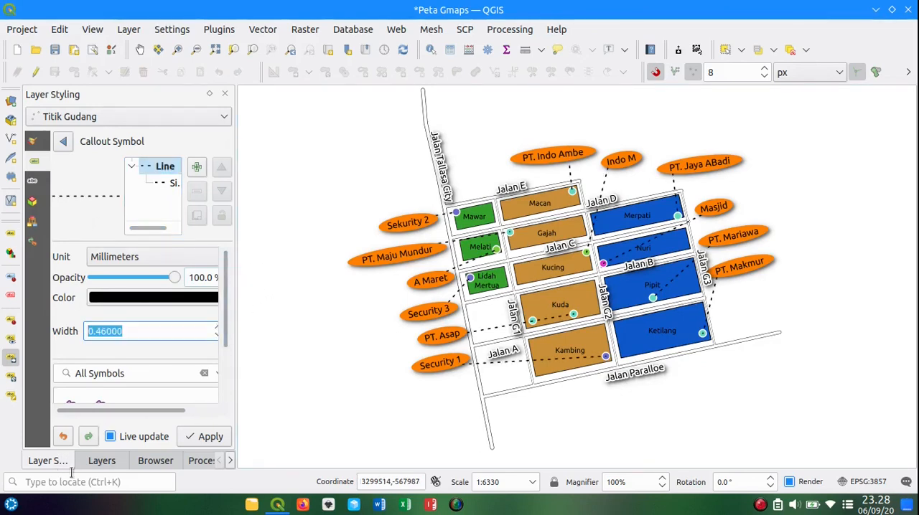
Step: Turn off the text buffer on the Jalan layer's labels, toggling it to compare the road names with and without it
{"action": "left_click", "coordinate": [139, 49]}
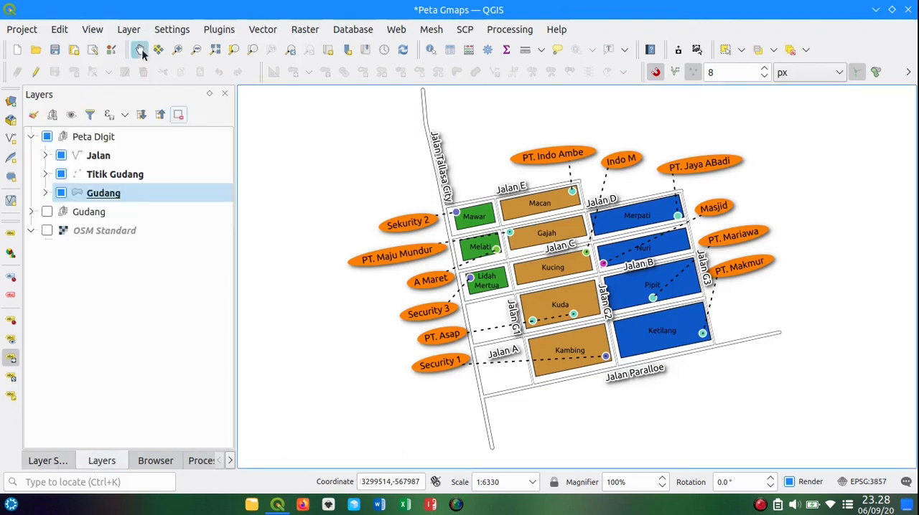
{"action": "left_click_drag", "start_coordinate": [365, 157], "coordinate": [383, 169]}
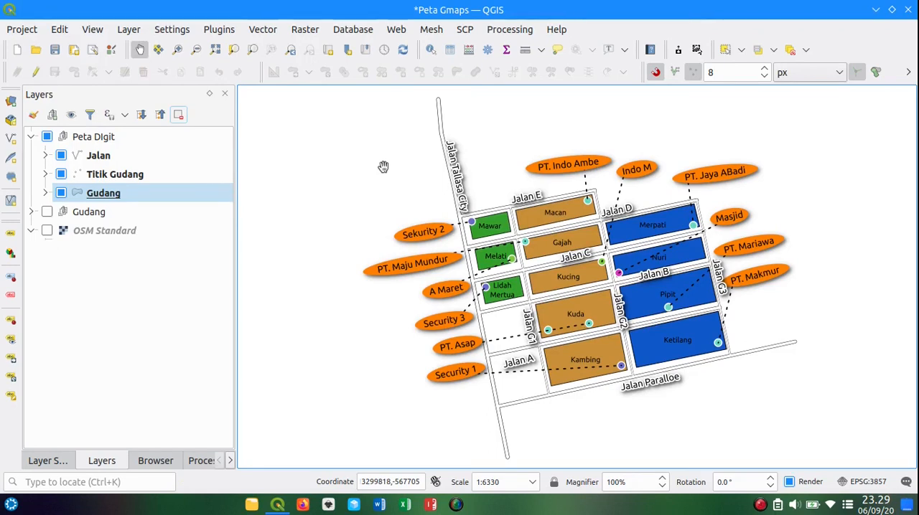
{"action": "left_click", "coordinate": [39, 461]}
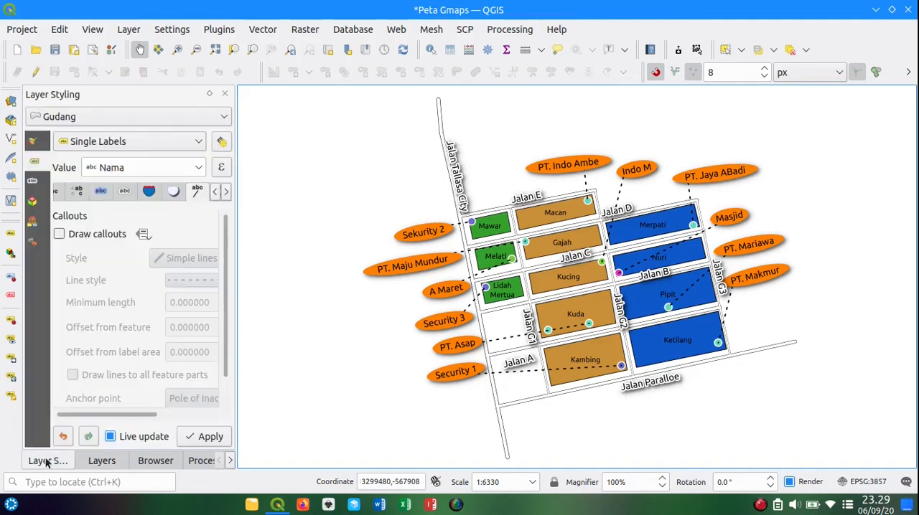
{"action": "left_click", "coordinate": [151, 118]}
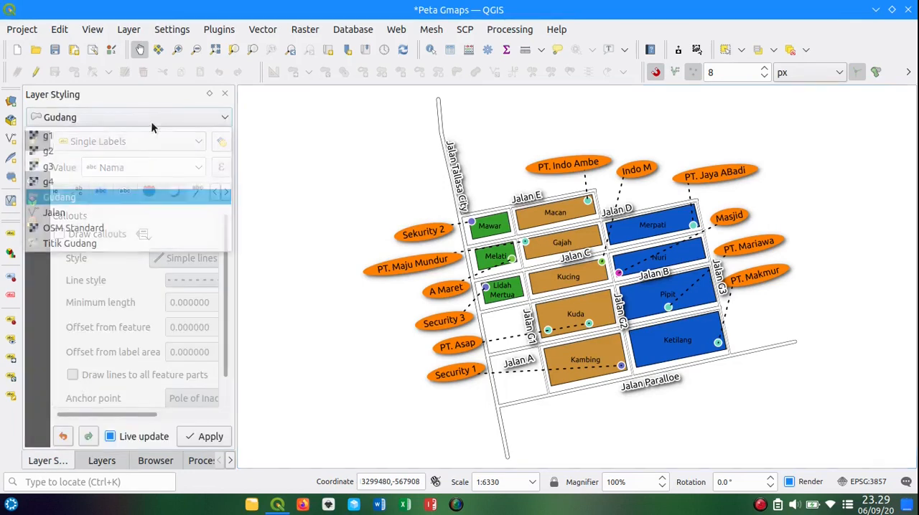
{"action": "left_click", "coordinate": [116, 211]}
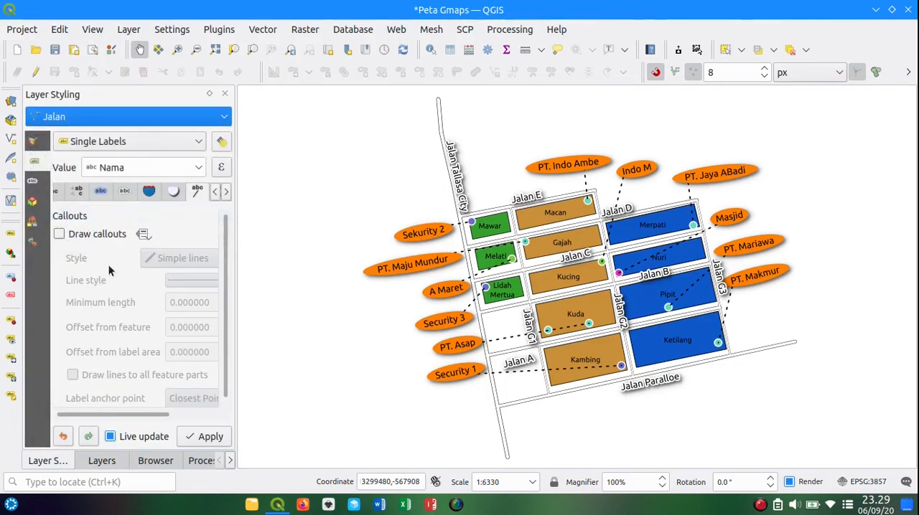
{"action": "left_click", "coordinate": [104, 194]}
{"action": "left_click", "coordinate": [96, 235]}
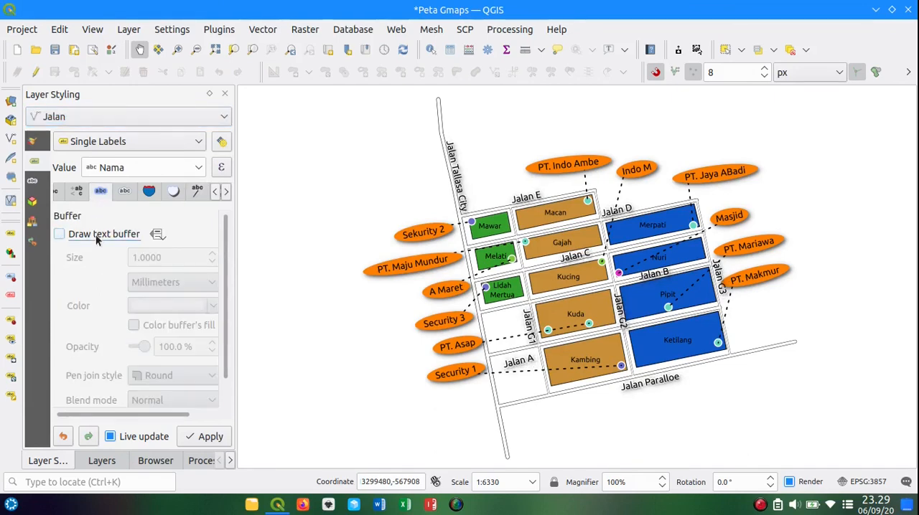
{"action": "left_click", "coordinate": [95, 235]}
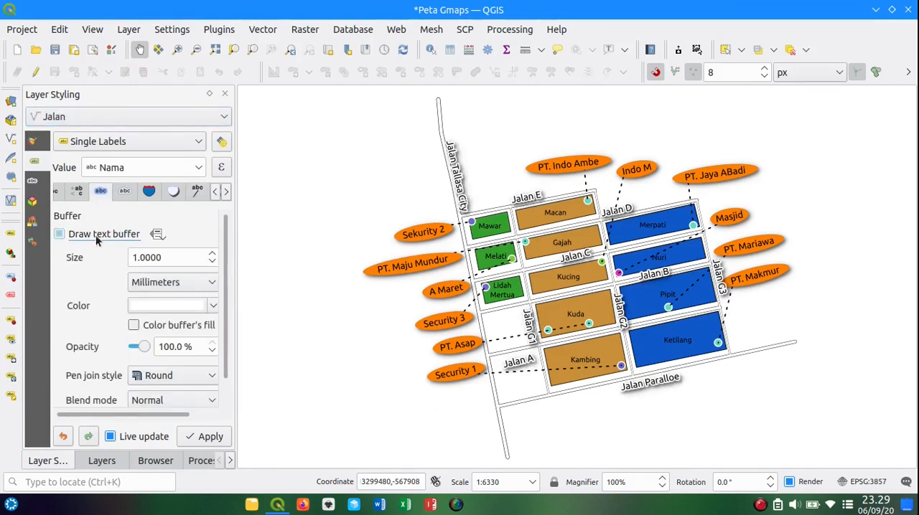
{"action": "left_click", "coordinate": [96, 235]}
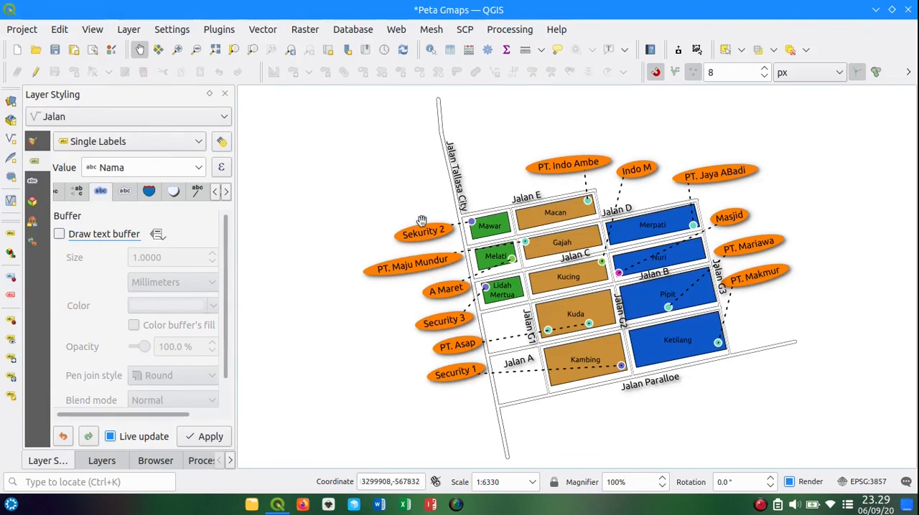